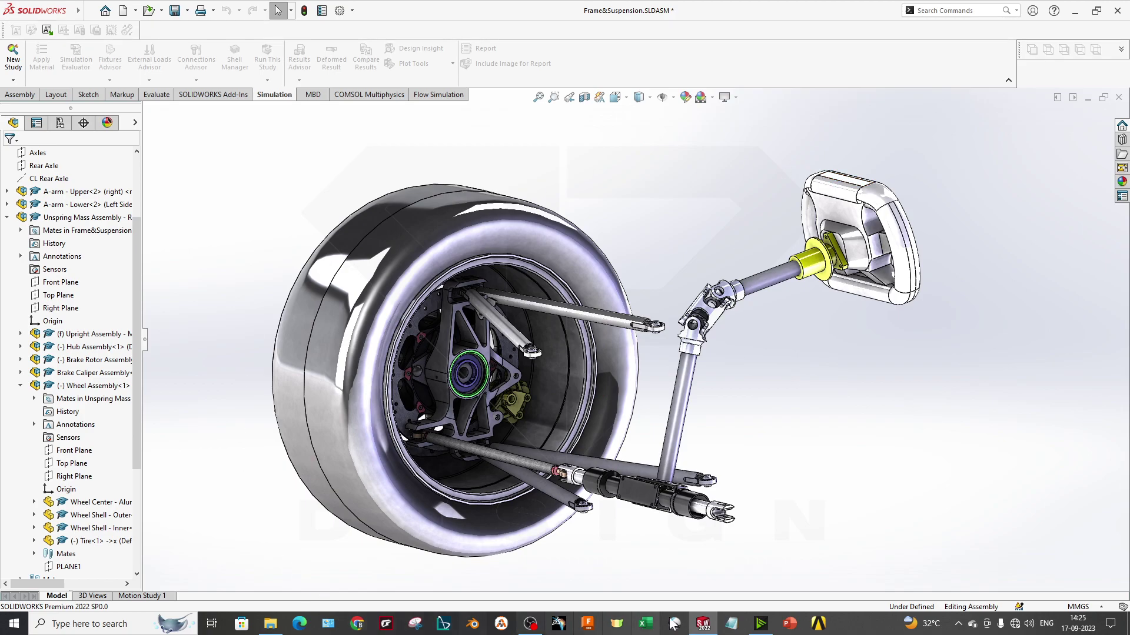
Examine the wheel, brake disc, upright, A-arms and tie rod up close and from several angles
{"action": "scroll", "coordinate": [541, 394], "scroll_direction": "down", "scroll_amount": 1}
{"action": "middle_click_drag", "start_coordinate": [359, 377], "coordinate": [370, 324]}
{"action": "scroll", "coordinate": [372, 322], "scroll_direction": "down", "scroll_amount": 2}
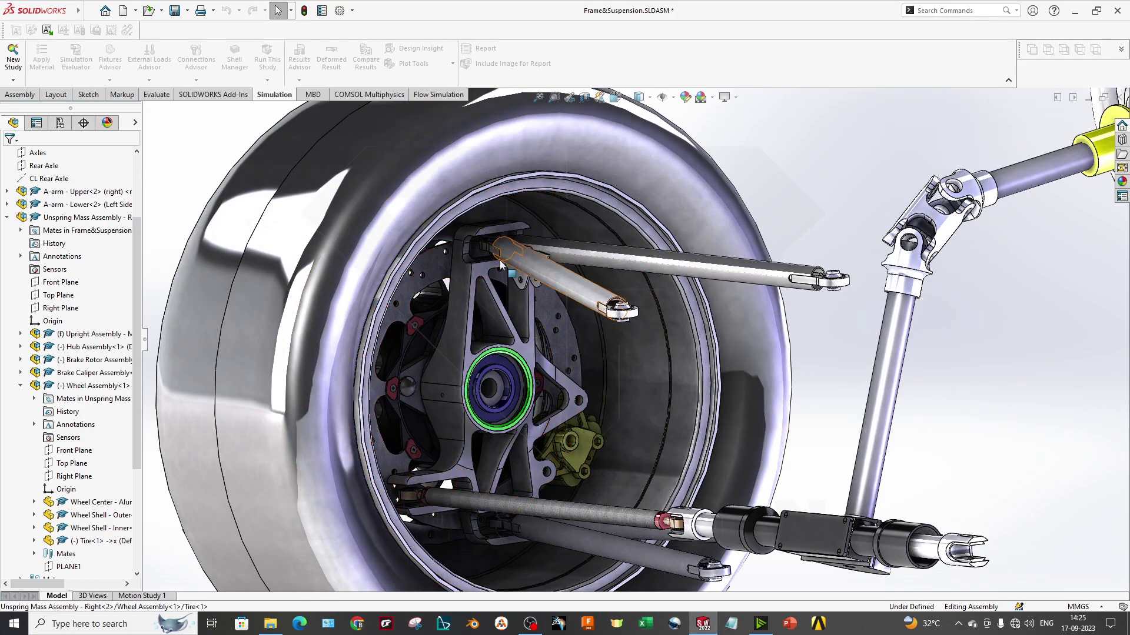
{"action": "scroll", "coordinate": [567, 432], "scroll_direction": "up", "scroll_amount": 3}
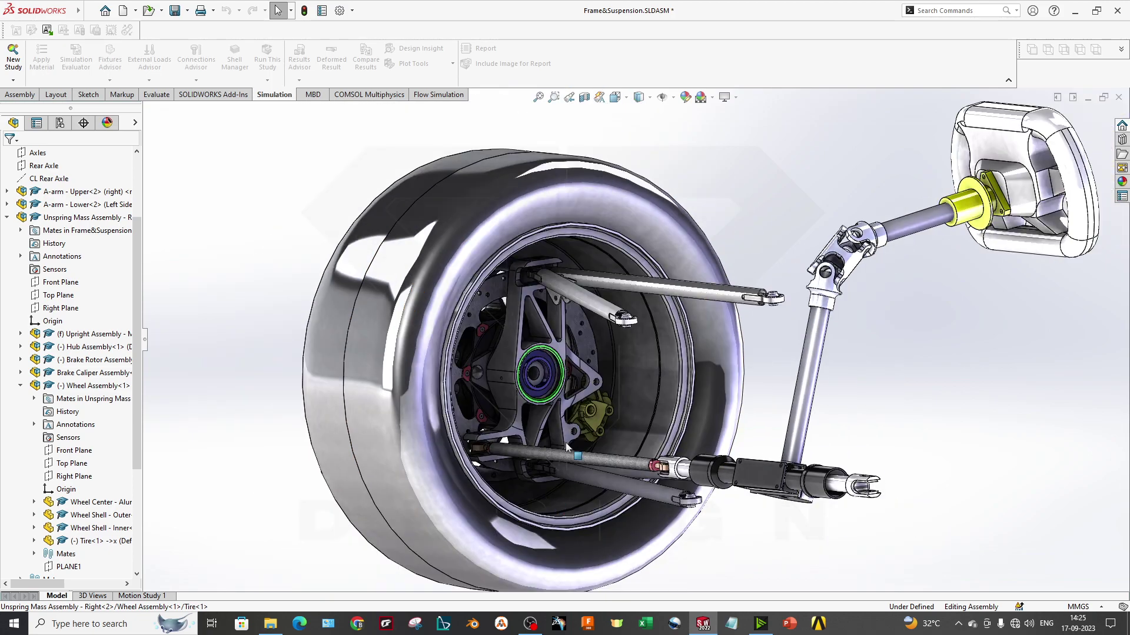
{"action": "middle_click_drag", "start_coordinate": [600, 471], "coordinate": [689, 464]}
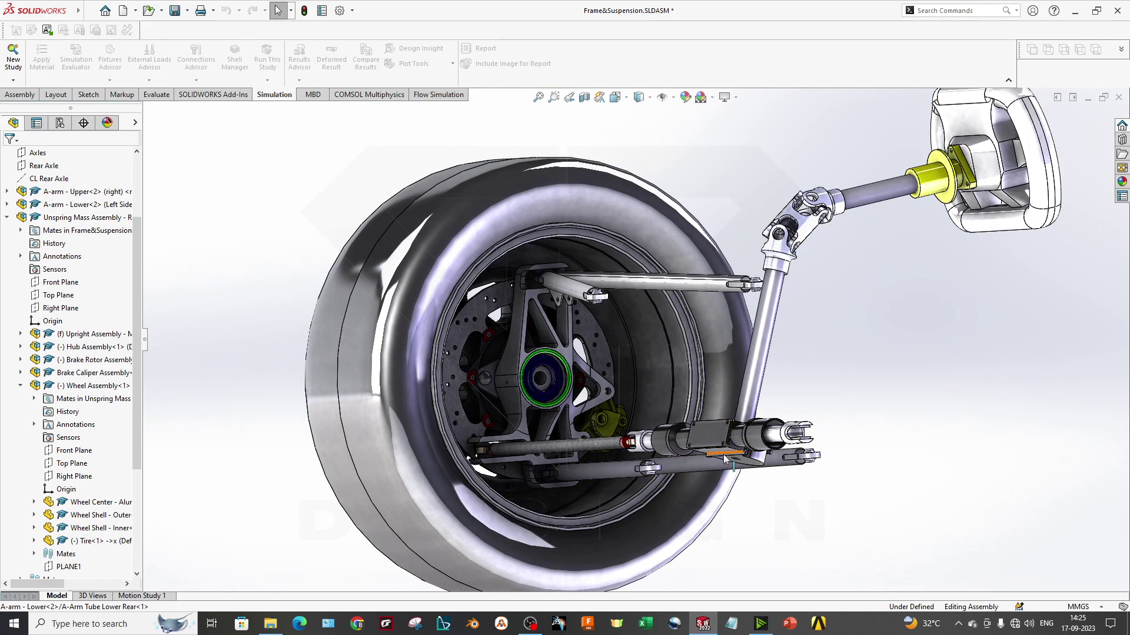
{"action": "scroll", "coordinate": [721, 380], "scroll_direction": "down", "scroll_amount": 3}
{"action": "scroll", "coordinate": [721, 379], "scroll_direction": "up", "scroll_amount": 5}
{"action": "scroll", "coordinate": [551, 399], "scroll_direction": "down", "scroll_amount": 5}
{"action": "scroll", "coordinate": [600, 416], "scroll_direction": "up", "scroll_amount": 3}
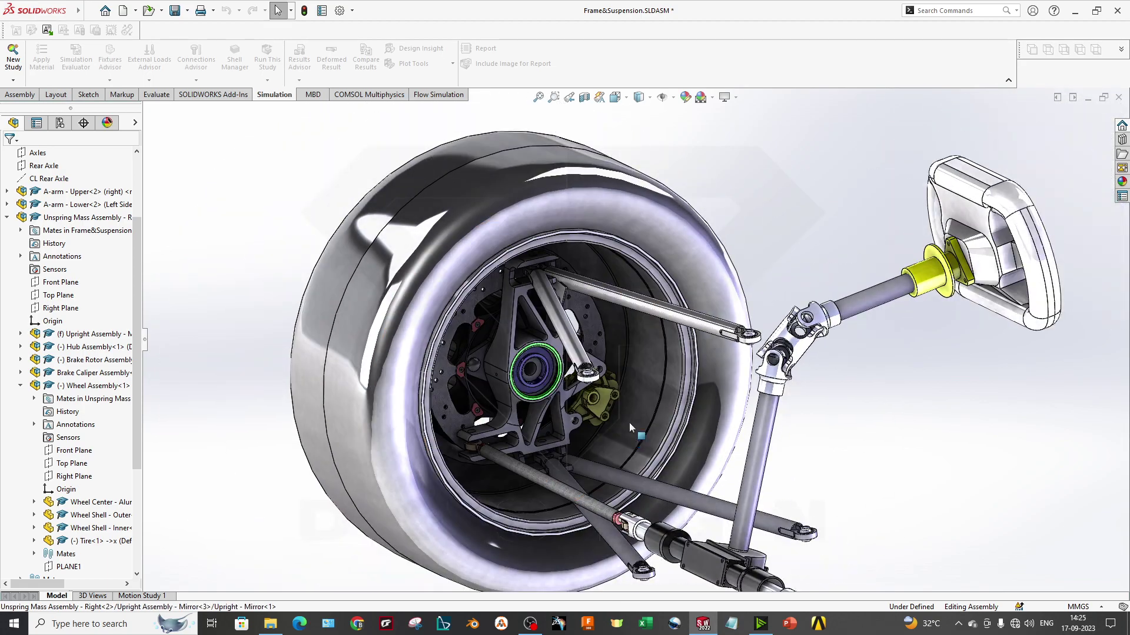
{"action": "scroll", "coordinate": [604, 440], "scroll_direction": "down", "scroll_amount": 5}
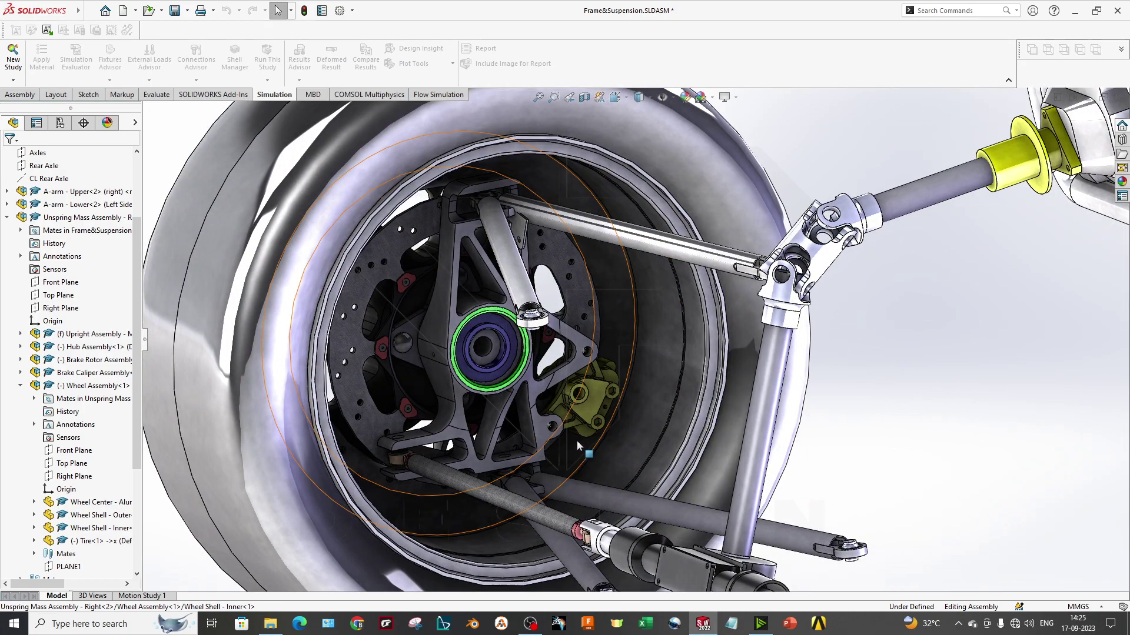
{"action": "middle_click_drag", "start_coordinate": [577, 440], "coordinate": [504, 402]}
{"action": "scroll", "coordinate": [593, 389], "scroll_direction": "up", "scroll_amount": 3}
{"action": "scroll", "coordinate": [593, 389], "scroll_direction": "down", "scroll_amount": 3}
{"action": "scroll", "coordinate": [621, 321], "scroll_direction": "up", "scroll_amount": 2}
{"action": "scroll", "coordinate": [622, 318], "scroll_direction": "down", "scroll_amount": 4}
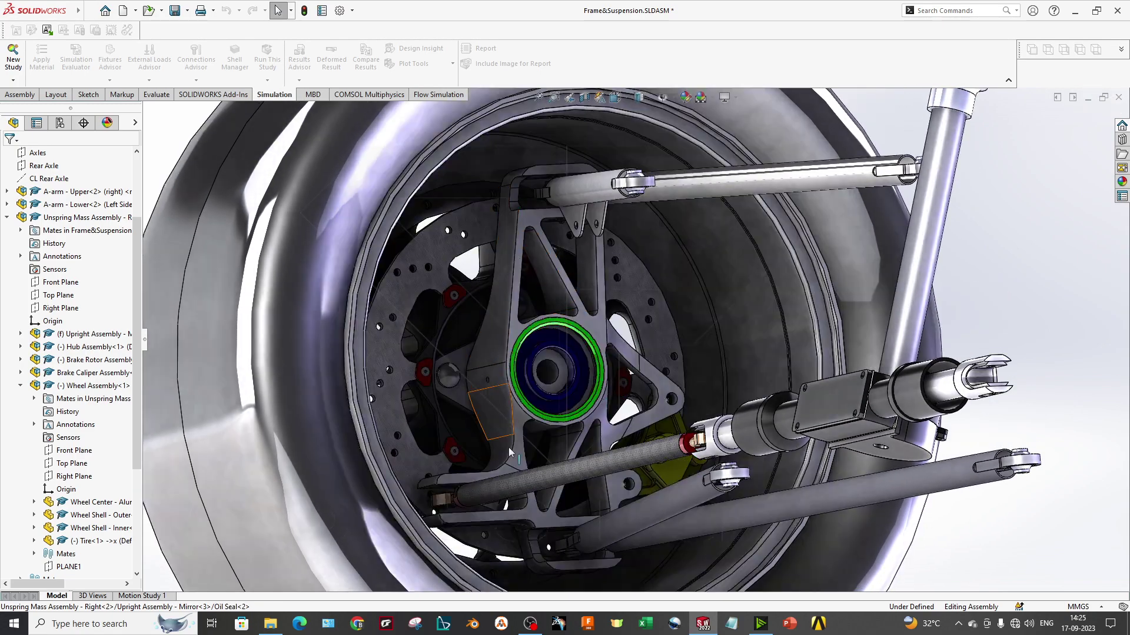
{"action": "middle_click_drag", "start_coordinate": [563, 449], "coordinate": [572, 465]}
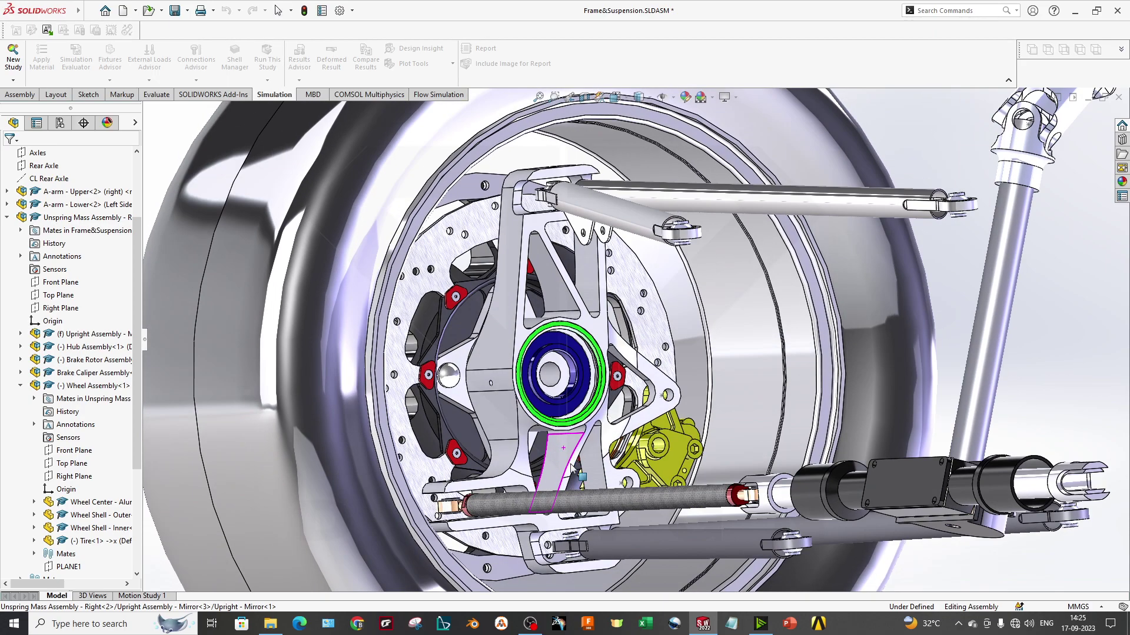
Highlight a face of the mirrored upright inside the wheel and examine how the upright sits between the suspension arms
{"action": "left_click", "coordinate": [572, 463]}
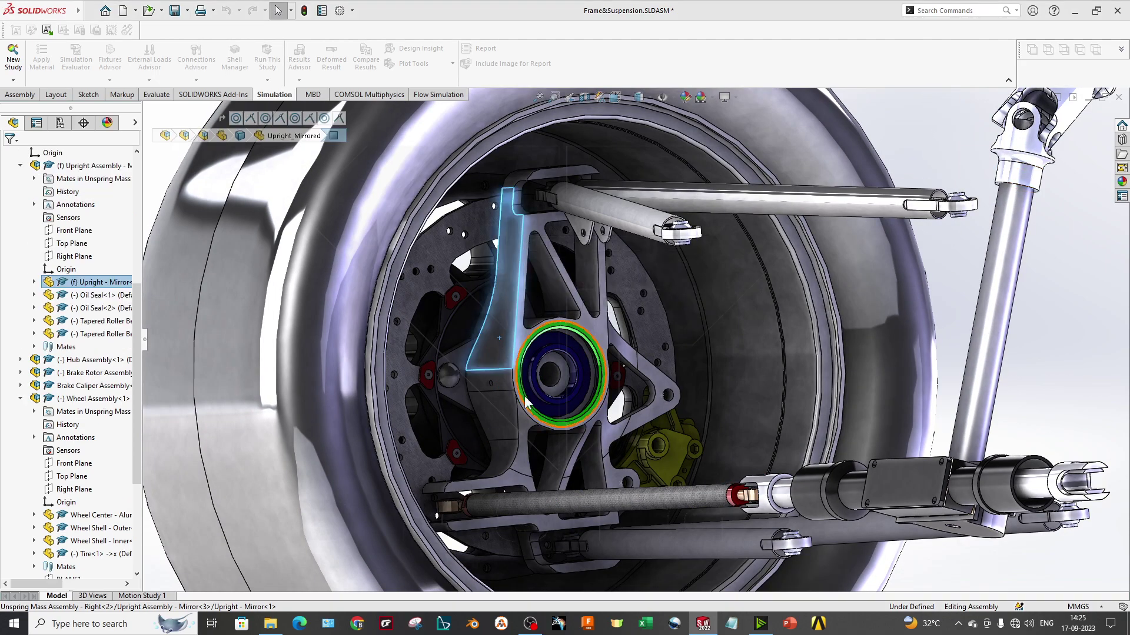
{"action": "scroll", "coordinate": [534, 414], "scroll_direction": "up", "scroll_amount": 3}
{"action": "left_click", "coordinate": [920, 368]}
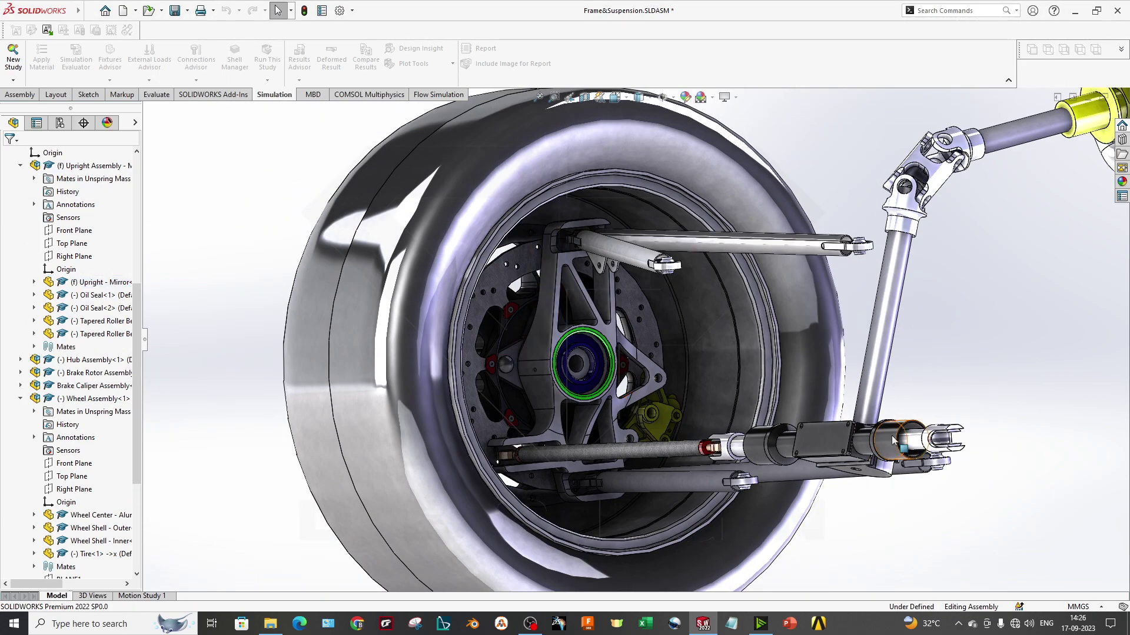
{"action": "middle_click_drag", "start_coordinate": [556, 265], "coordinate": [569, 268]}
{"action": "left_click", "coordinate": [569, 269]}
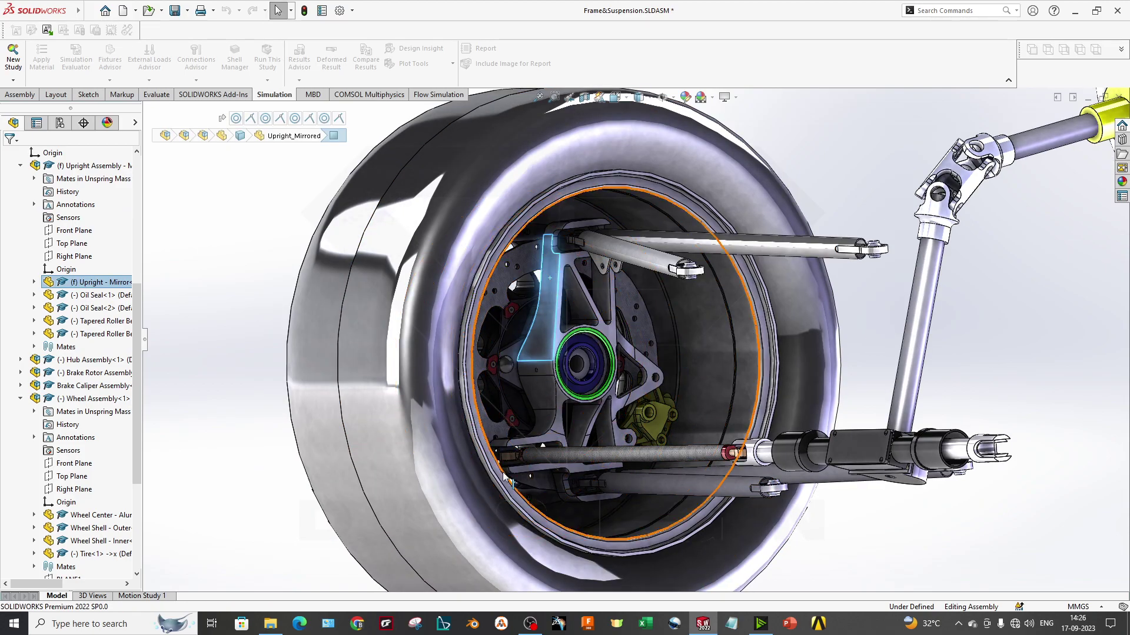
{"action": "scroll", "coordinate": [599, 356], "scroll_direction": "up", "scroll_amount": 1}
{"action": "middle_click_drag", "start_coordinate": [599, 356], "coordinate": [607, 385]}
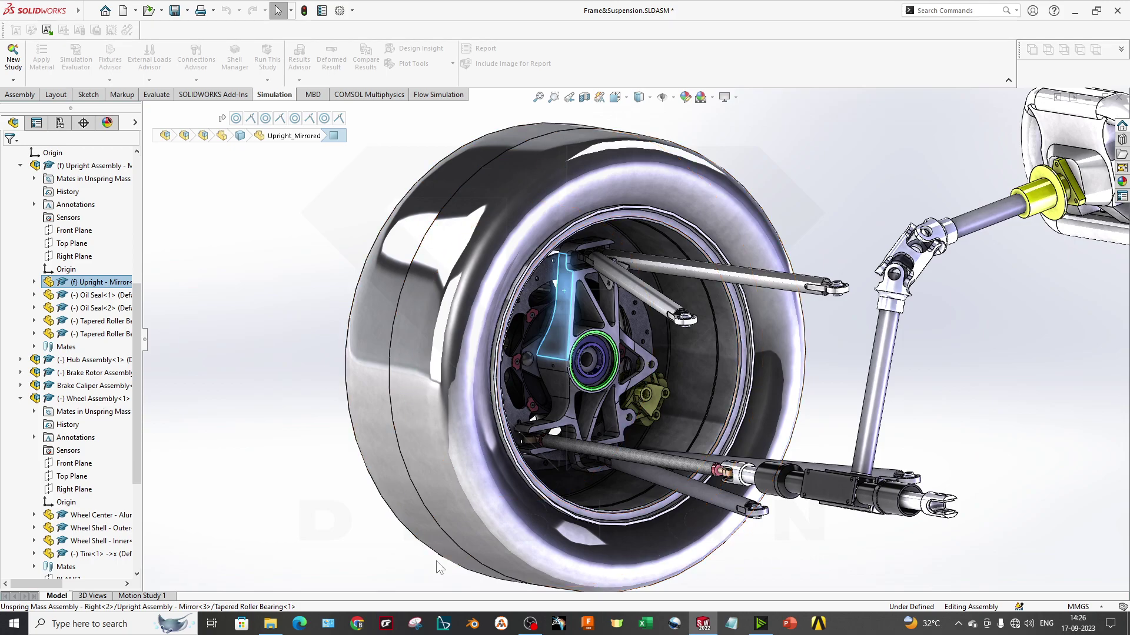
{"action": "scroll", "coordinate": [628, 320], "scroll_direction": "up", "scroll_amount": 3}
{"action": "scroll", "coordinate": [760, 315], "scroll_direction": "down", "scroll_amount": 2}
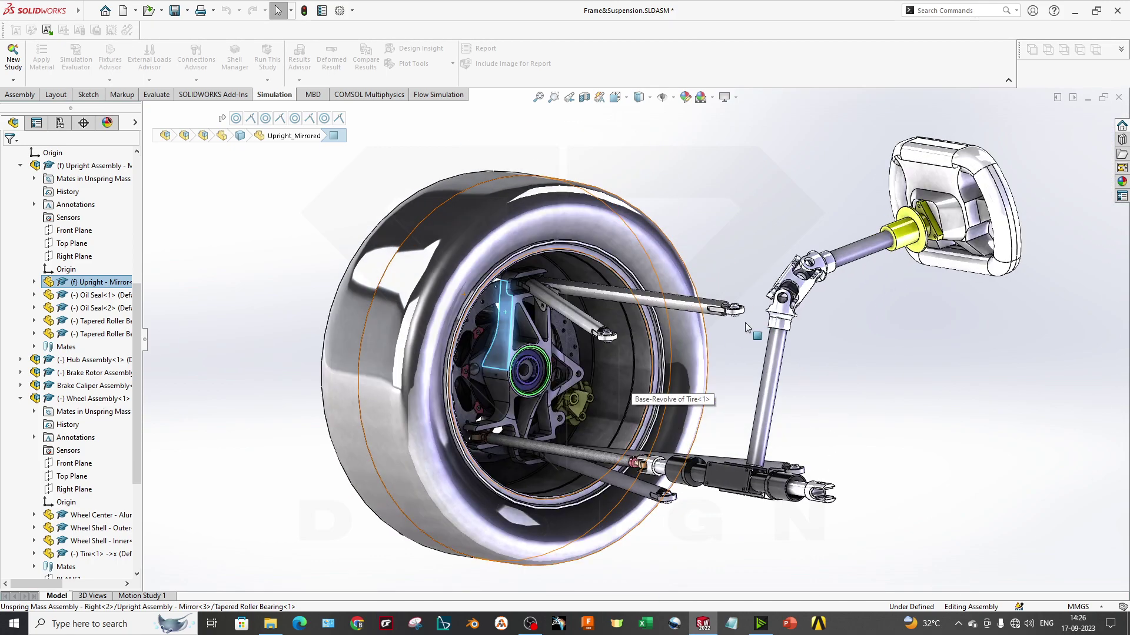
{"action": "left_click", "coordinate": [728, 371]}
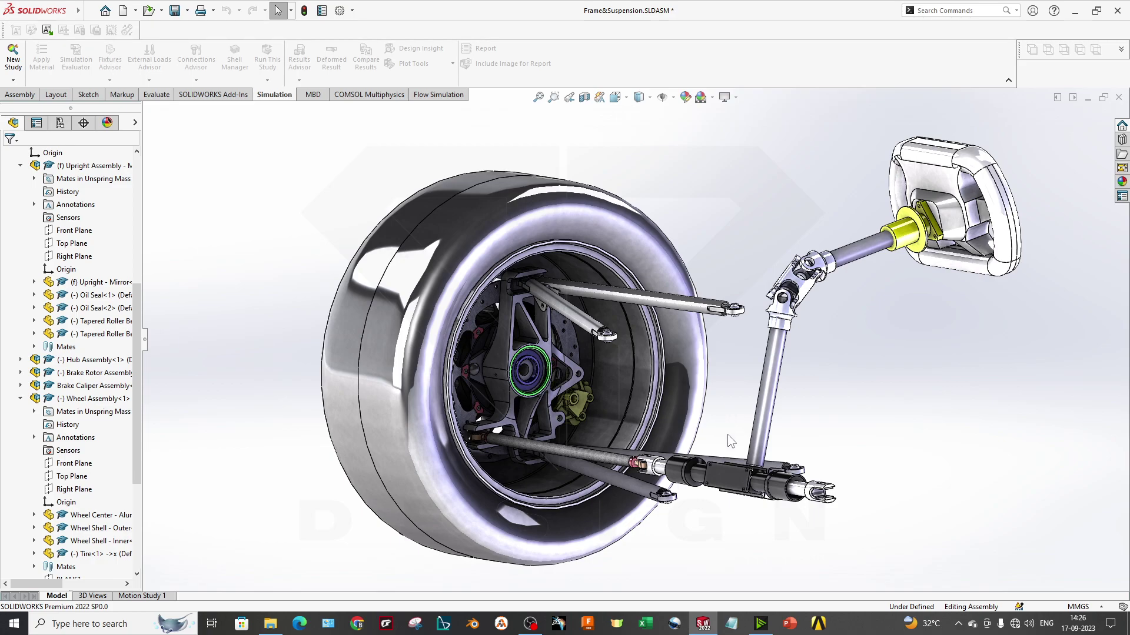
Examine the overall wheel, suspension and steering assembly, including the upright's place among the connected components
{"action": "middle_click_drag", "start_coordinate": [727, 436], "coordinate": [731, 471]}
{"action": "scroll", "coordinate": [704, 256], "scroll_direction": "up", "scroll_amount": 3}
{"action": "scroll", "coordinate": [694, 259], "scroll_direction": "down", "scroll_amount": 2}
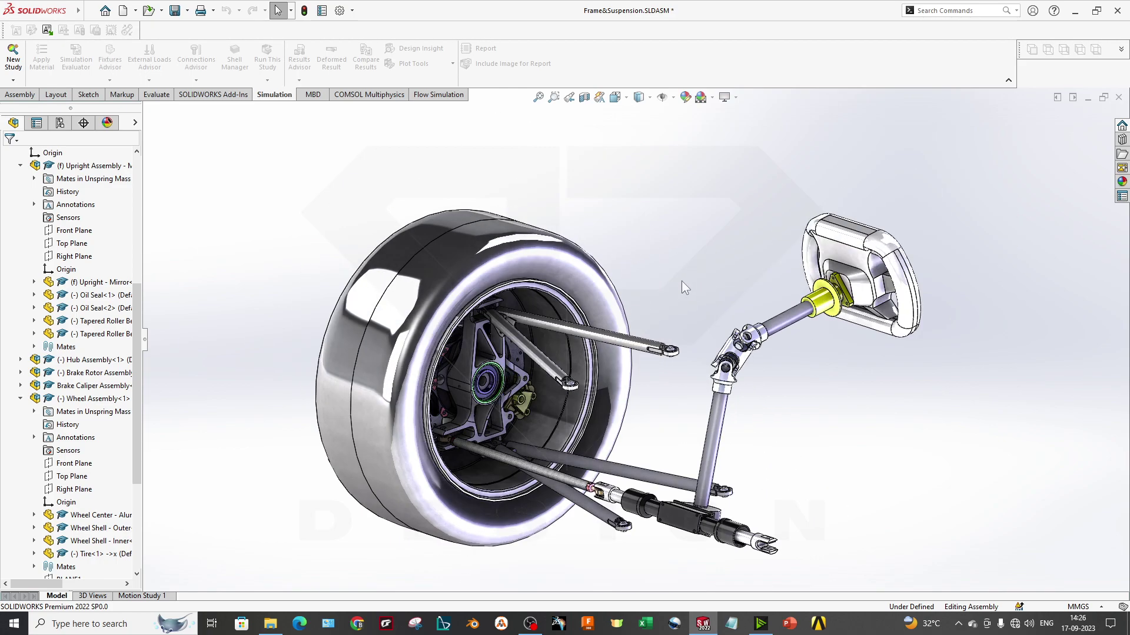
{"action": "middle_click_drag", "start_coordinate": [682, 281], "coordinate": [653, 306]}
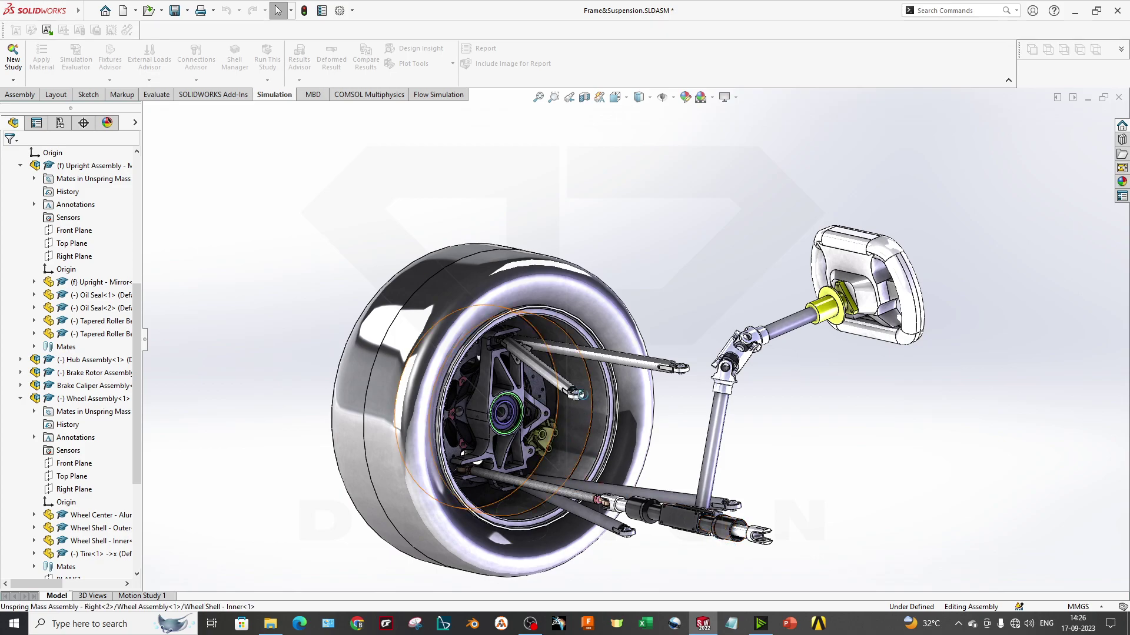
{"action": "scroll", "coordinate": [533, 434], "scroll_direction": "down", "scroll_amount": 3}
{"action": "middle_click_drag", "start_coordinate": [531, 433], "coordinate": [399, 342]}
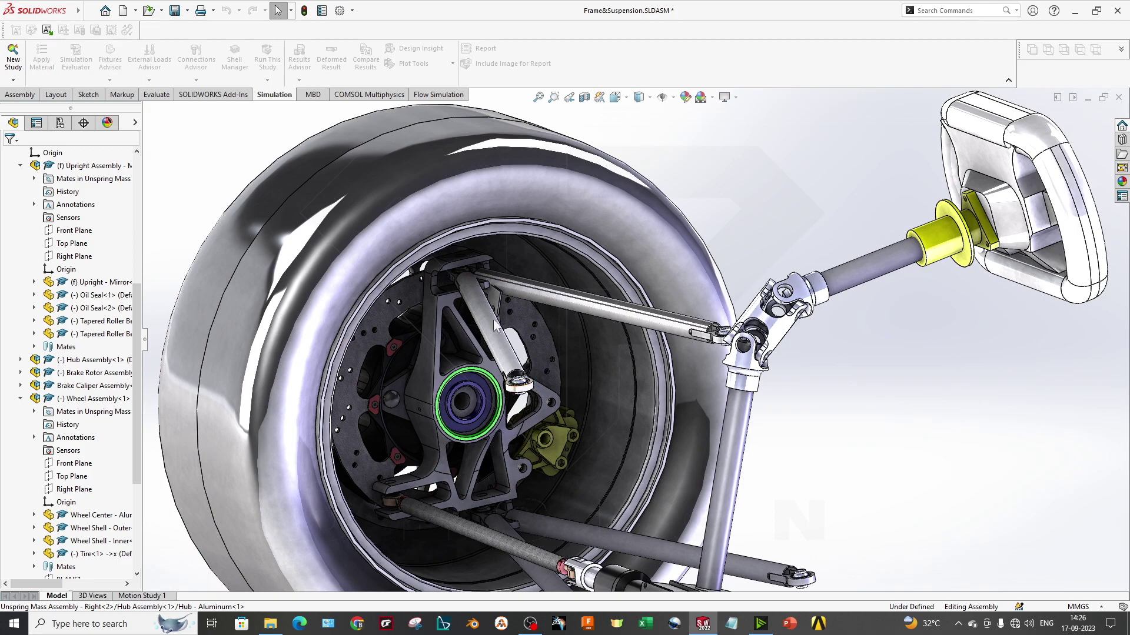
{"action": "scroll", "coordinate": [662, 428], "scroll_direction": "up", "scroll_amount": 2}
{"action": "middle_click_drag", "start_coordinate": [661, 423], "coordinate": [677, 399]}
{"action": "scroll", "coordinate": [673, 396], "scroll_direction": "up", "scroll_amount": 3}
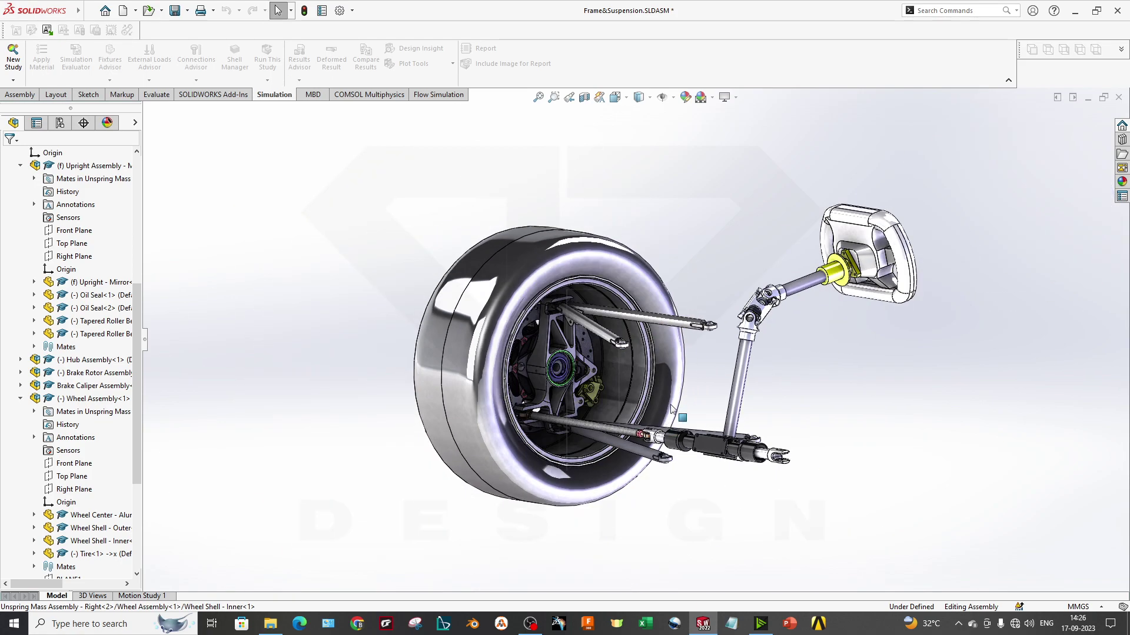
{"action": "scroll", "coordinate": [672, 417], "scroll_direction": "down", "scroll_amount": 1}
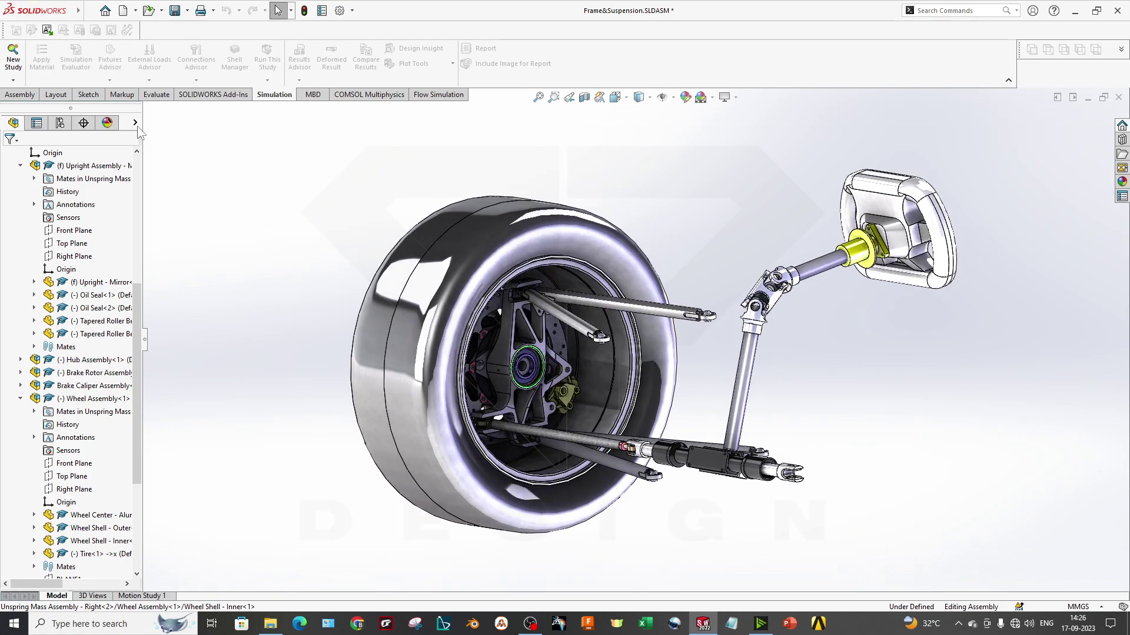
Create a new static simulation study for the assembly
{"action": "left_click", "coordinate": [13, 80]}
{"action": "left_click", "coordinate": [27, 93]}
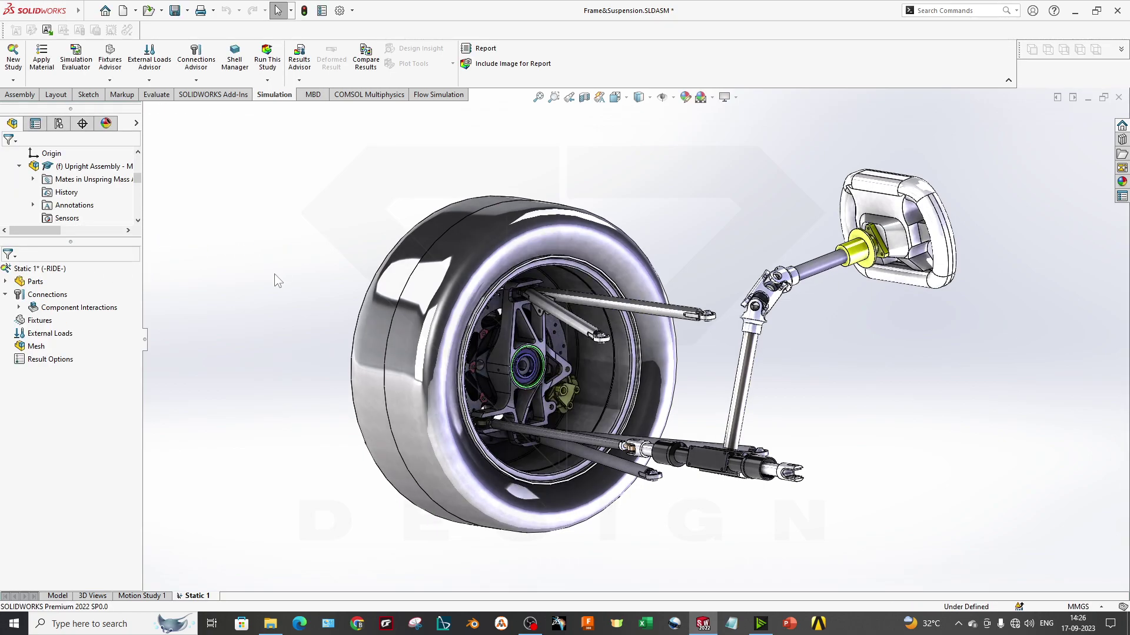
{"action": "middle_click_drag", "start_coordinate": [470, 400], "coordinate": [450, 432]}
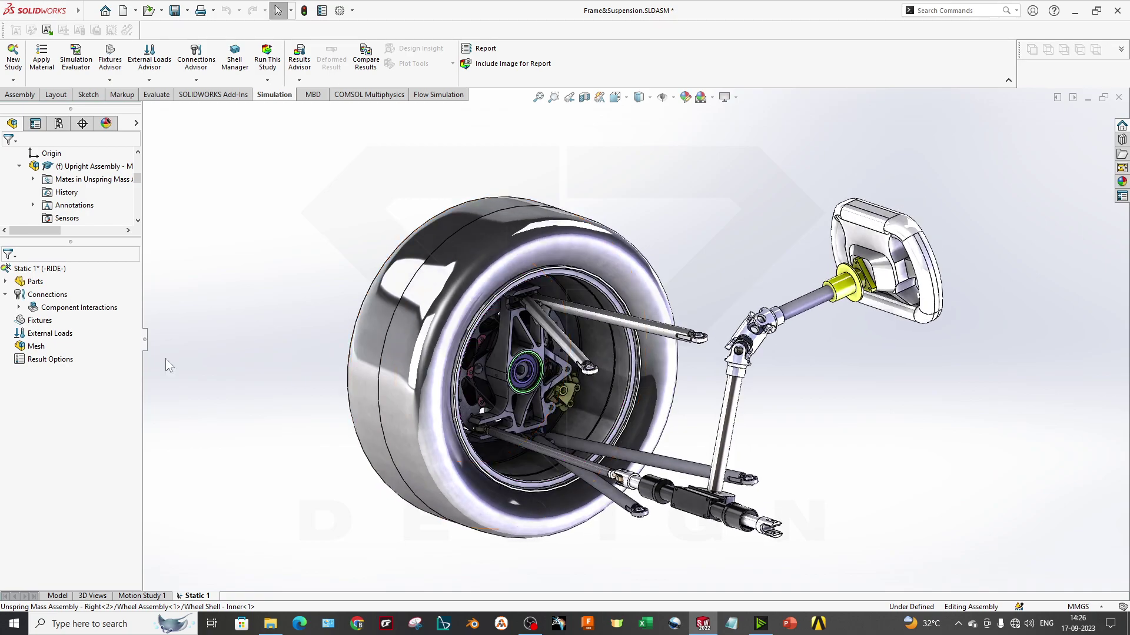
Locate the mirrored upright in the study's parts list by selecting it in the model, and widen the tree to read the full names
{"action": "left_click", "coordinate": [6, 281]}
{"action": "scroll", "coordinate": [62, 288], "scroll_direction": "down", "scroll_amount": 15}
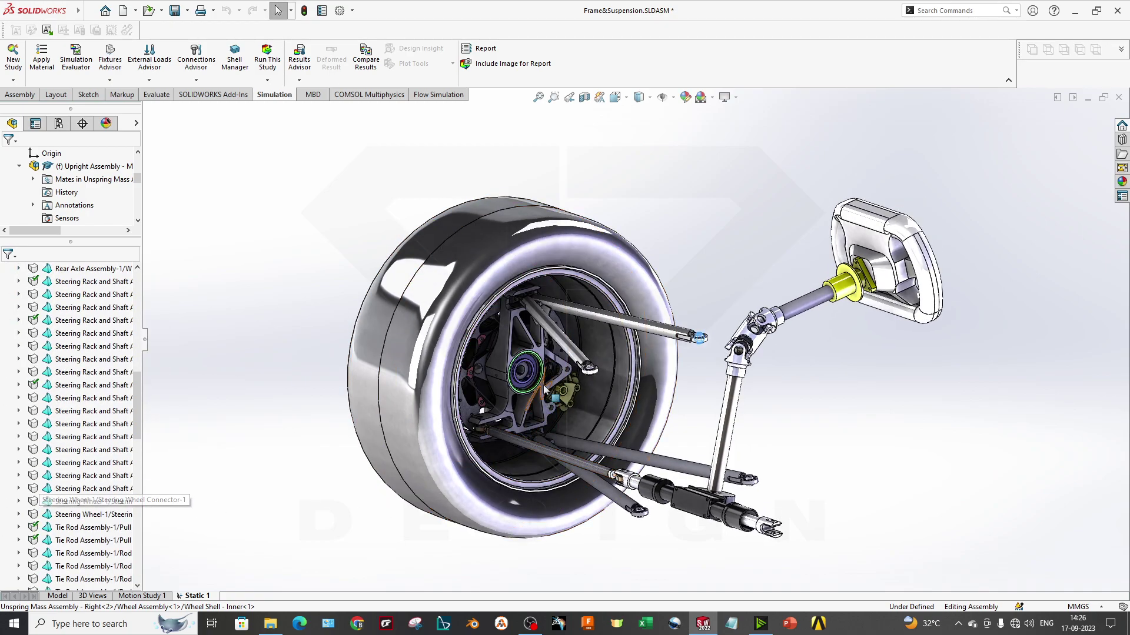
{"action": "scroll", "coordinate": [505, 384], "scroll_direction": "down", "scroll_amount": 5}
{"action": "middle_click_drag", "start_coordinate": [548, 345], "coordinate": [533, 300]}
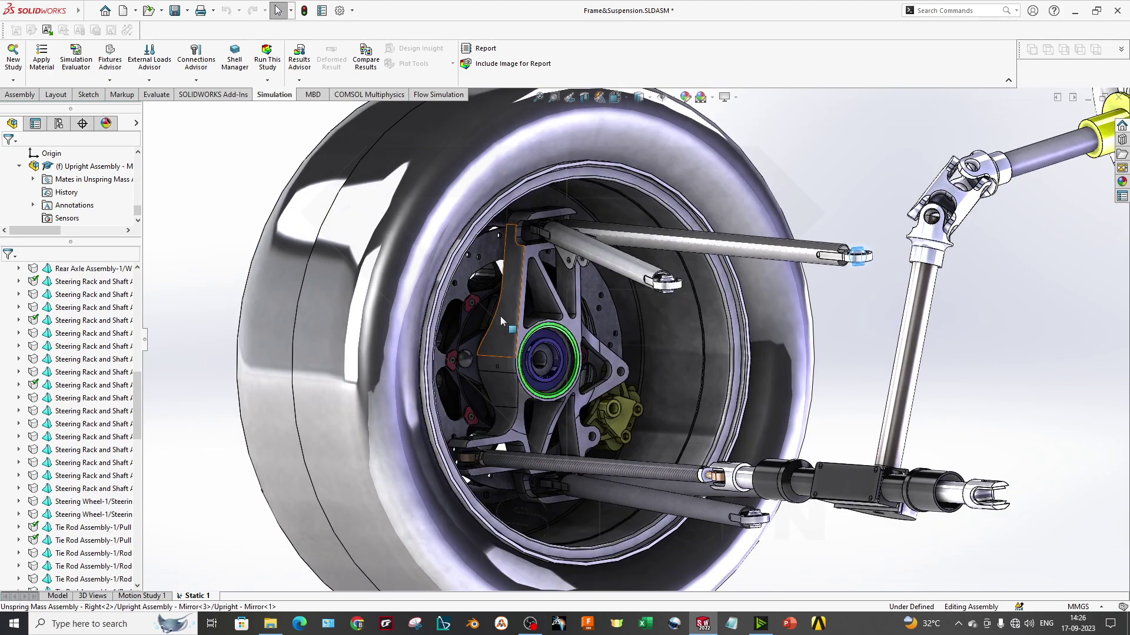
{"action": "left_click", "coordinate": [501, 316]}
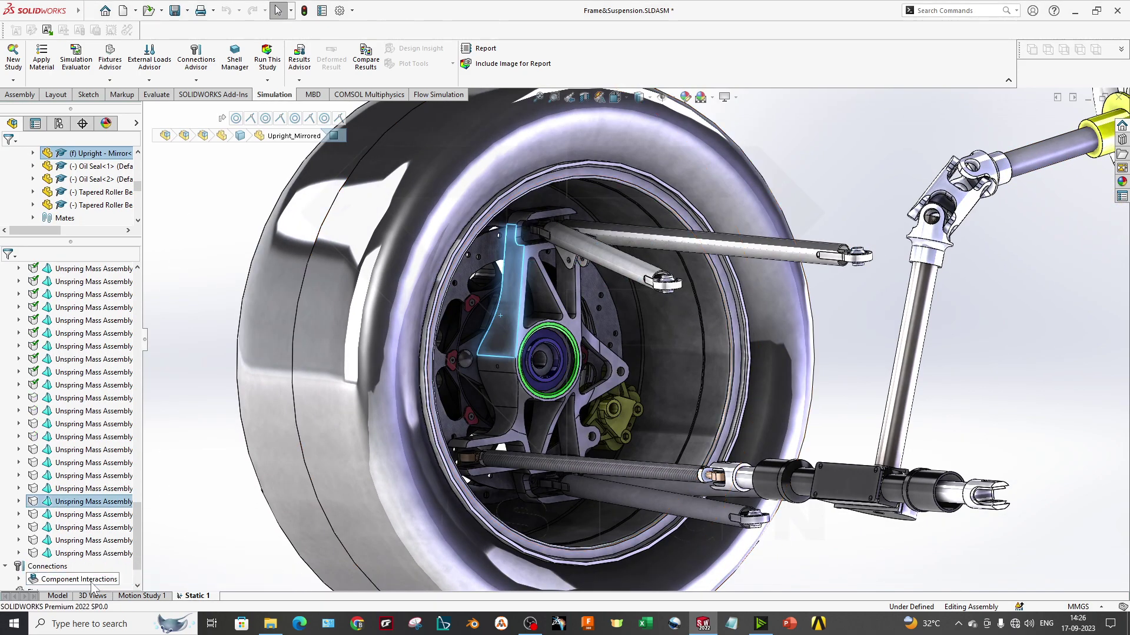
{"action": "left_click", "coordinate": [144, 340]}
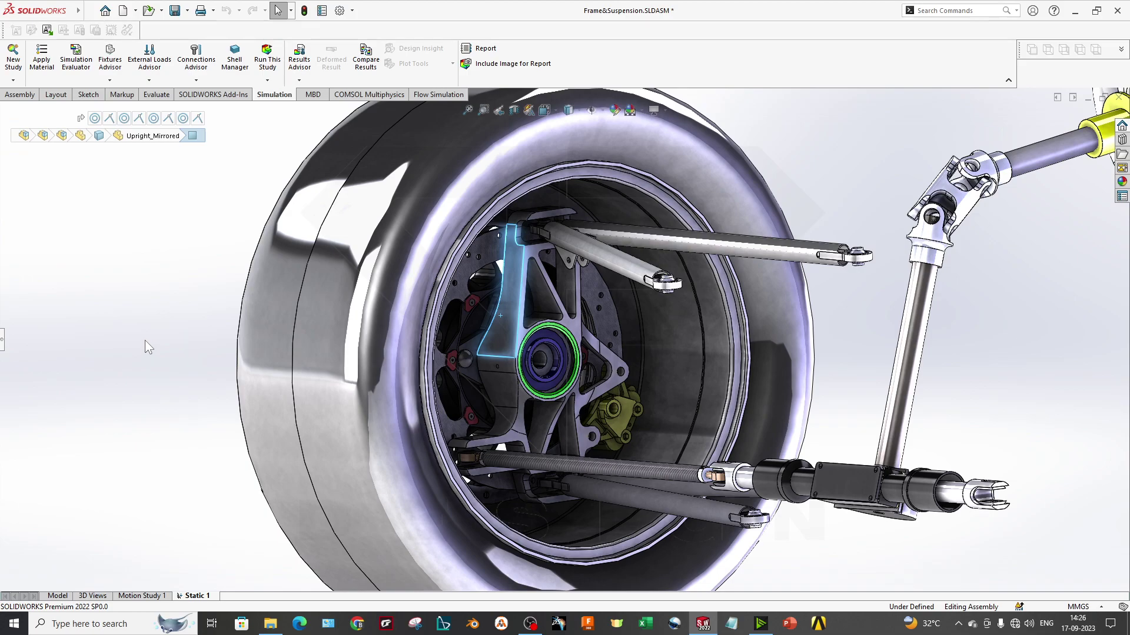
{"action": "left_click", "coordinate": [2, 334]}
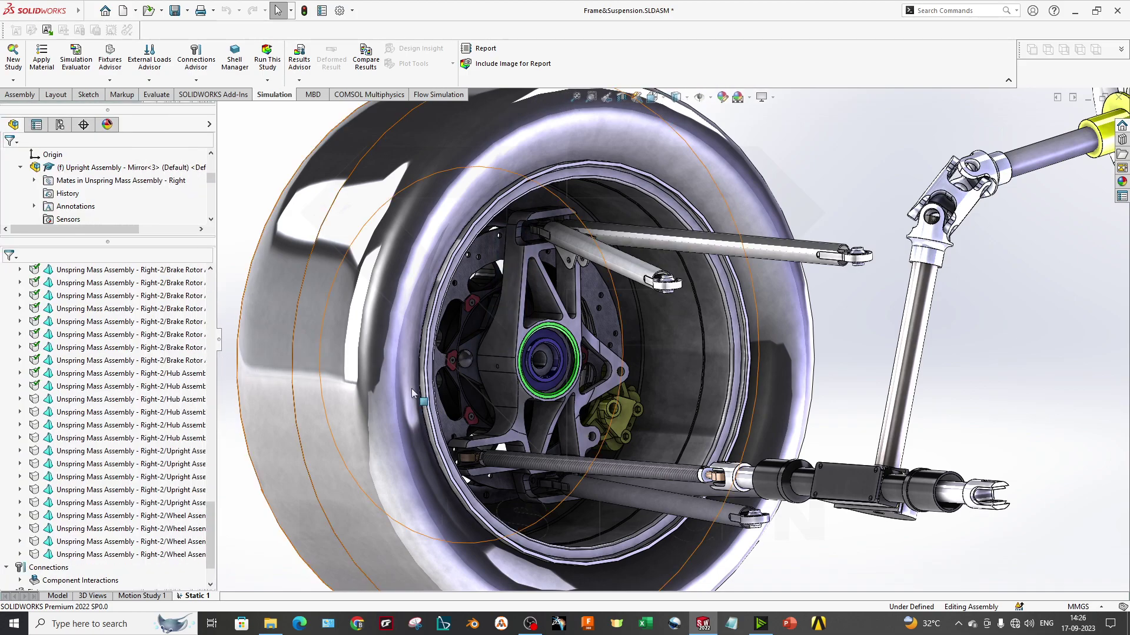
Move the mirrored upright into a new folder named Upright in the study's parts list, and check the folder's content
{"action": "left_click", "coordinate": [164, 503]}
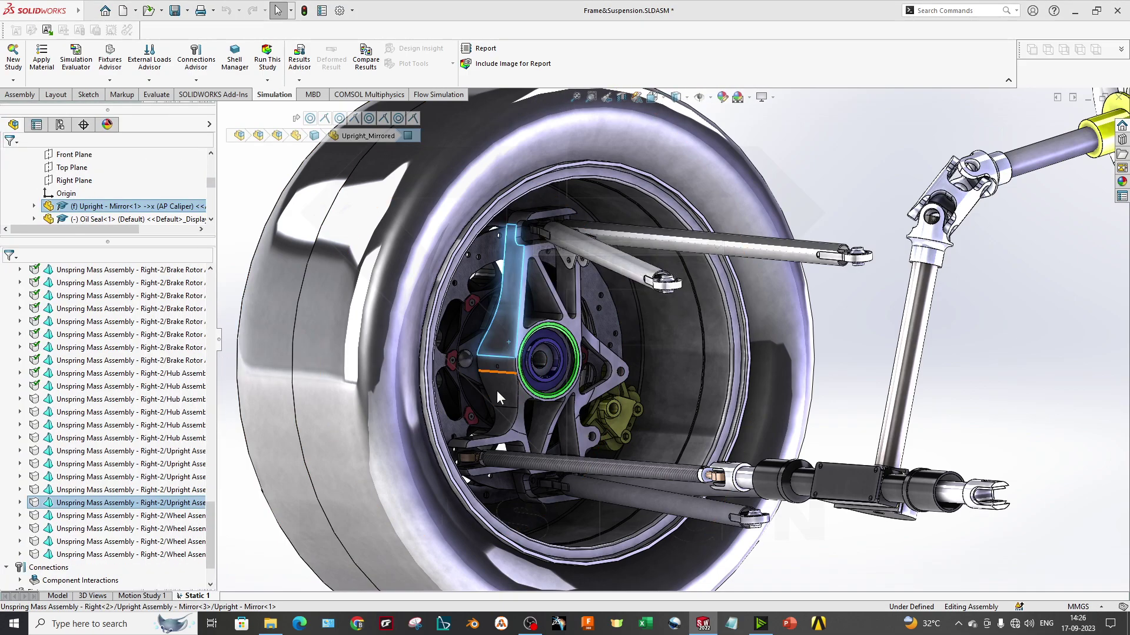
{"action": "right_click", "coordinate": [165, 506]}
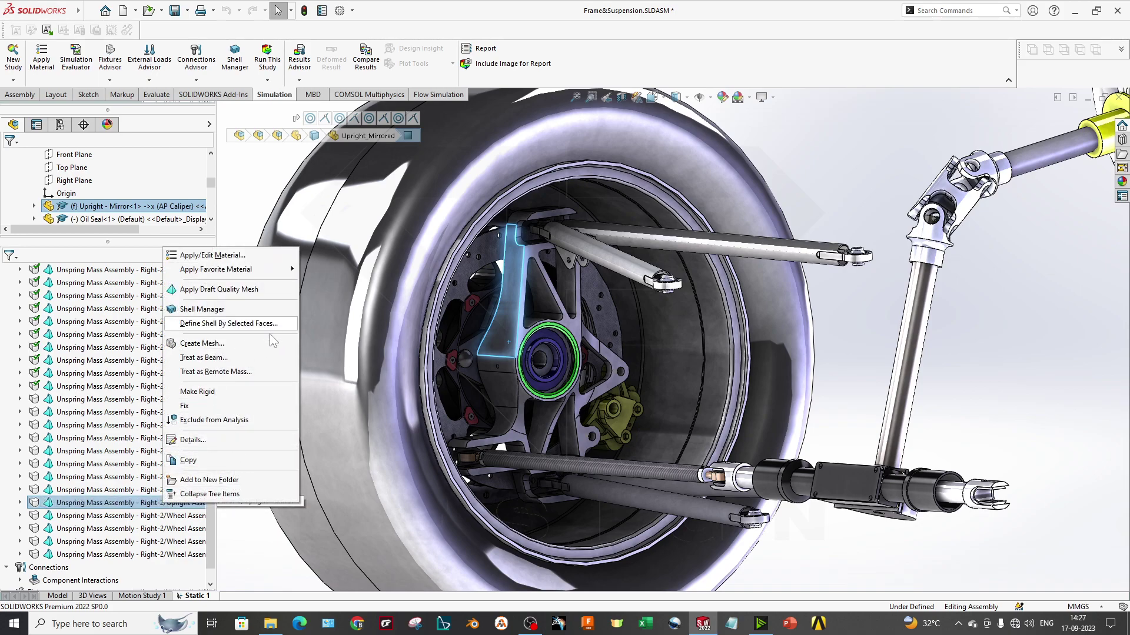
{"action": "left_click", "coordinate": [209, 479]}
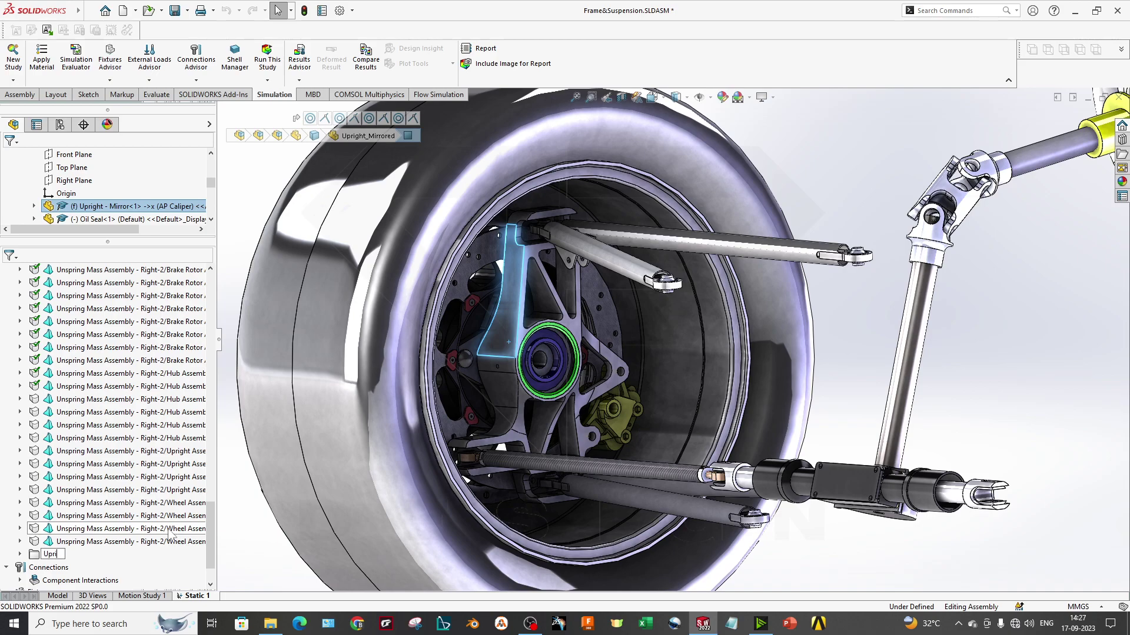
{"action": "key", "text": "Return"}
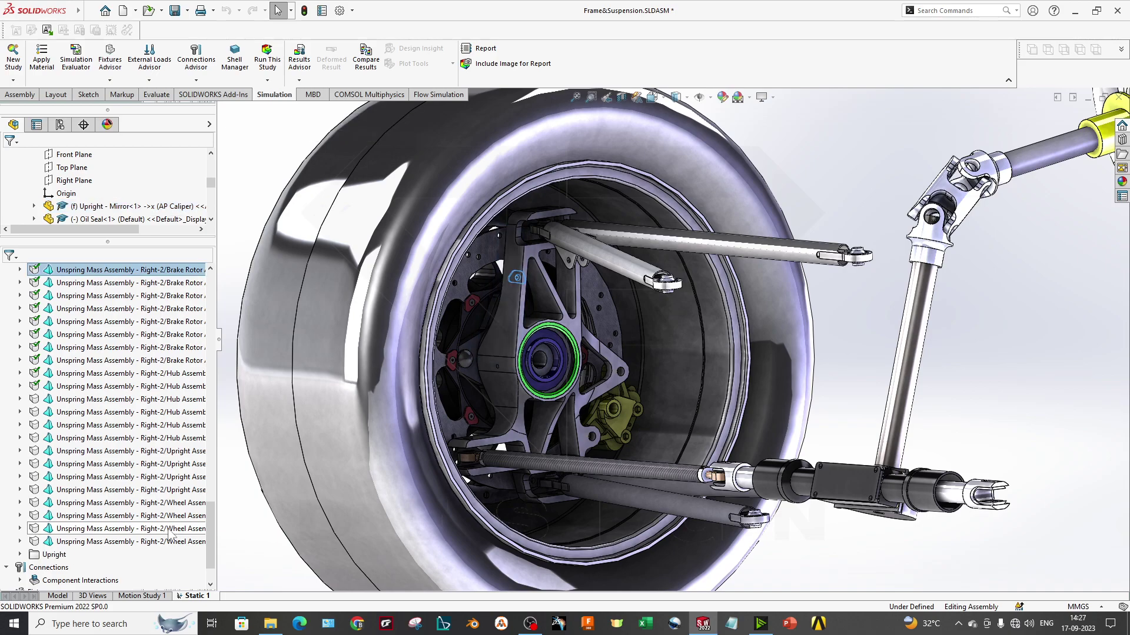
{"action": "left_click", "coordinate": [19, 555]}
{"action": "left_click", "coordinate": [116, 568]}
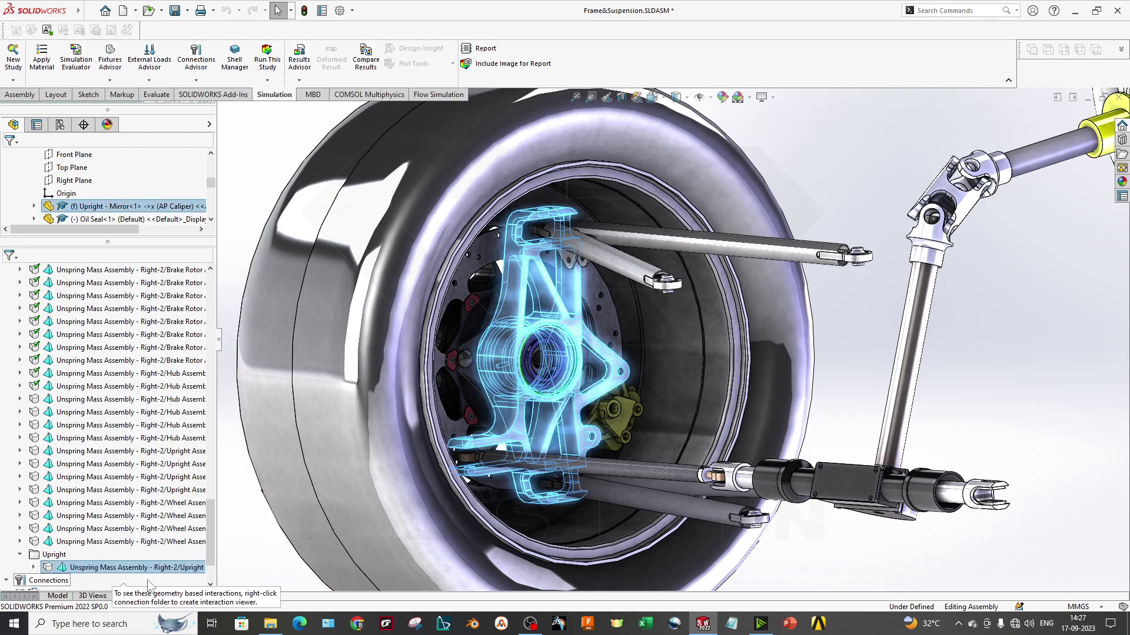
Exclude every part listed outside the Upright folder from the analysis, leaving only the mirrored upright in the study
{"action": "scroll", "coordinate": [131, 348], "scroll_direction": "up", "scroll_amount": 10}
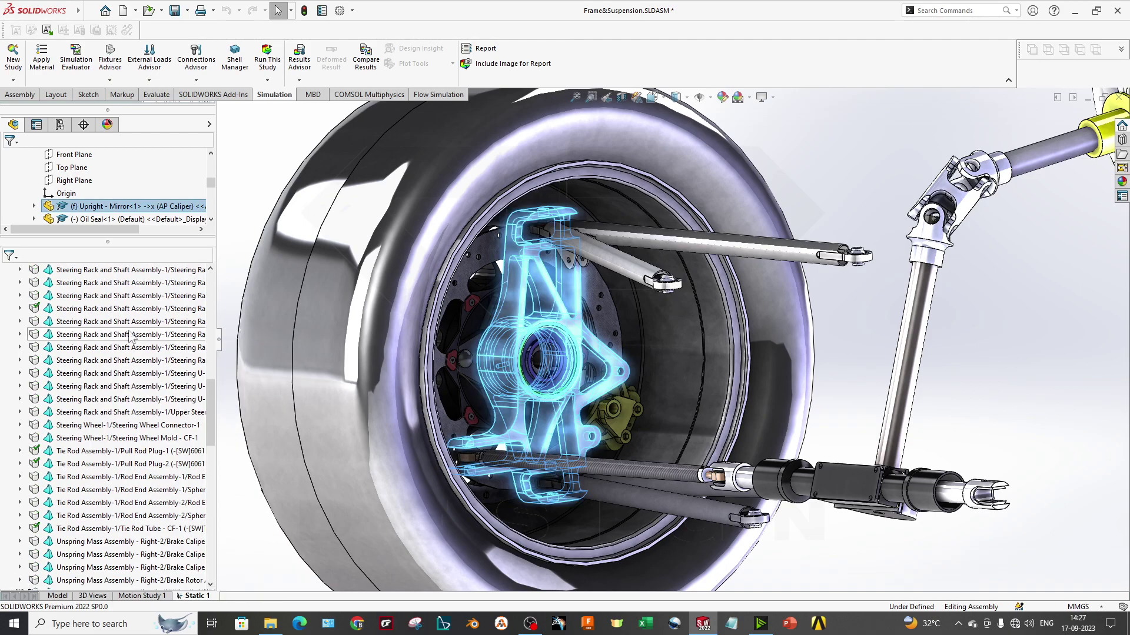
{"action": "scroll", "coordinate": [130, 335], "scroll_direction": "up", "scroll_amount": 15}
{"action": "key", "text": "Escape"}
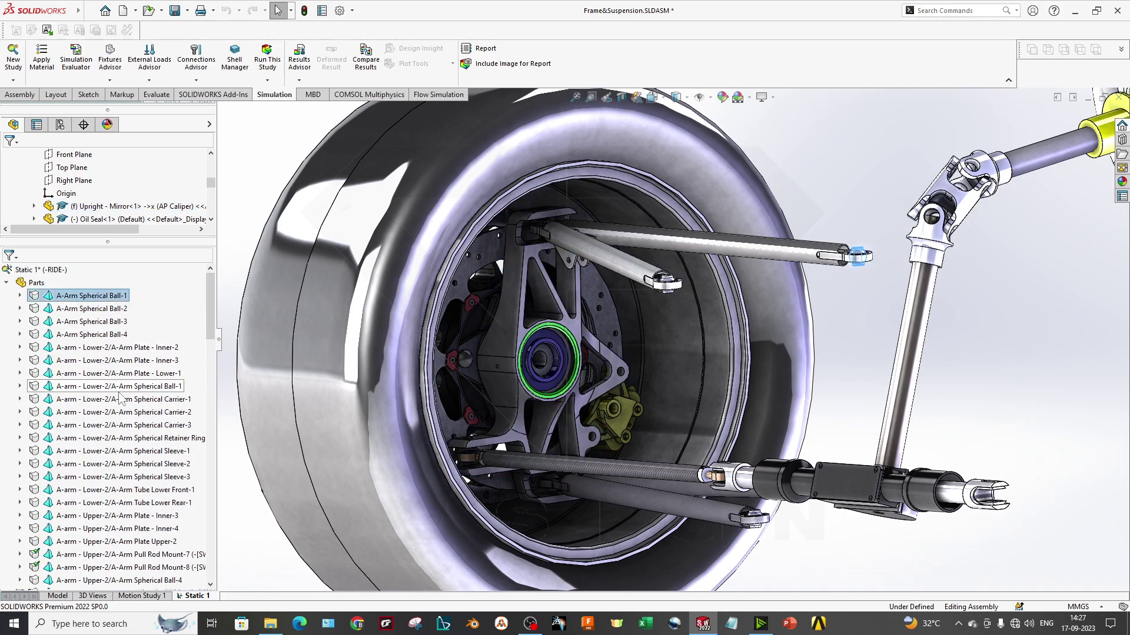
{"action": "scroll", "coordinate": [121, 403], "scroll_direction": "down", "scroll_amount": 20}
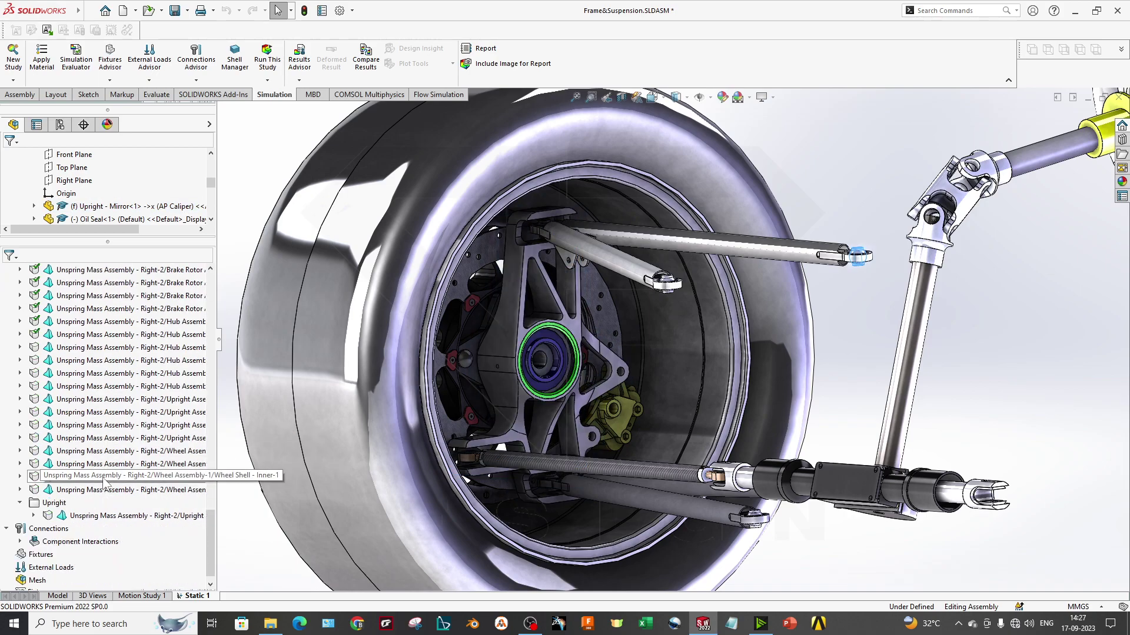
{"action": "scroll", "coordinate": [105, 482], "scroll_direction": "down", "scroll_amount": 1}
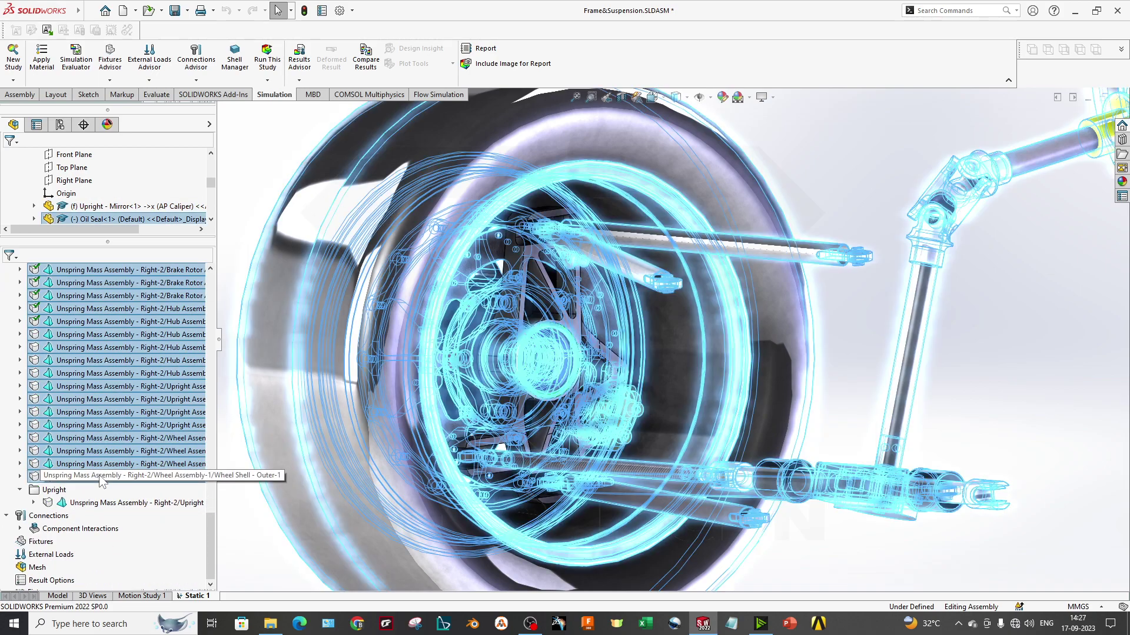
{"action": "left_click", "coordinate": [104, 481], "text": "shift"}
{"action": "right_click", "coordinate": [104, 483]}
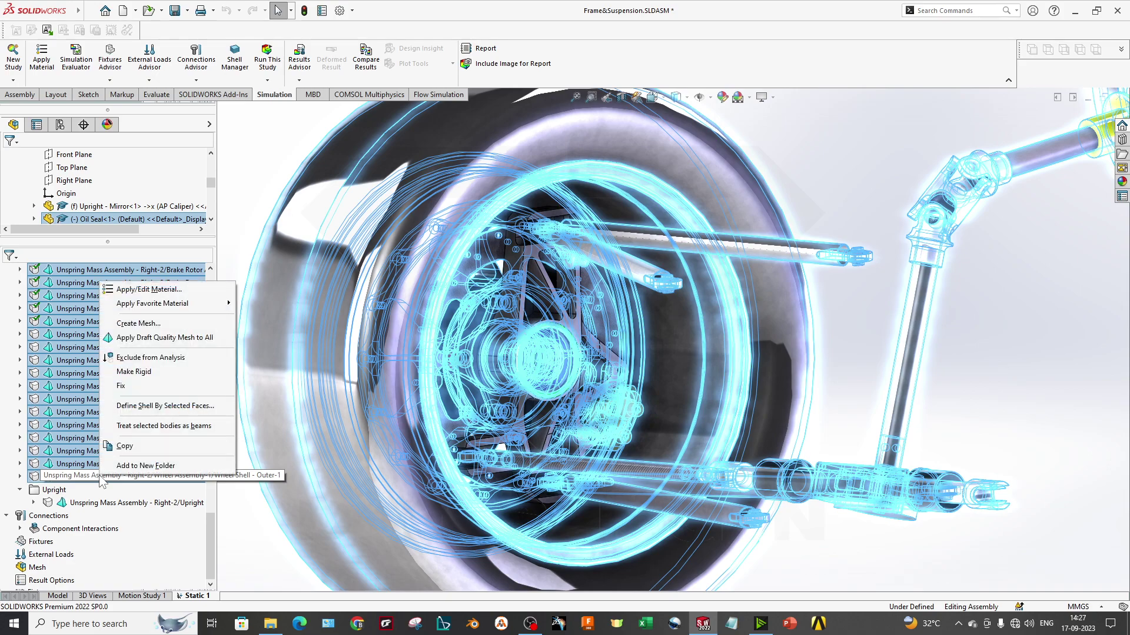
{"action": "left_click", "coordinate": [146, 358]}
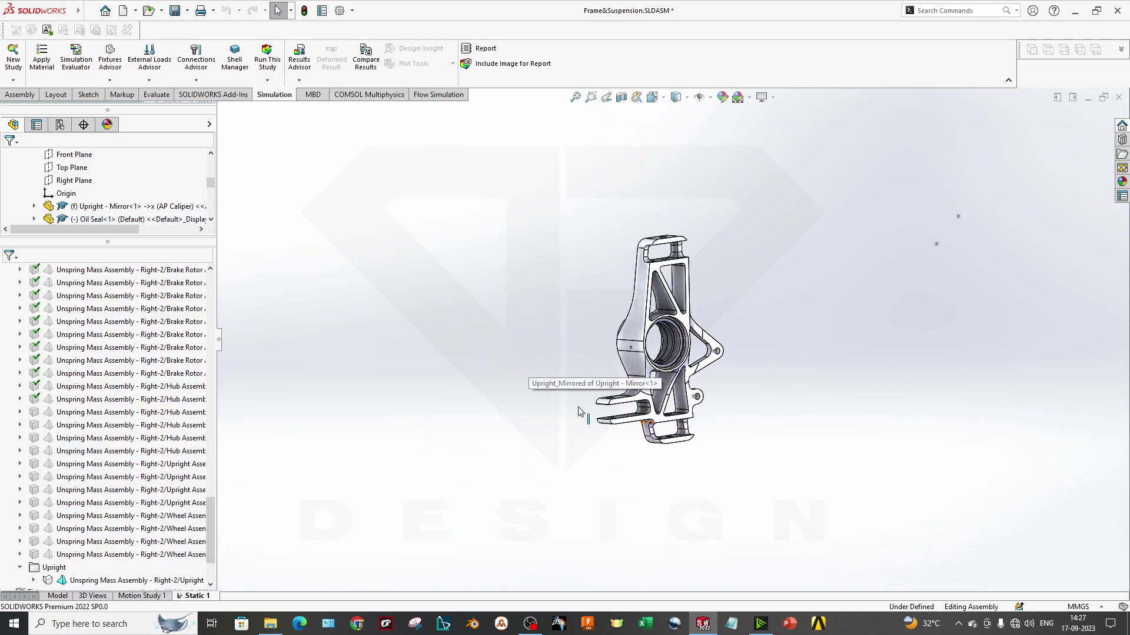
Examine the isolated upright from several angles, including its central bore, arm mounting holes and side brackets
{"action": "scroll", "coordinate": [586, 377], "scroll_direction": "down", "scroll_amount": 5}
{"action": "middle_click_drag", "start_coordinate": [679, 403], "coordinate": [708, 449]}
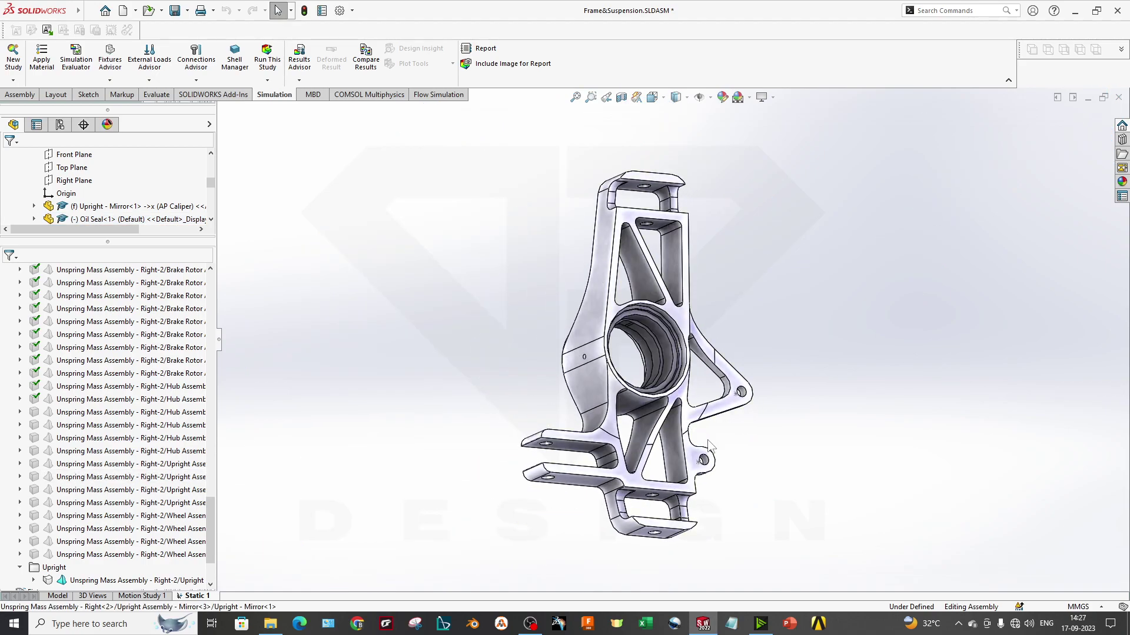
{"action": "middle_click_drag", "start_coordinate": [675, 412], "coordinate": [726, 434]}
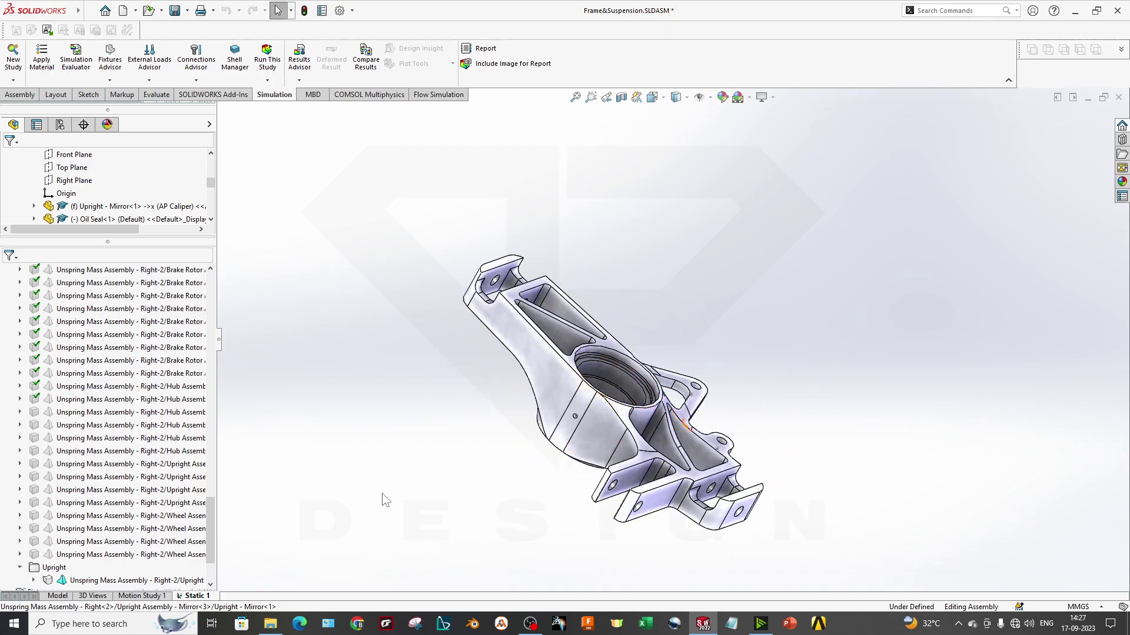
{"action": "scroll", "coordinate": [77, 562], "scroll_direction": "down", "scroll_amount": 2}
{"action": "left_click", "coordinate": [655, 446]}
{"action": "scroll", "coordinate": [647, 446], "scroll_direction": "down", "scroll_amount": 3}
{"action": "middle_click_drag", "start_coordinate": [647, 446], "coordinate": [622, 472]}
{"action": "left_click", "coordinate": [440, 467]}
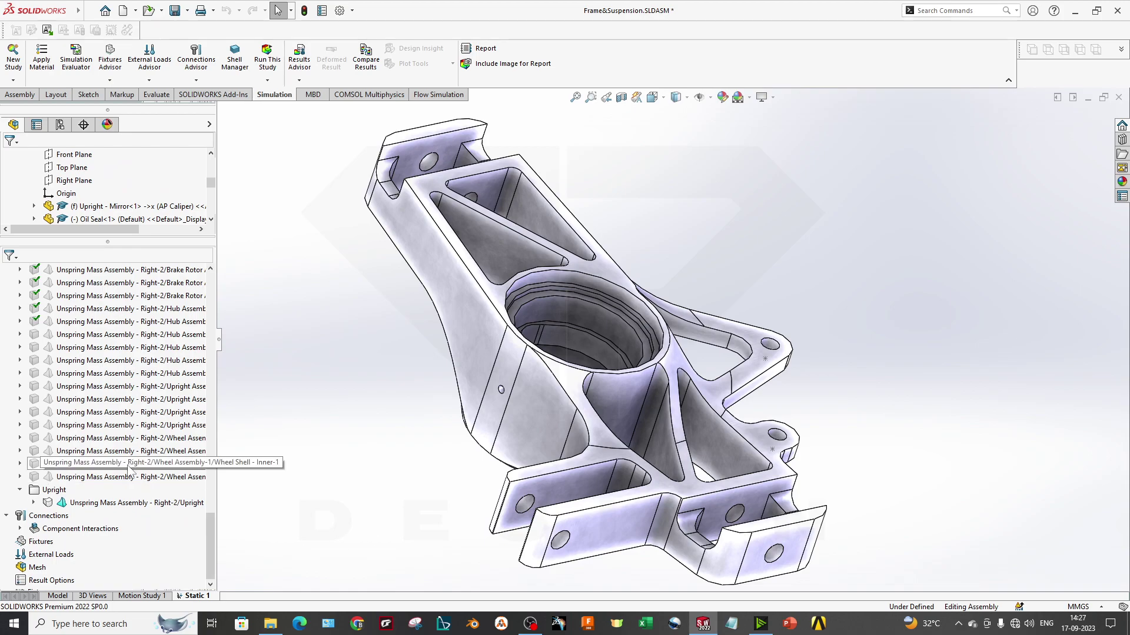
Expand the study's component interactions to check the global interaction applied to the upright
{"action": "left_click", "coordinate": [20, 529]}
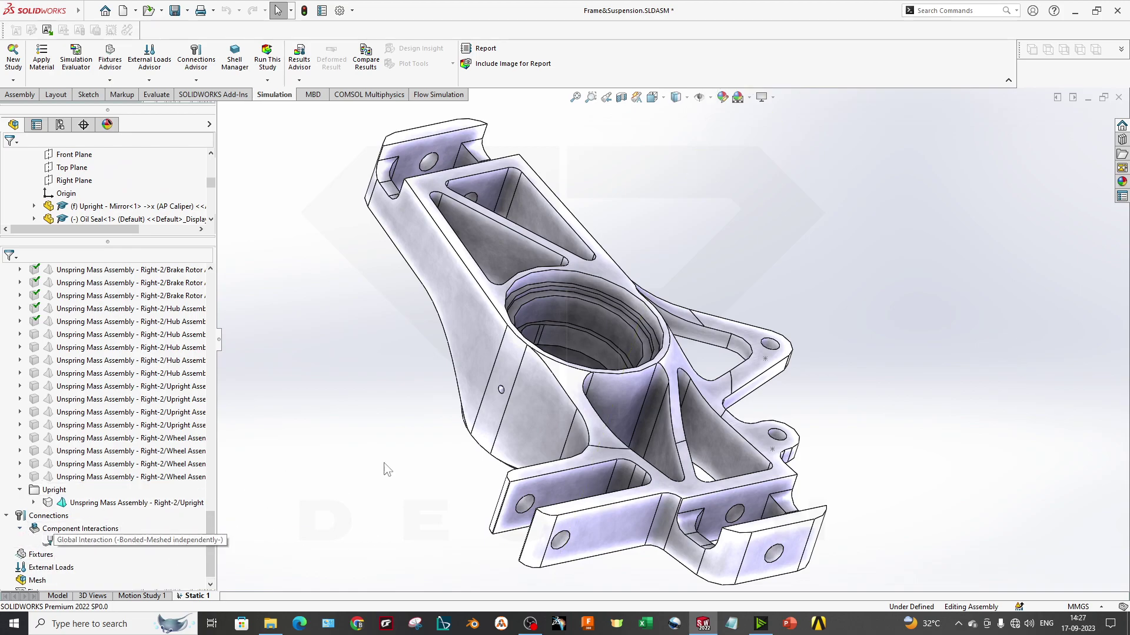
{"action": "scroll", "coordinate": [550, 442], "scroll_direction": "up", "scroll_amount": 3}
{"action": "middle_click_drag", "start_coordinate": [548, 442], "coordinate": [544, 458]}
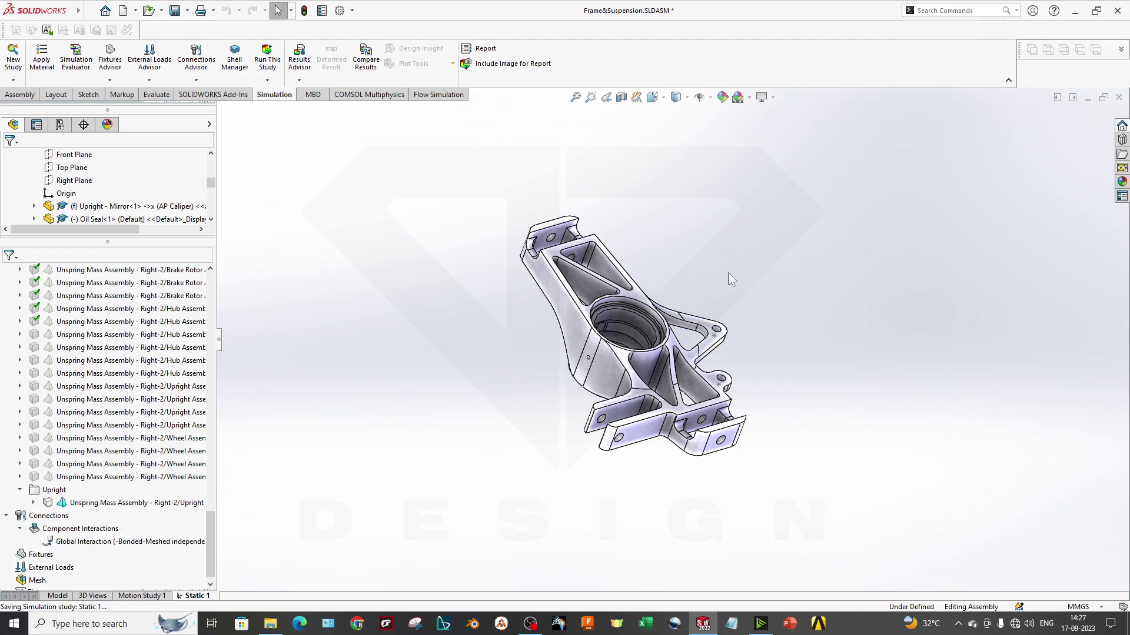
Start a Fixed Geometry fixture and focus on the upright's central bearing bore
{"action": "scroll", "coordinate": [750, 270], "scroll_direction": "down", "scroll_amount": 2}
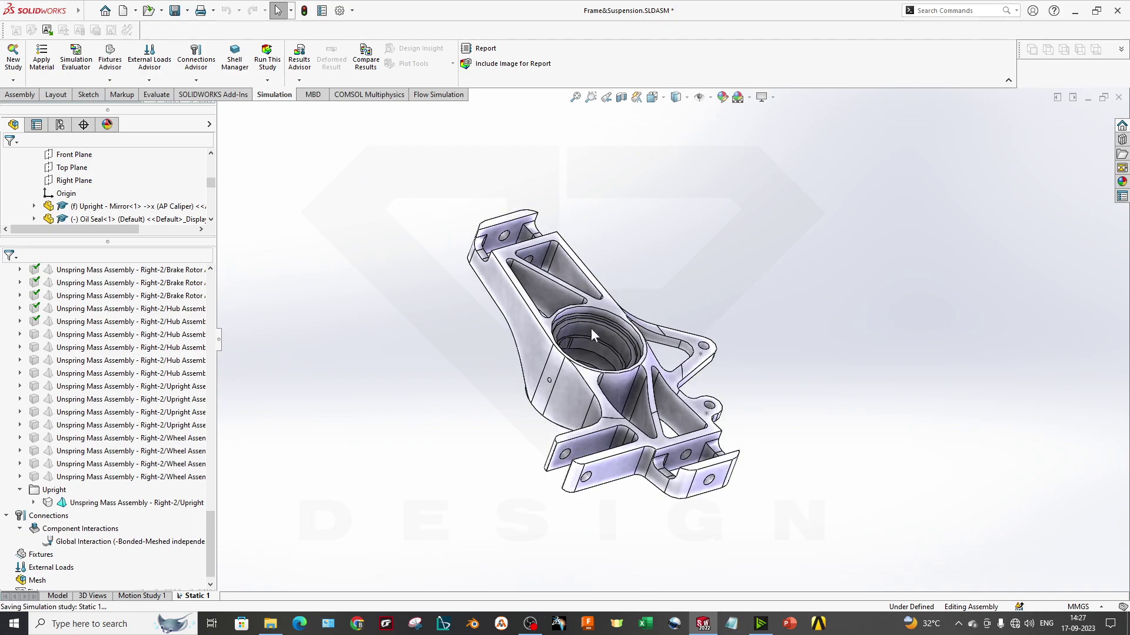
{"action": "right_click", "coordinate": [39, 556]}
{"action": "left_click", "coordinate": [68, 374]}
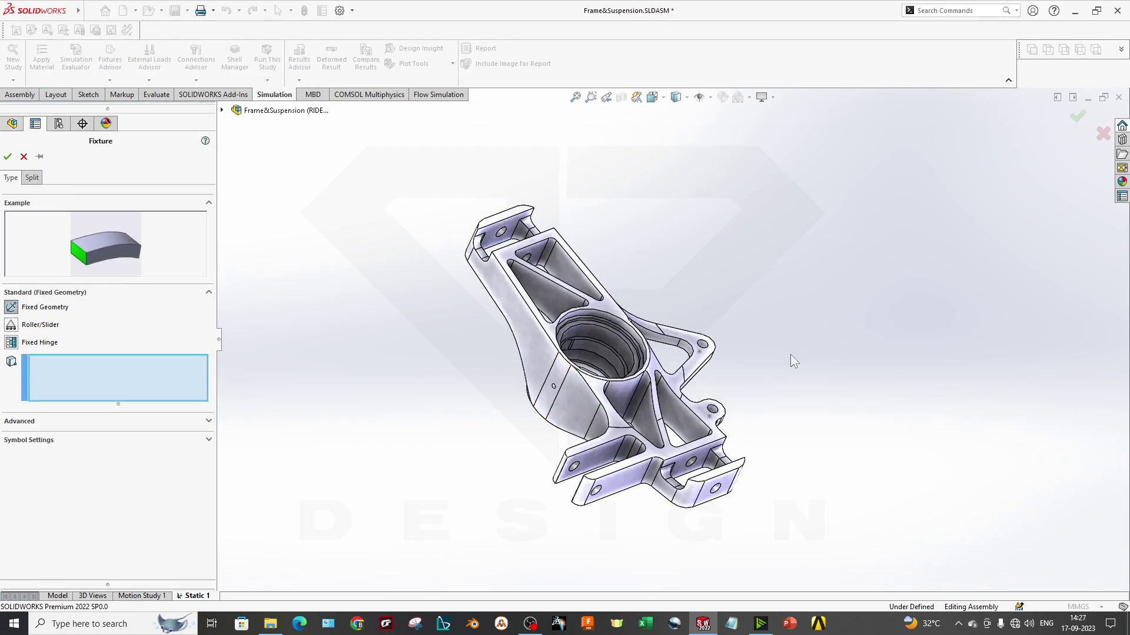
{"action": "middle_click_drag", "start_coordinate": [788, 358], "coordinate": [784, 361]}
{"action": "scroll", "coordinate": [784, 361], "scroll_direction": "up", "scroll_amount": 3}
{"action": "scroll", "coordinate": [750, 160], "scroll_direction": "down", "scroll_amount": 3}
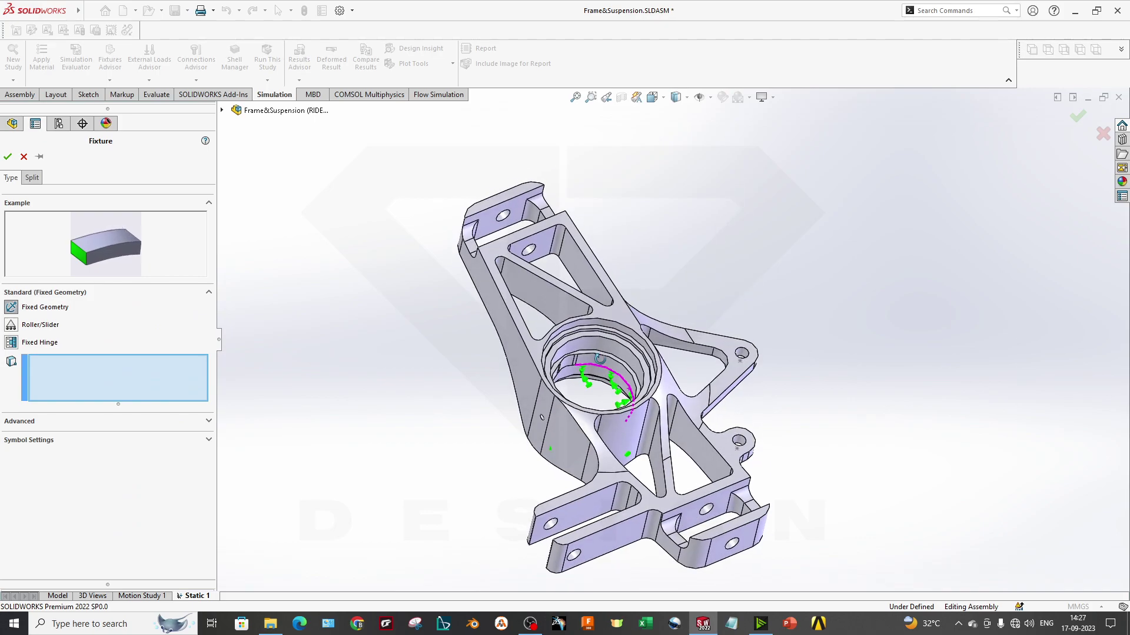
{"action": "scroll", "coordinate": [583, 358], "scroll_direction": "down", "scroll_amount": 3}
{"action": "left_click", "coordinate": [609, 353]}
{"action": "middle_click_drag", "start_coordinate": [610, 353], "coordinate": [584, 357]}
{"action": "left_click", "coordinate": [589, 357]}
{"action": "left_click", "coordinate": [562, 389]}
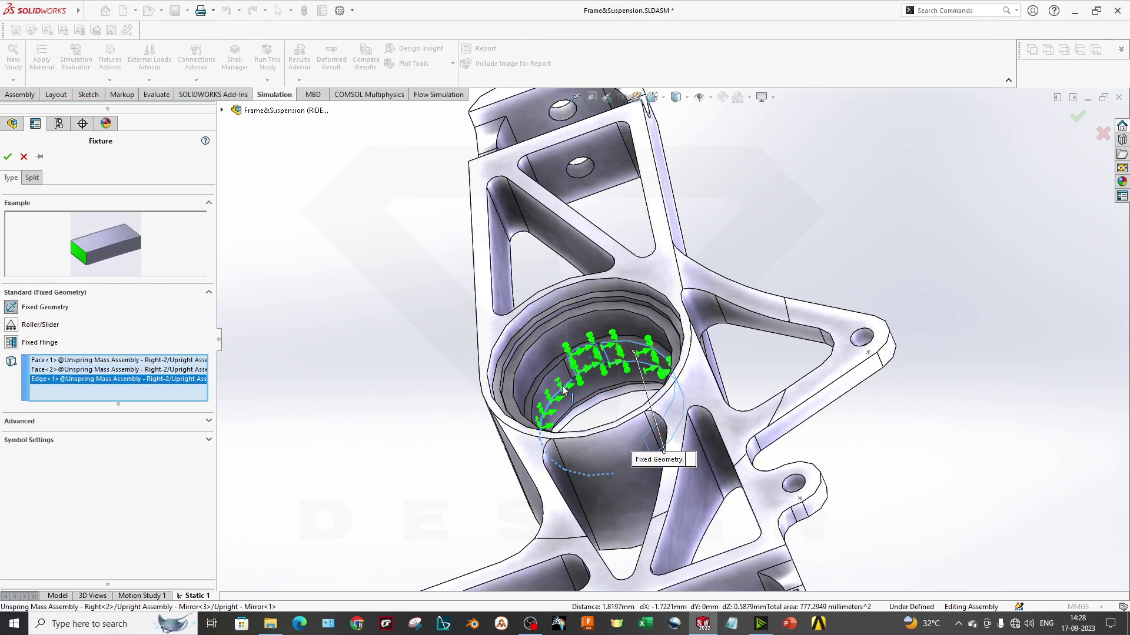
{"action": "right_click", "coordinate": [169, 375]}
{"action": "left_click", "coordinate": [194, 383]}
Fix the cylindrical inner face of the upright's central bearing bore with the Fixed Geometry fixture
{"action": "middle_click_drag", "start_coordinate": [576, 381], "coordinate": [539, 406]}
{"action": "left_click", "coordinate": [544, 376]}
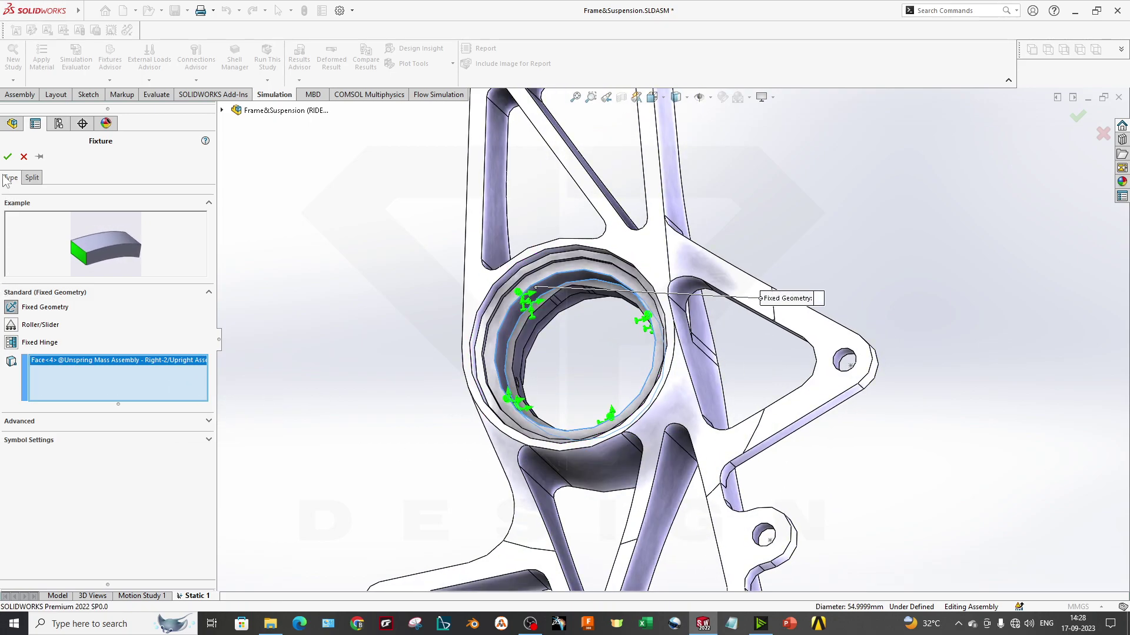
{"action": "left_click", "coordinate": [7, 156]}
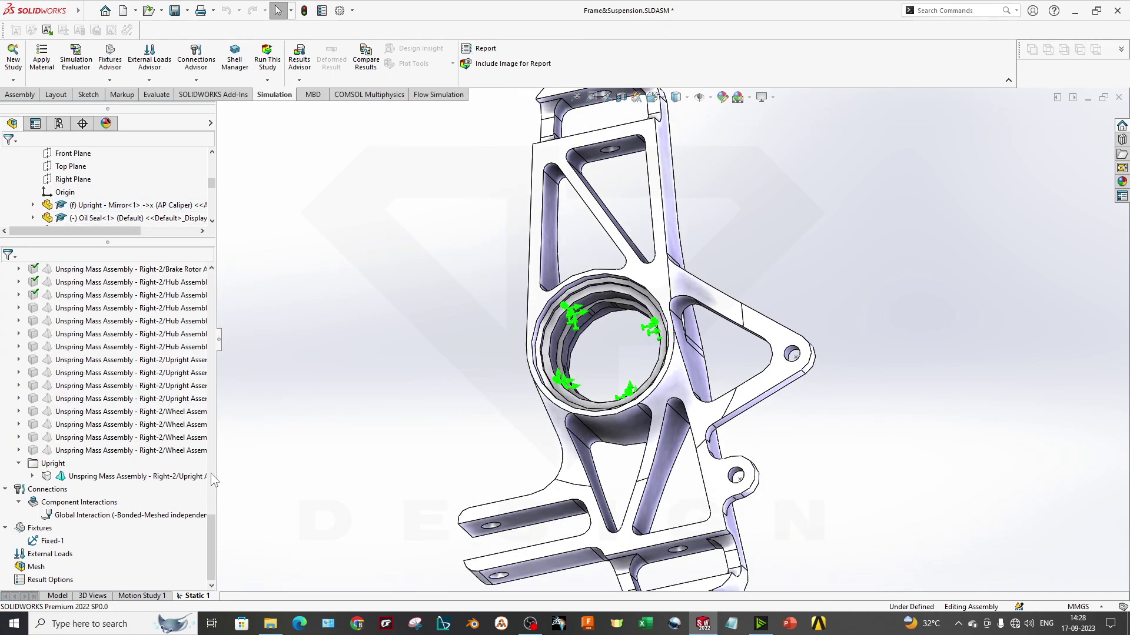
Start a force load and select the cylindrical faces of the two coaxial holes at the upright's upper mount
{"action": "right_click", "coordinate": [48, 554]}
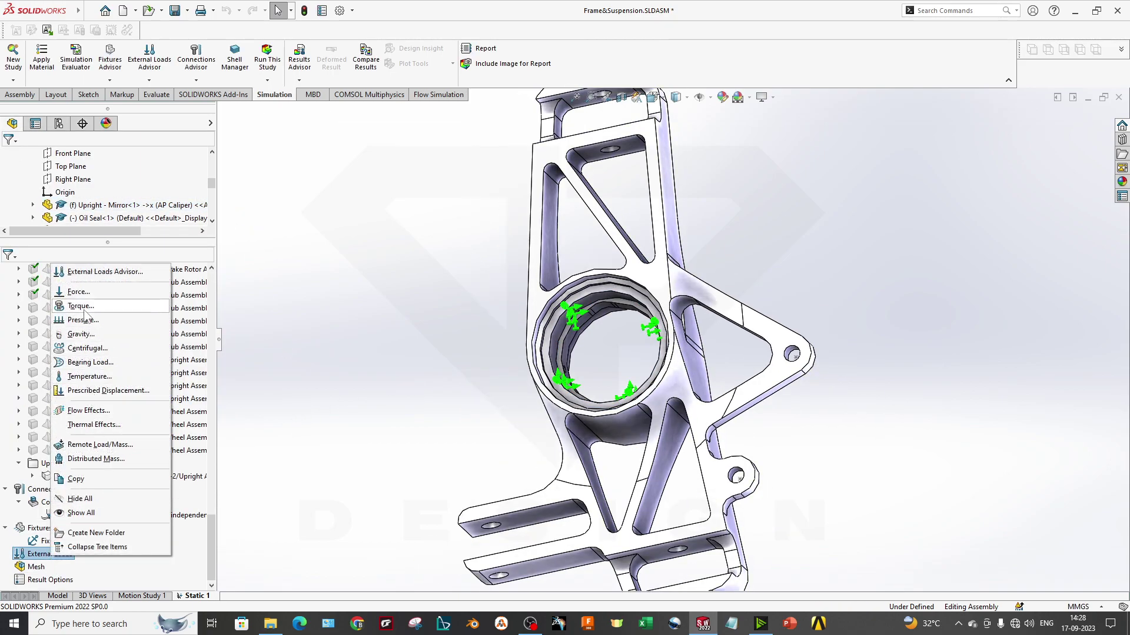
{"action": "left_click", "coordinate": [65, 303]}
{"action": "middle_click_drag", "start_coordinate": [620, 277], "coordinate": [662, 268]}
{"action": "scroll", "coordinate": [630, 85], "scroll_direction": "down", "scroll_amount": 2}
{"action": "scroll", "coordinate": [606, 191], "scroll_direction": "down", "scroll_amount": 3}
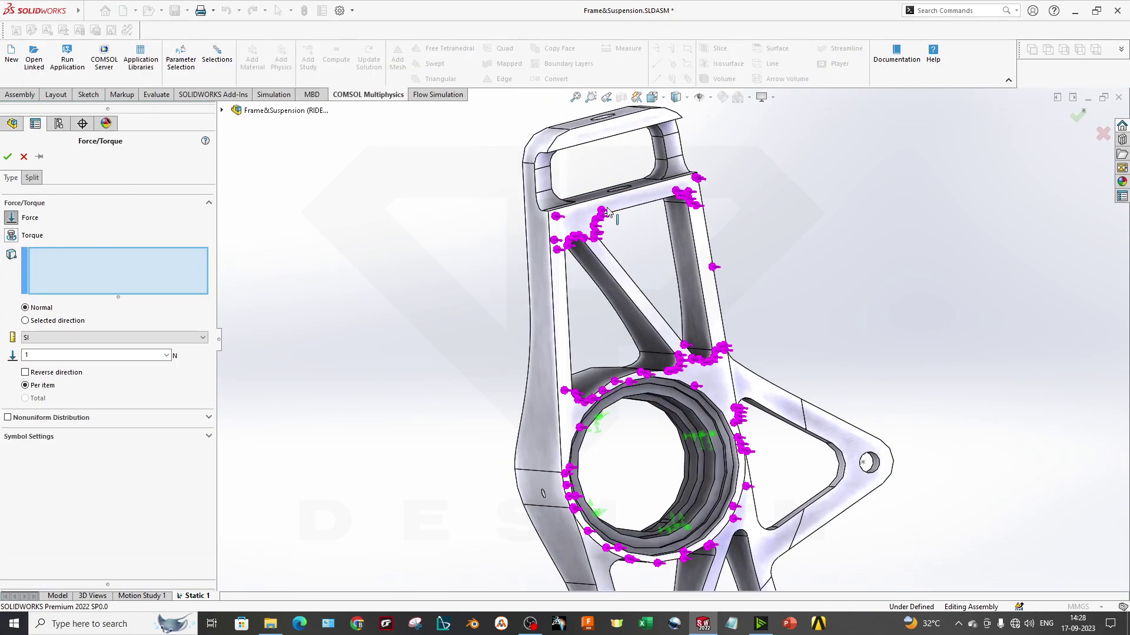
{"action": "middle_click_drag", "start_coordinate": [615, 218], "coordinate": [635, 267]}
{"action": "scroll", "coordinate": [574, 126], "scroll_direction": "down", "scroll_amount": 3}
{"action": "left_click", "coordinate": [571, 134]}
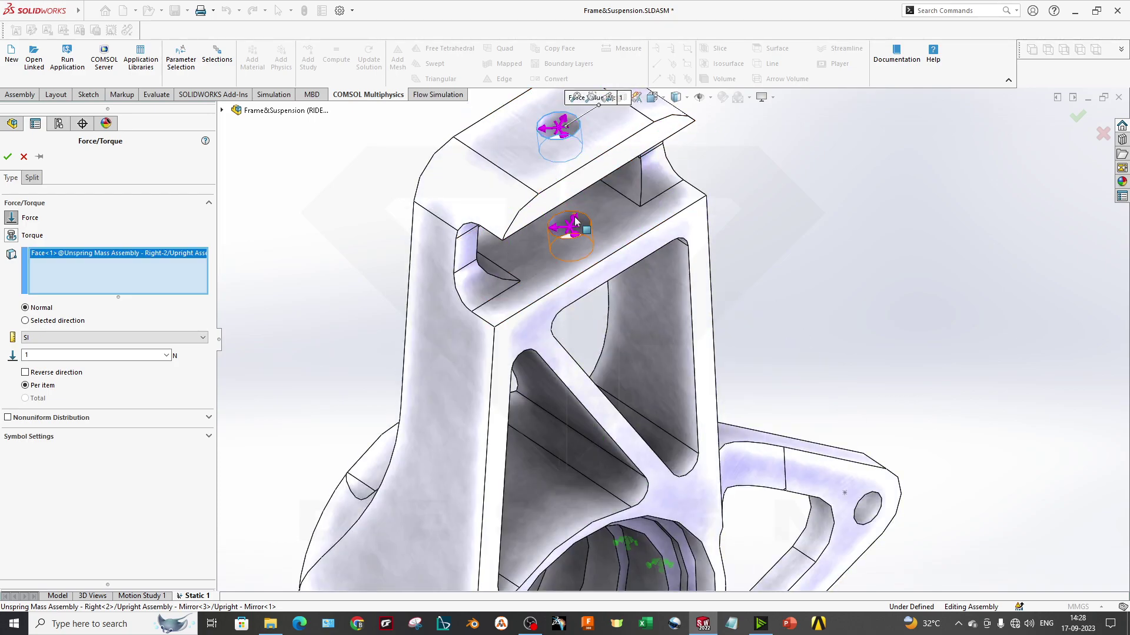
{"action": "left_click", "coordinate": [583, 228]}
Add the cylindrical faces of the two holes at the upright's lower mount to the force load
{"action": "scroll", "coordinate": [588, 235], "scroll_direction": "up", "scroll_amount": 5}
{"action": "scroll", "coordinate": [716, 507], "scroll_direction": "up", "scroll_amount": 3}
{"action": "scroll", "coordinate": [716, 507], "scroll_direction": "down", "scroll_amount": 8}
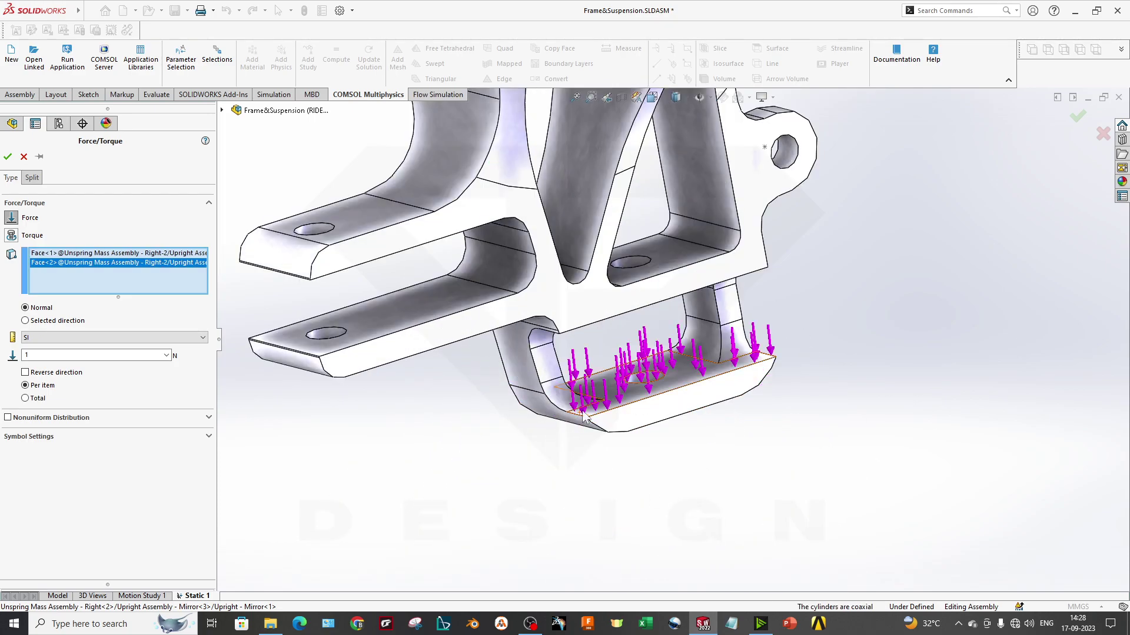
{"action": "left_click", "coordinate": [695, 330]}
{"action": "left_click", "coordinate": [673, 151]}
{"action": "scroll", "coordinate": [674, 152], "scroll_direction": "up", "scroll_amount": 8}
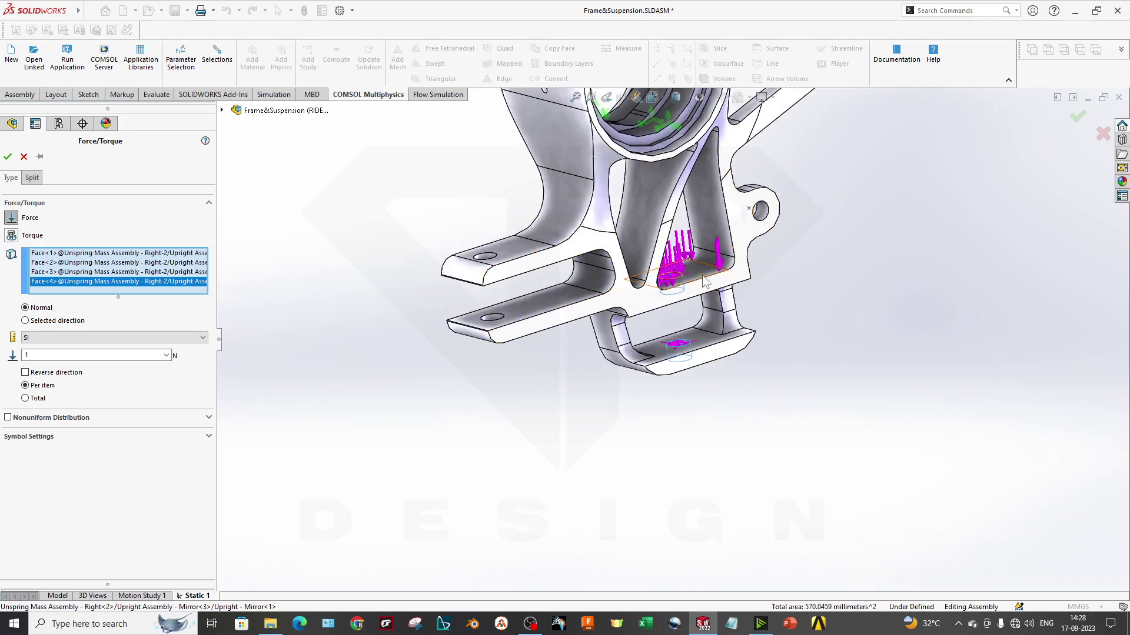
Set the normal force on the four selected hole faces to 2000 N per item
{"action": "middle_click_drag", "start_coordinate": [554, 259], "coordinate": [565, 250]}
{"action": "scroll", "coordinate": [565, 250], "scroll_direction": "down", "scroll_amount": 3}
{"action": "scroll", "coordinate": [662, 353], "scroll_direction": "up", "scroll_amount": 4}
{"action": "scroll", "coordinate": [682, 494], "scroll_direction": "down", "scroll_amount": 4}
{"action": "middle_click_drag", "start_coordinate": [668, 504], "coordinate": [687, 489]}
{"action": "left_click", "coordinate": [88, 355]}
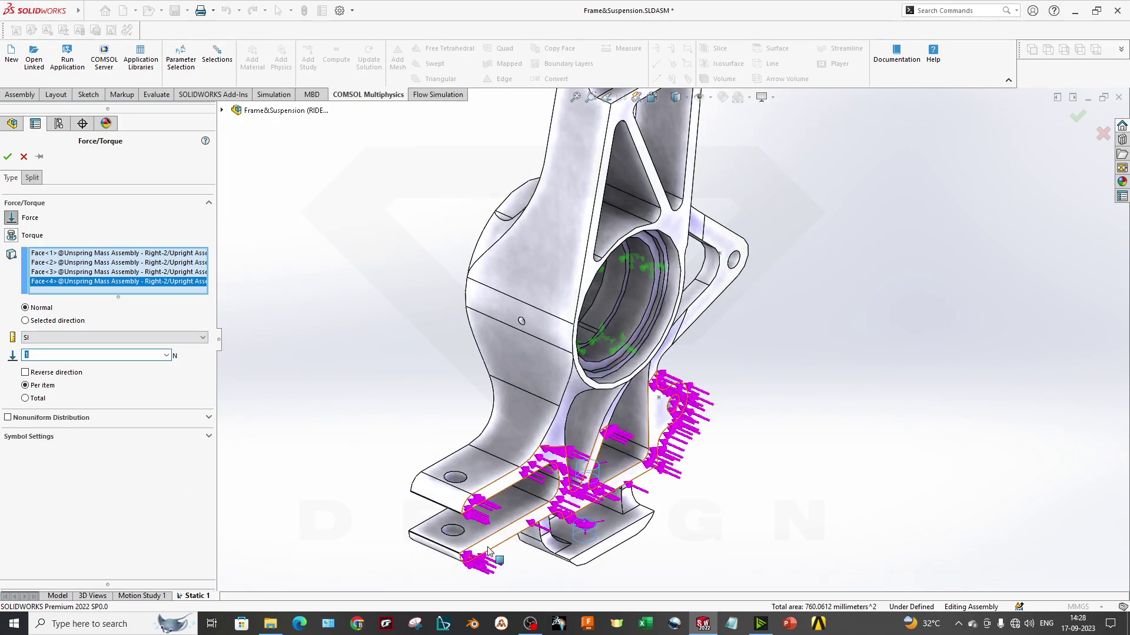
{"action": "type", "text": "50"}
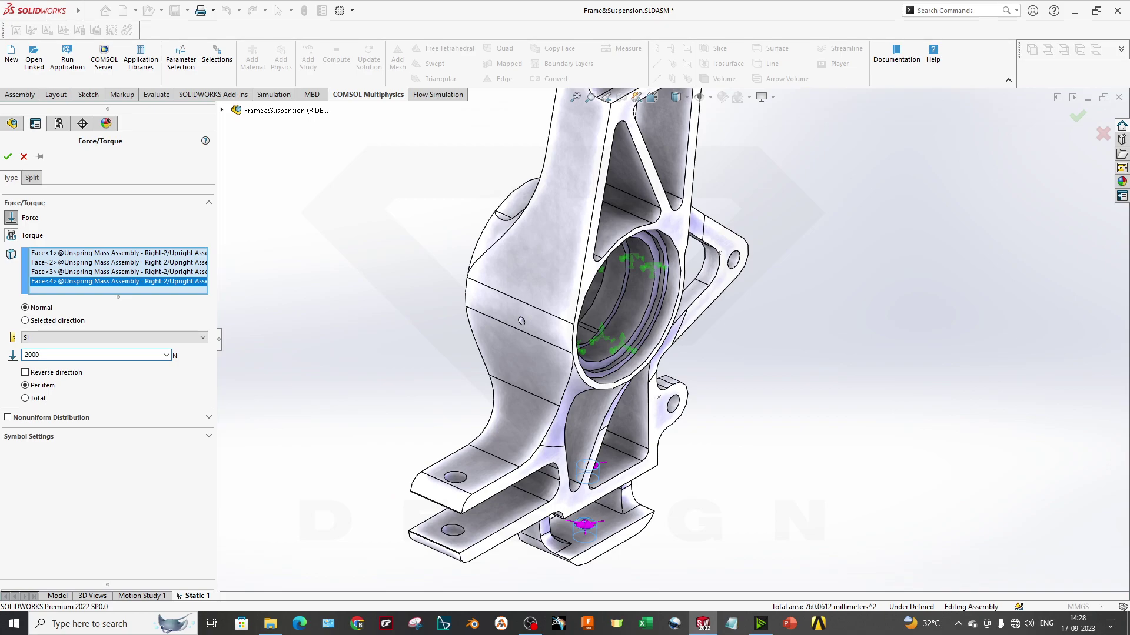
Switch the force to a selected direction, using the straight edge on the upright's side below the bore as reference
{"action": "left_click", "coordinate": [69, 319]}
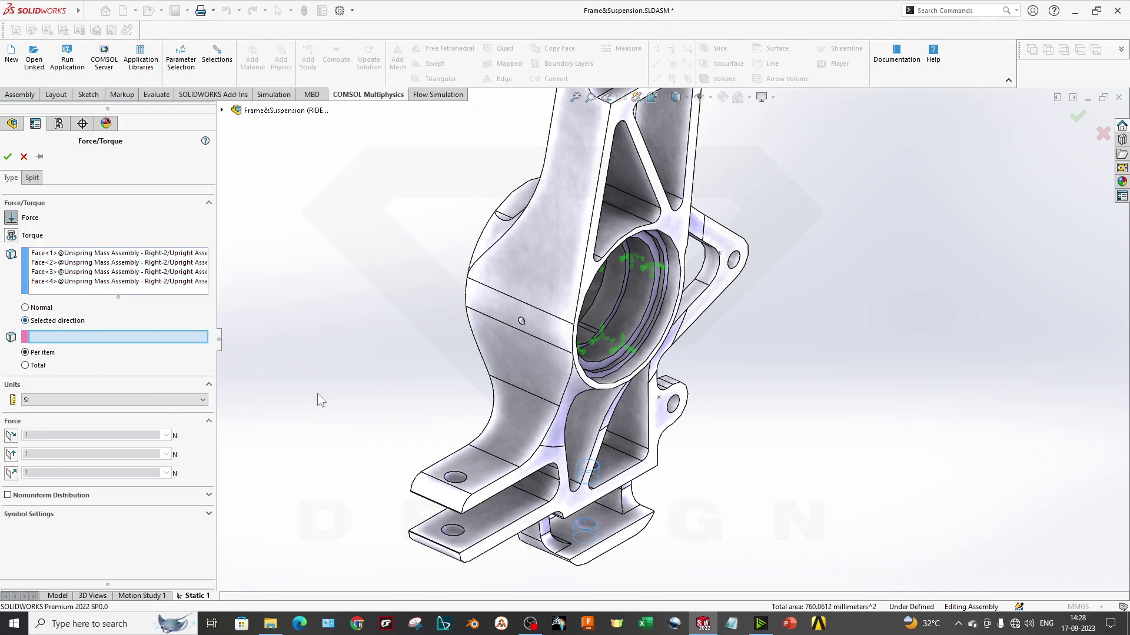
{"action": "scroll", "coordinate": [662, 329], "scroll_direction": "up", "scroll_amount": 3}
{"action": "mouse_move", "coordinate": [665, 353]}
{"action": "middle_mouse_down"}
{"action": "mouse_move", "coordinate": [674, 376]}
{"action": "mouse_move", "coordinate": [659, 372]}
{"action": "middle_mouse_up"}
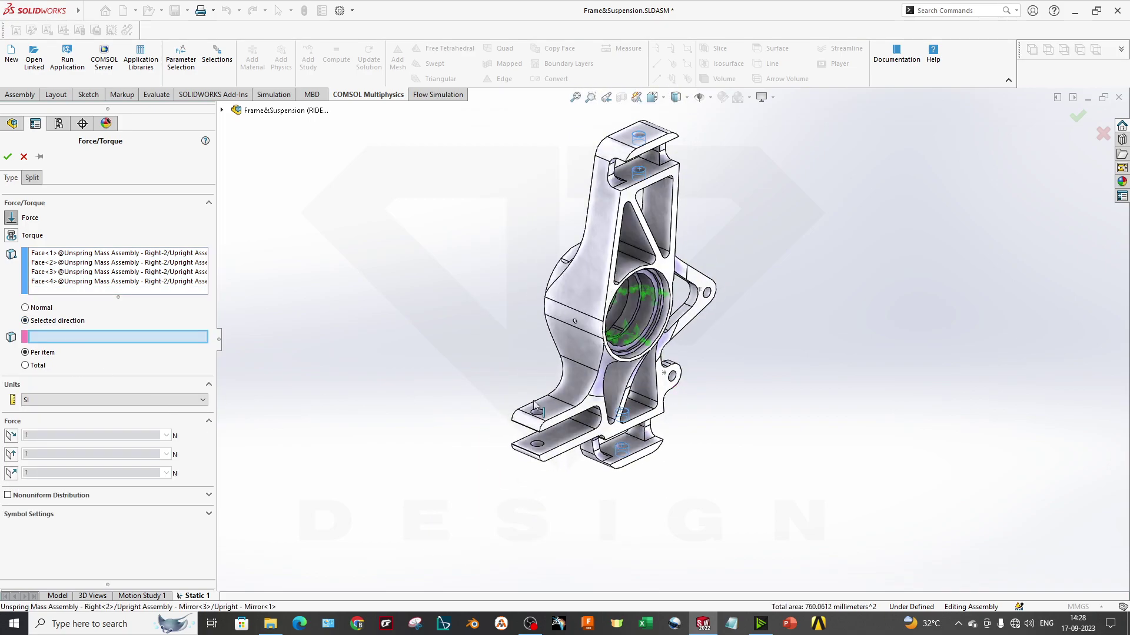
{"action": "left_click", "coordinate": [585, 366]}
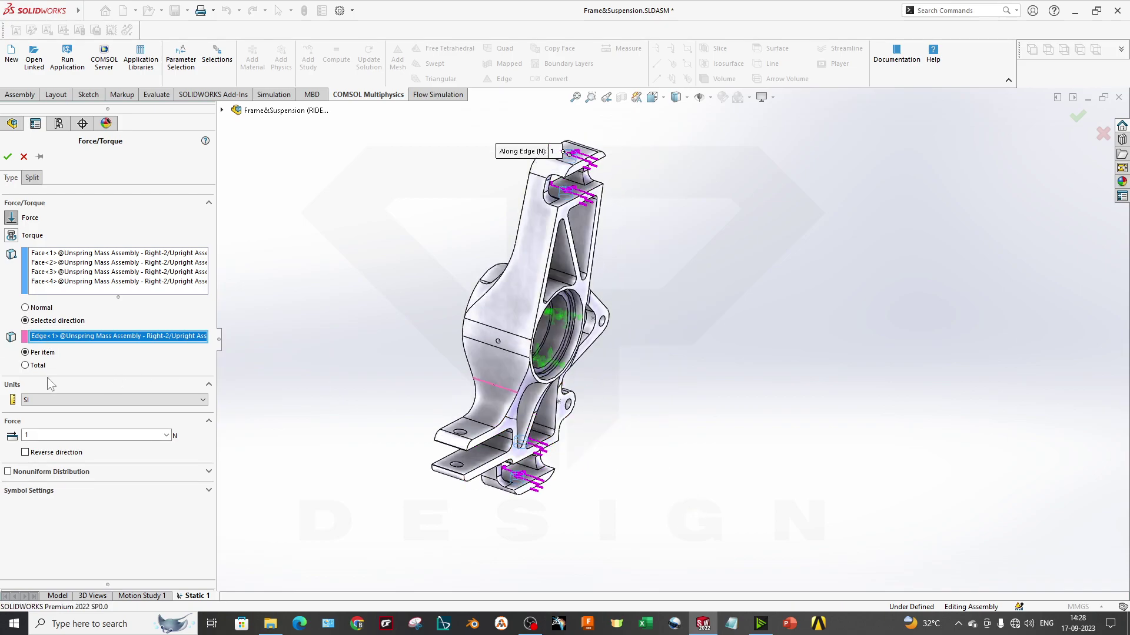
Reverse the force direction, set the force to 2000 N per item and apply the load to the four hole faces
{"action": "left_click", "coordinate": [24, 452]}
{"action": "double_click", "coordinate": [43, 436]}
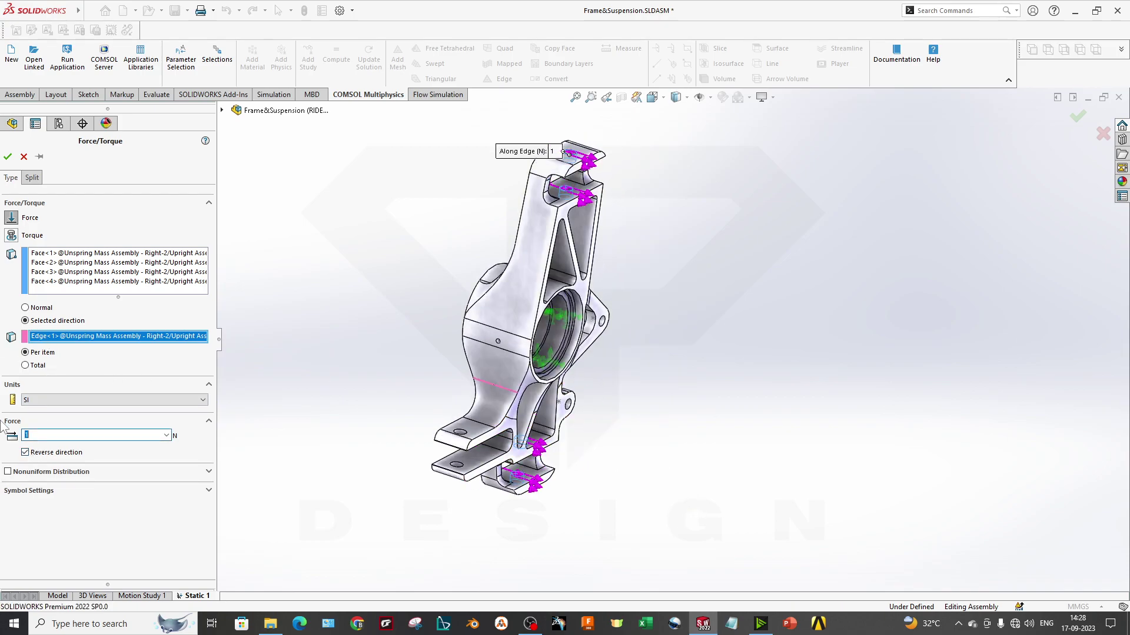
{"action": "left_click", "coordinate": [57, 489]}
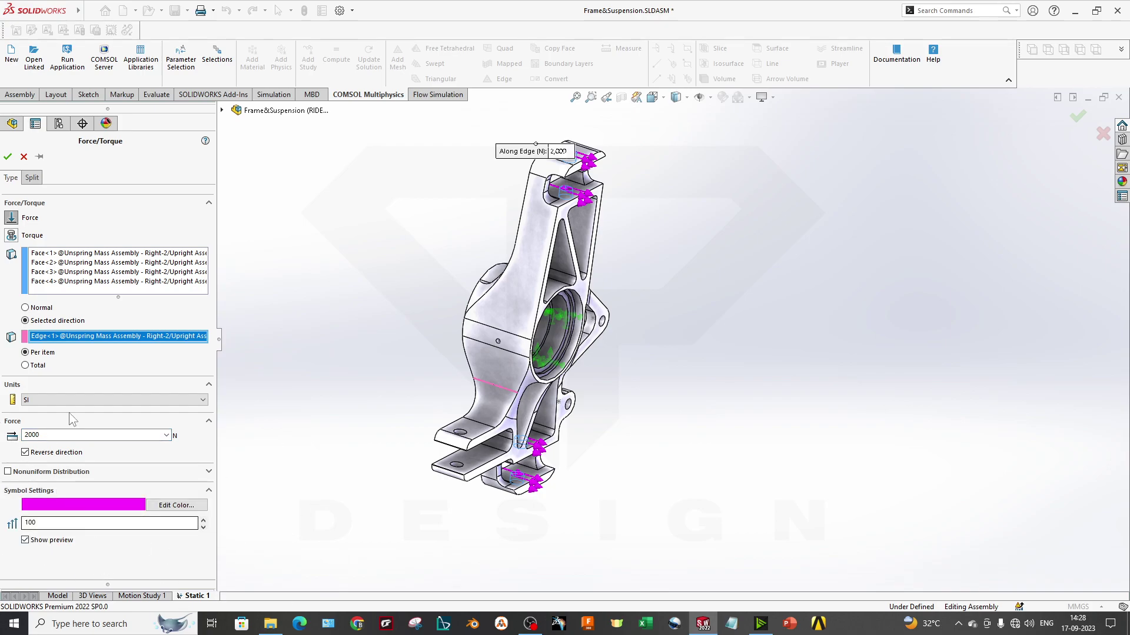
{"action": "left_click", "coordinate": [7, 156]}
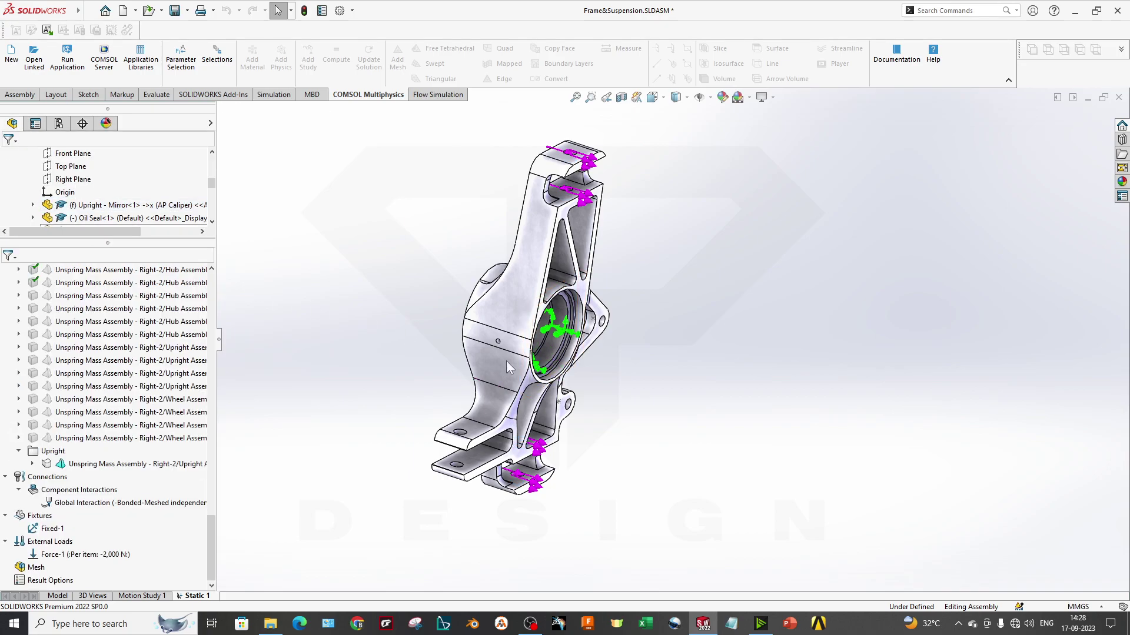
Create the study mesh for the upright with the mesh density shifted from the default towards fine
{"action": "middle_click_drag", "start_coordinate": [574, 403], "coordinate": [591, 433]}
{"action": "scroll", "coordinate": [522, 253], "scroll_direction": "down", "scroll_amount": 2}
{"action": "right_click", "coordinate": [29, 569]}
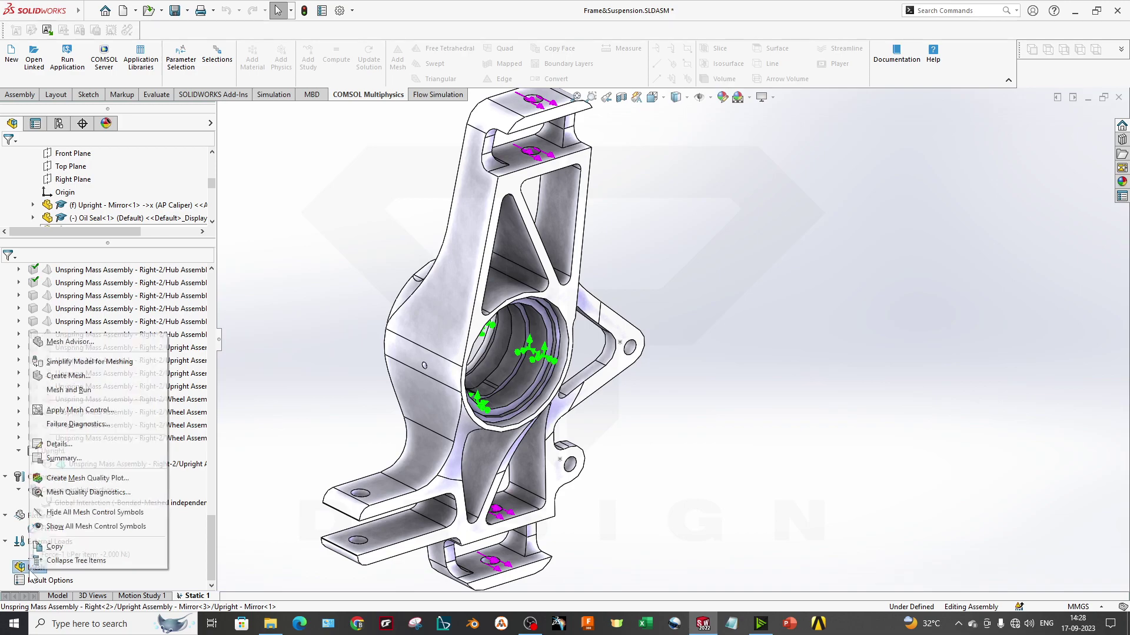
{"action": "left_click", "coordinate": [69, 376]}
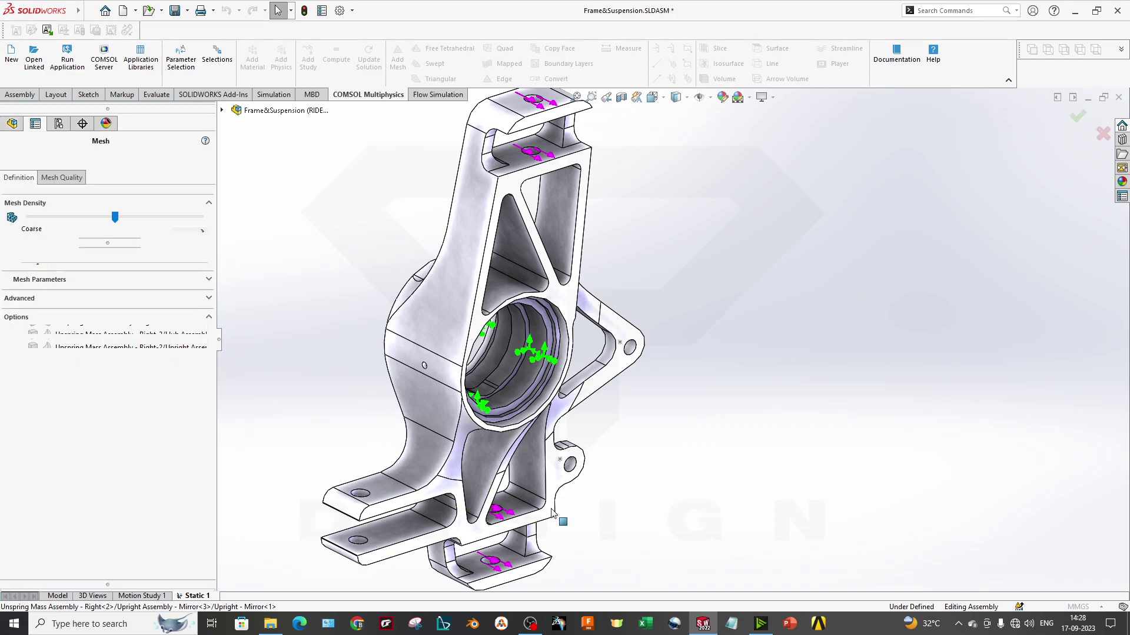
{"action": "middle_click_drag", "start_coordinate": [586, 515], "coordinate": [714, 461]}
{"action": "scroll", "coordinate": [713, 460], "scroll_direction": "up", "scroll_amount": 5}
{"action": "scroll", "coordinate": [694, 383], "scroll_direction": "down", "scroll_amount": 2}
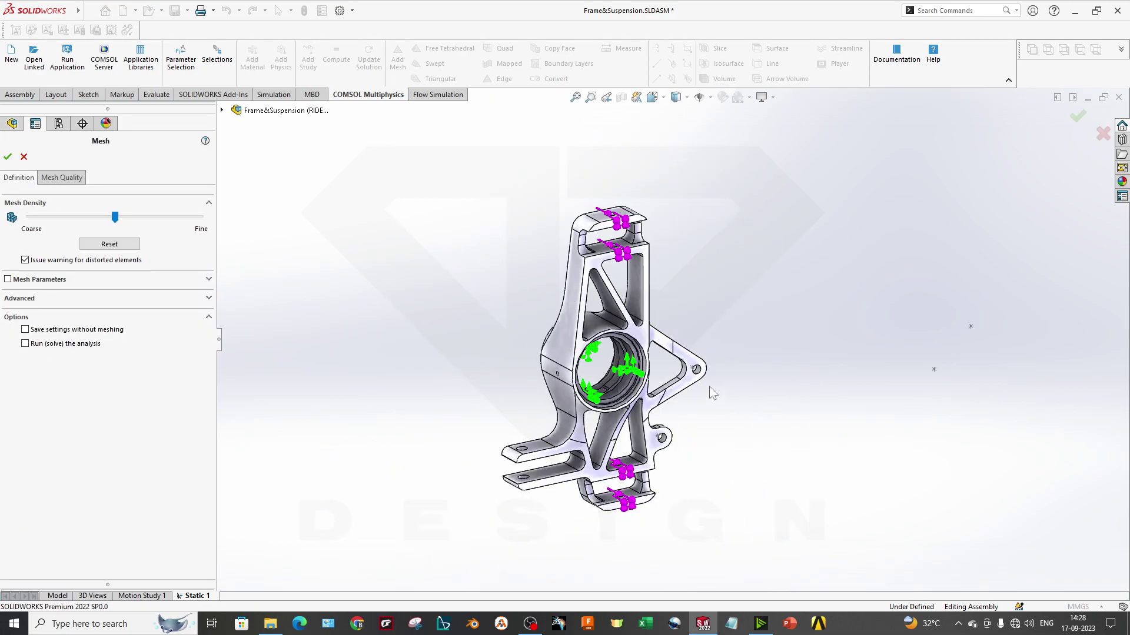
{"action": "left_click_drag", "start_coordinate": [114, 217], "coordinate": [140, 219]}
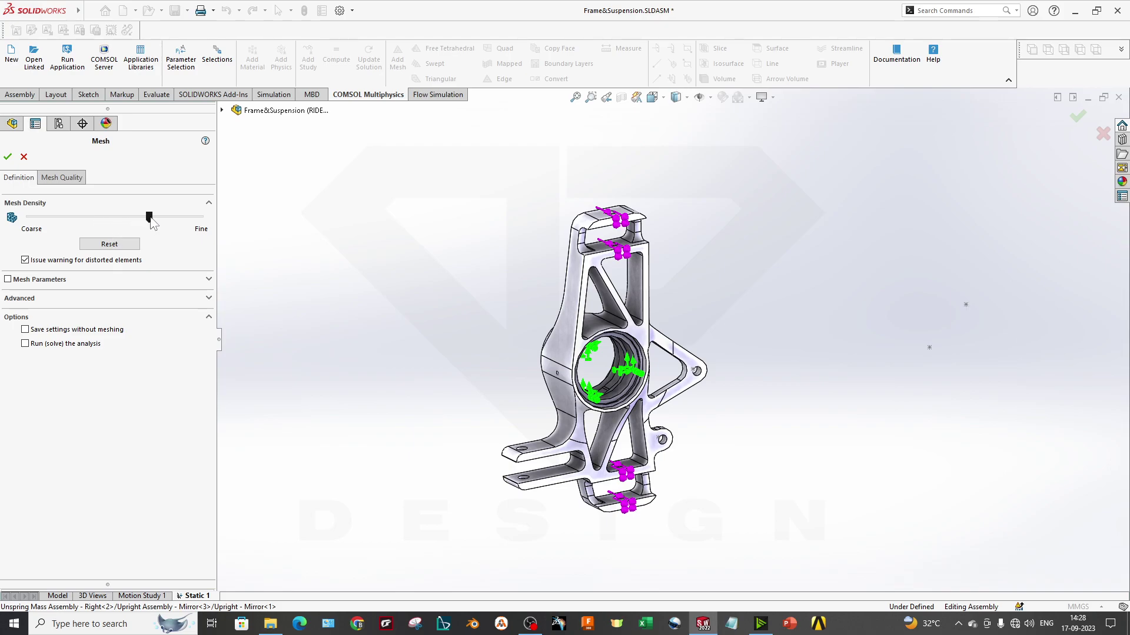
{"action": "left_click", "coordinate": [7, 156]}
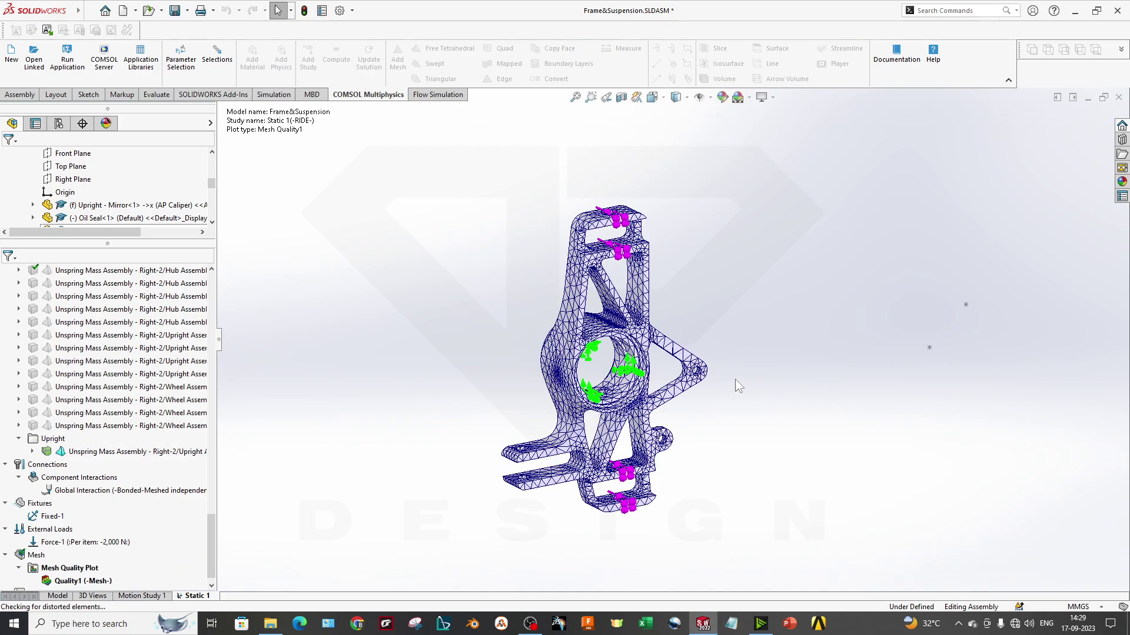
Inspect the upright's mesh from several sides, including close up around the bearing bore
{"action": "middle_click_drag", "start_coordinate": [723, 380], "coordinate": [769, 396]}
{"action": "scroll", "coordinate": [611, 379], "scroll_direction": "down", "scroll_amount": 7}
{"action": "scroll", "coordinate": [387, 279], "scroll_direction": "up", "scroll_amount": 4}
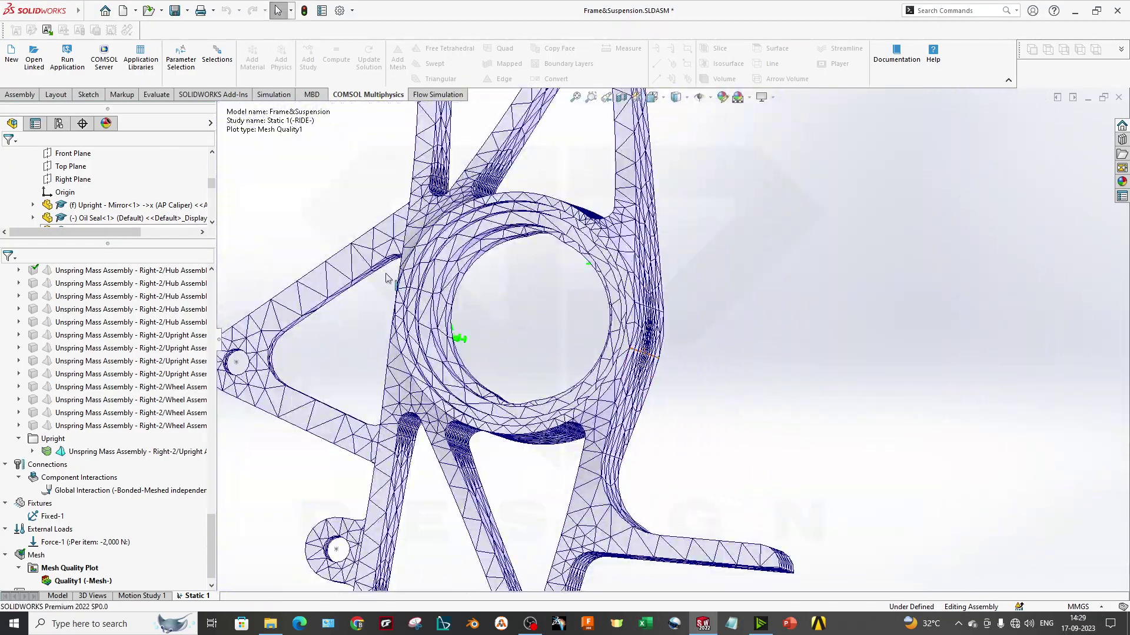
{"action": "scroll", "coordinate": [387, 278], "scroll_direction": "up", "scroll_amount": 6}
{"action": "middle_click_drag", "start_coordinate": [511, 353], "coordinate": [647, 385]}
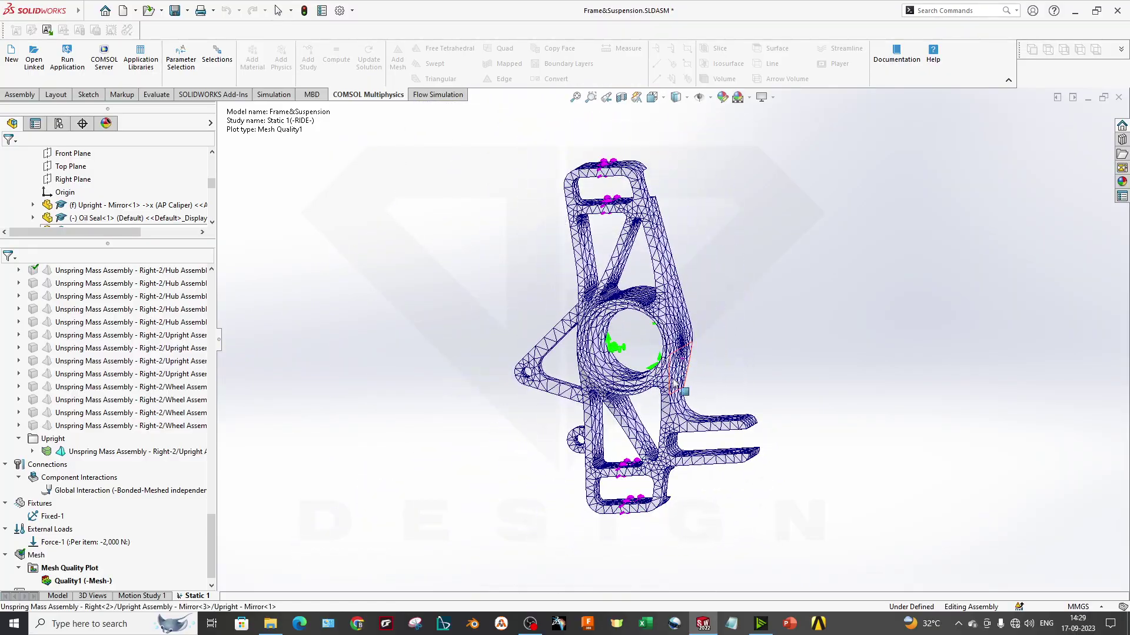
{"action": "scroll", "coordinate": [55, 515], "scroll_direction": "down", "scroll_amount": 2}
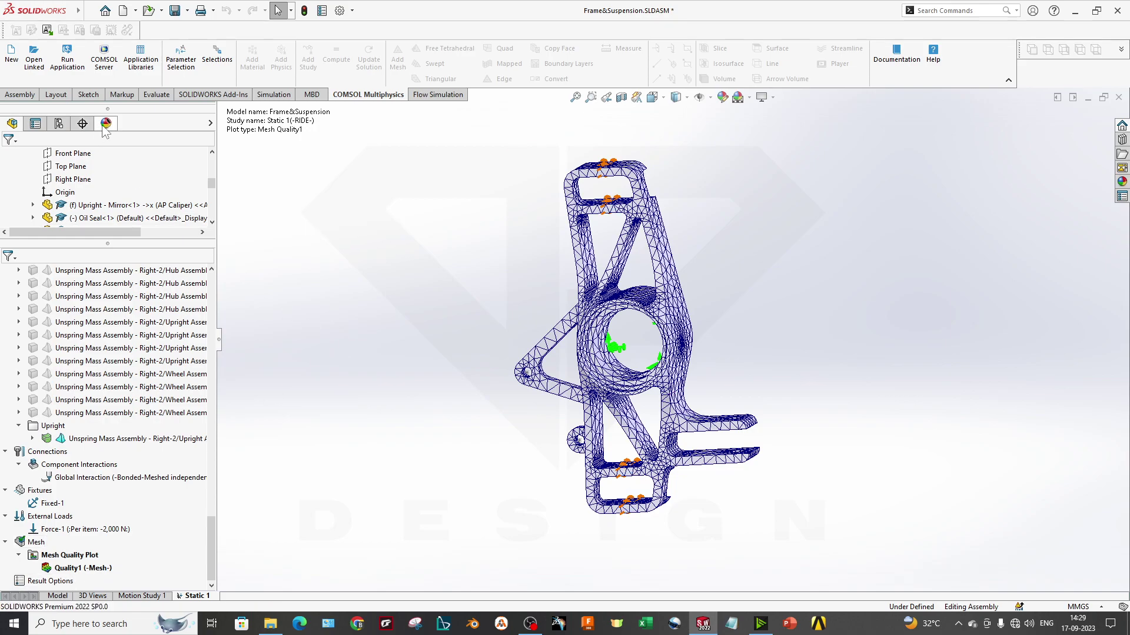
Try to run the static study on the upright
{"action": "left_click", "coordinate": [279, 95]}
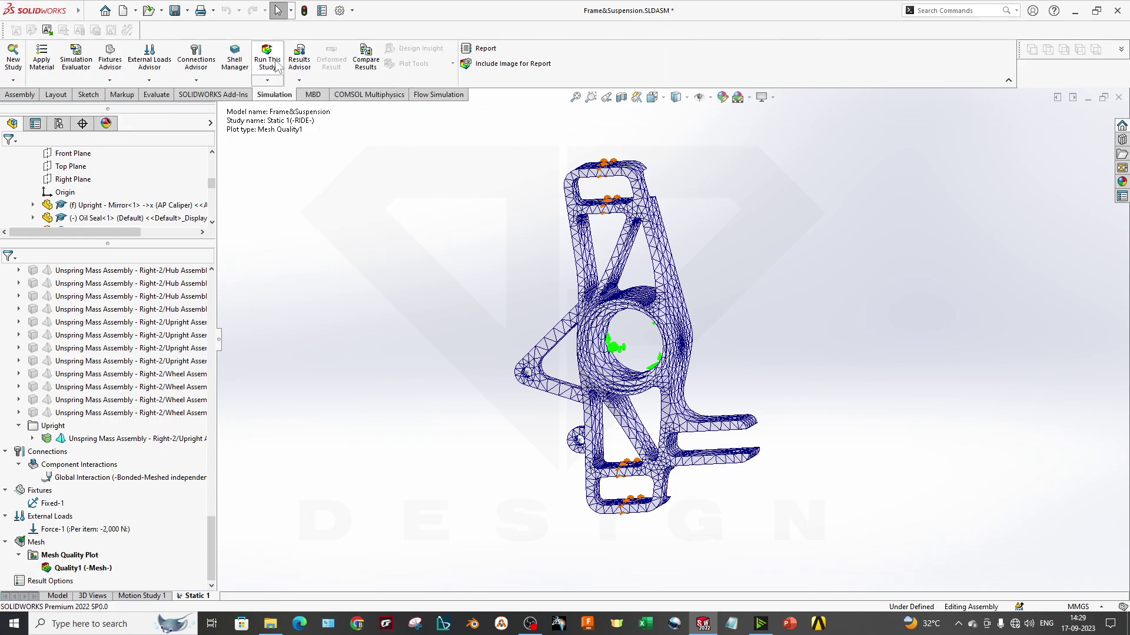
{"action": "left_click", "coordinate": [270, 62]}
{"action": "left_click", "coordinate": [655, 350]}
Assign Plain Carbon Steel from the favorite materials to the upright body in the study
{"action": "right_click", "coordinate": [57, 439]}
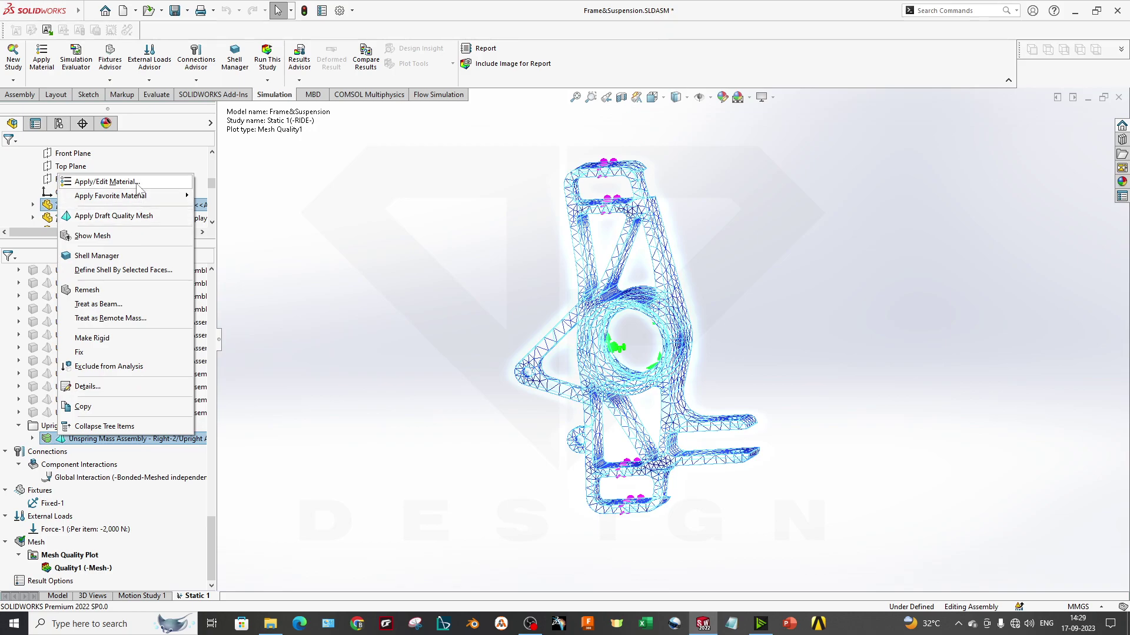
{"action": "mouse_move", "coordinate": [146, 197]}
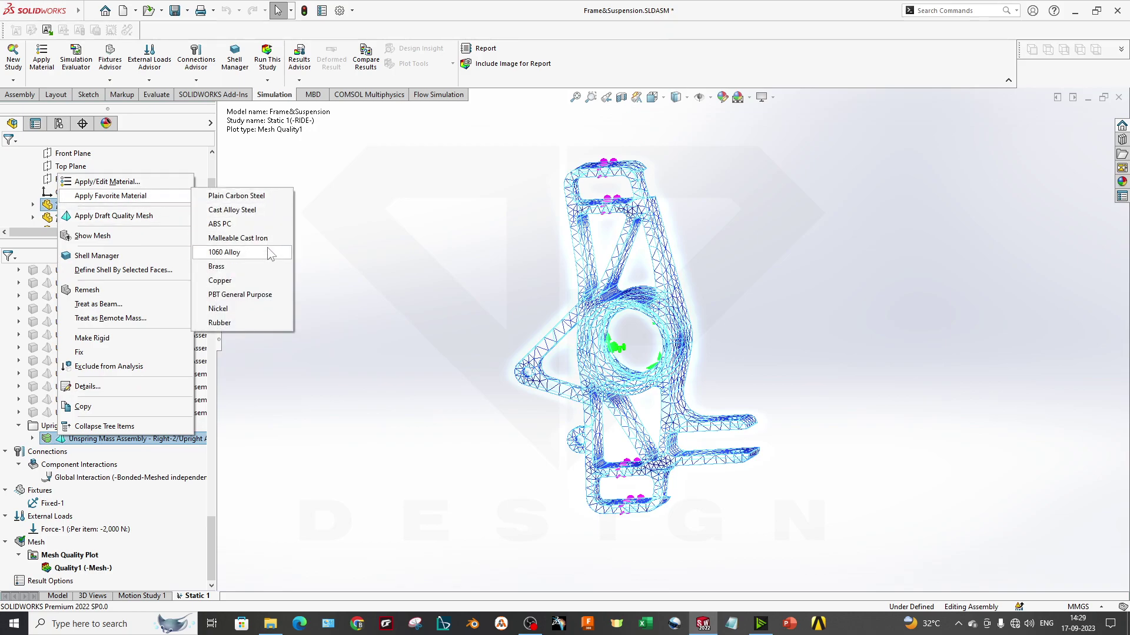
{"action": "left_click", "coordinate": [259, 198]}
{"action": "scroll", "coordinate": [3, 553], "scroll_direction": "down", "scroll_amount": 1}
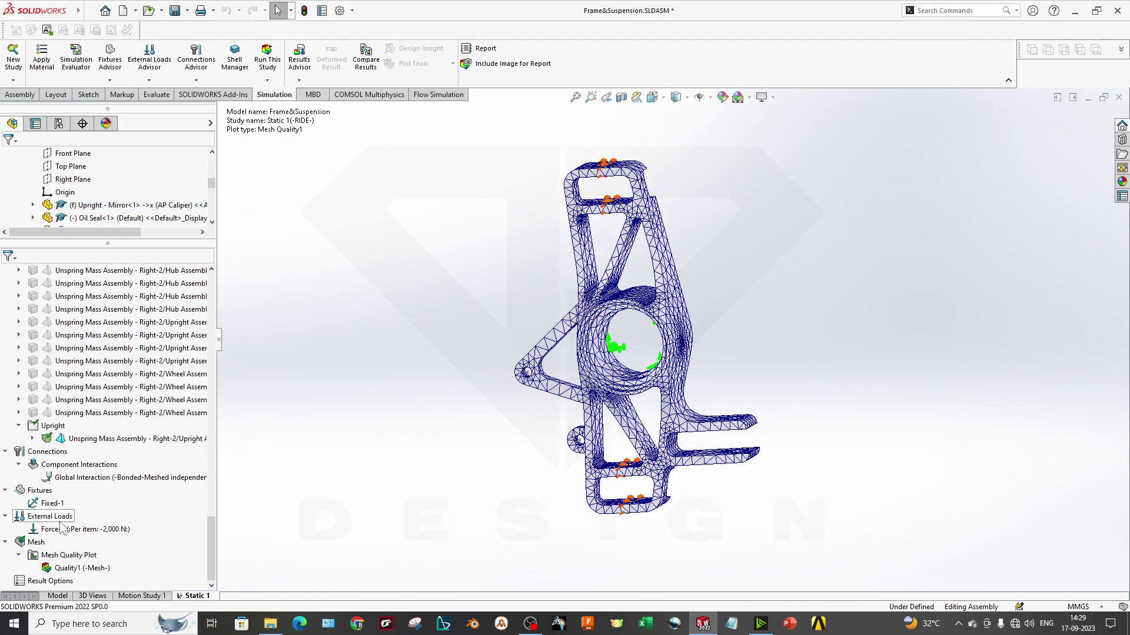
Run the static study and inspect the von Mises stress plot on the upright
{"action": "left_click", "coordinate": [271, 74]}
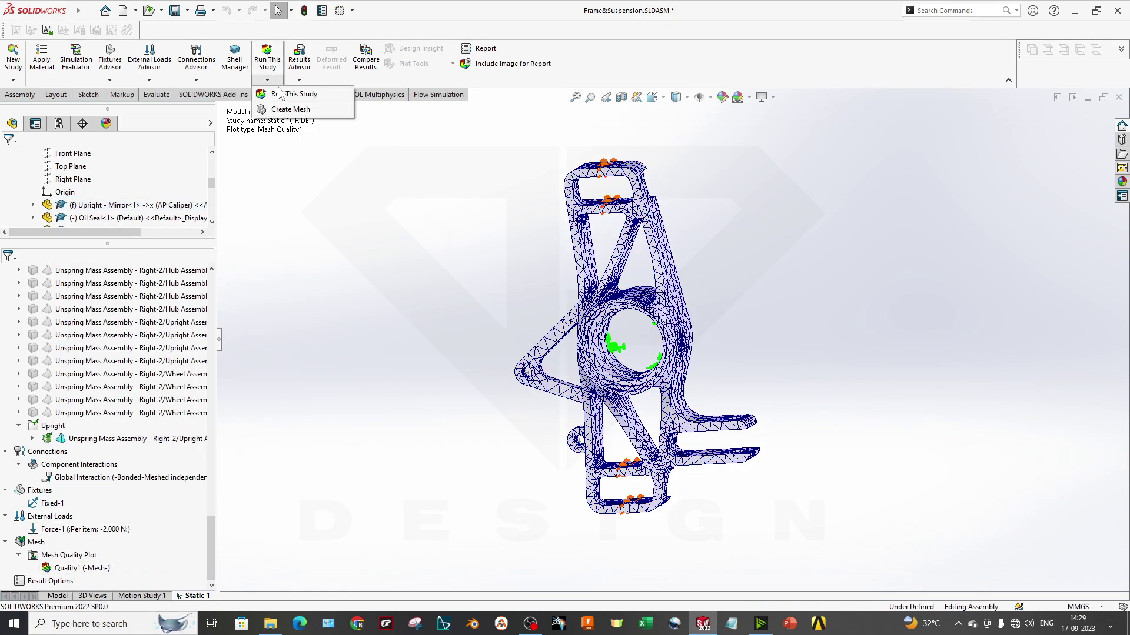
{"action": "left_click", "coordinate": [290, 89]}
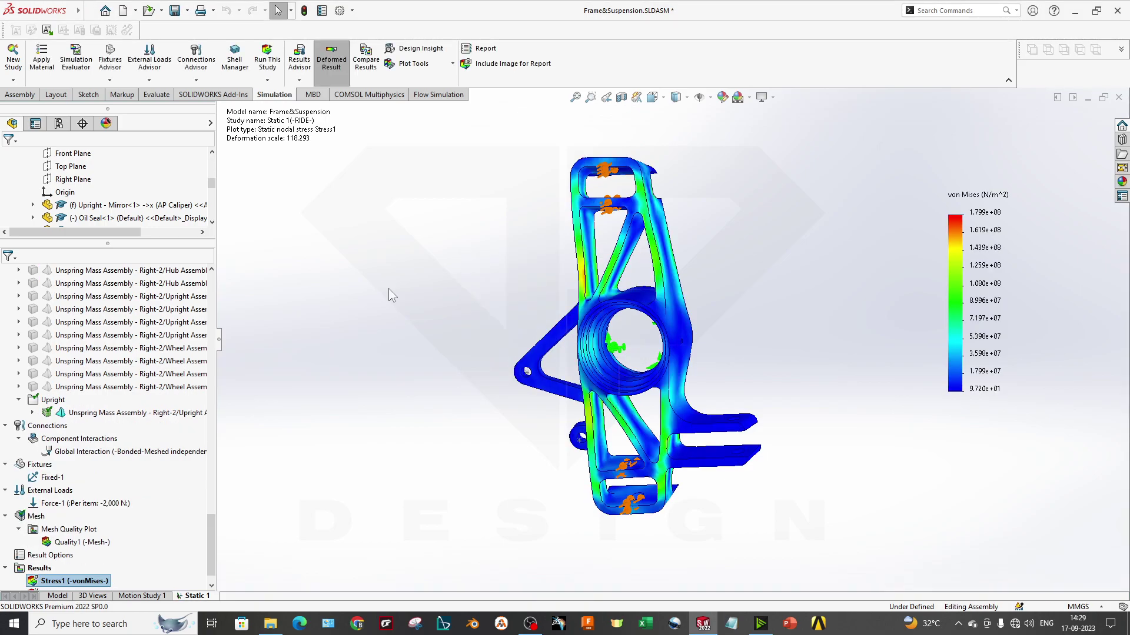
{"action": "middle_click_drag", "start_coordinate": [879, 384], "coordinate": [739, 306]}
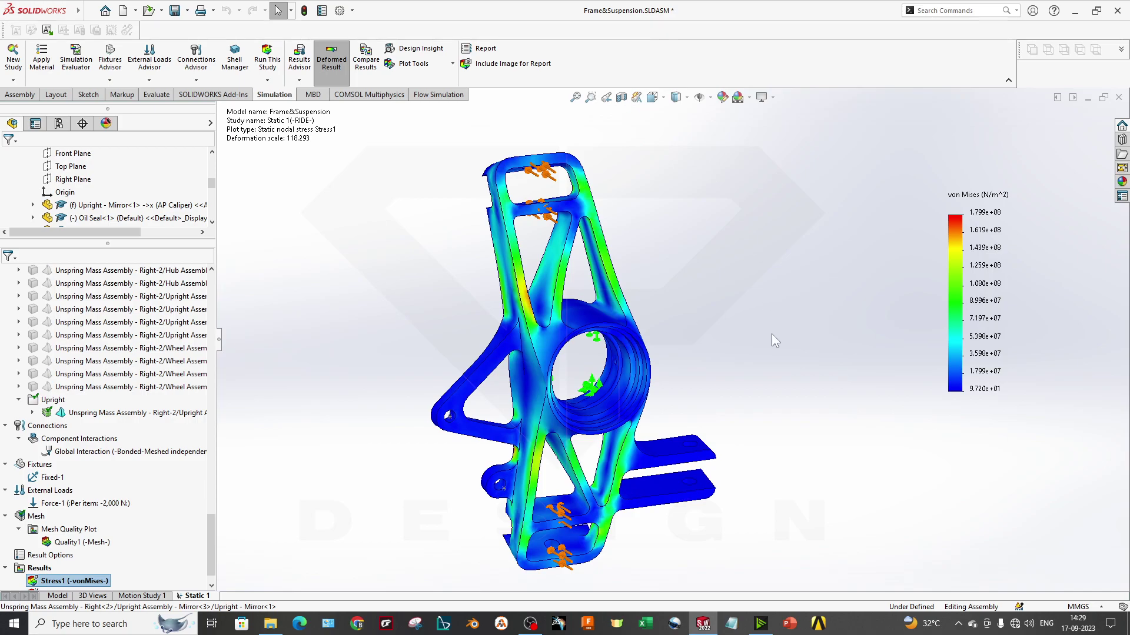
Switch to the 3D views of the assembly and examine the wheel and steering from the inner side
{"action": "left_click", "coordinate": [94, 596]}
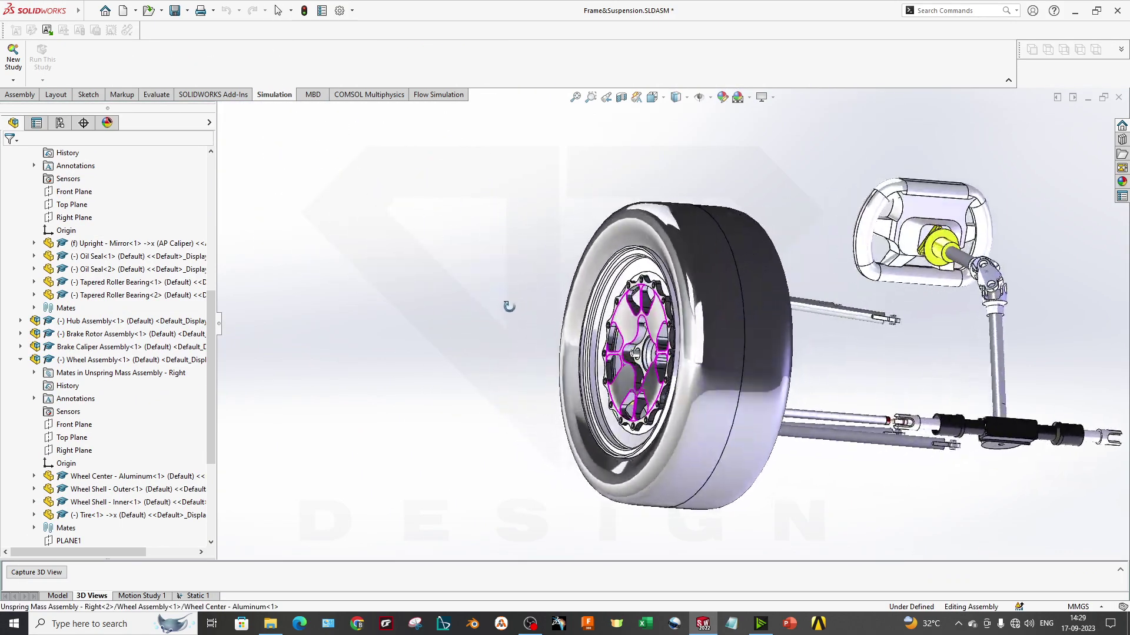
{"action": "middle_click_drag", "start_coordinate": [509, 306], "coordinate": [433, 334]}
{"action": "scroll", "coordinate": [735, 381], "scroll_direction": "up", "scroll_amount": 2}
{"action": "middle_click_drag", "start_coordinate": [736, 382], "coordinate": [730, 348]}
{"action": "scroll", "coordinate": [807, 367], "scroll_direction": "down", "scroll_amount": 2}
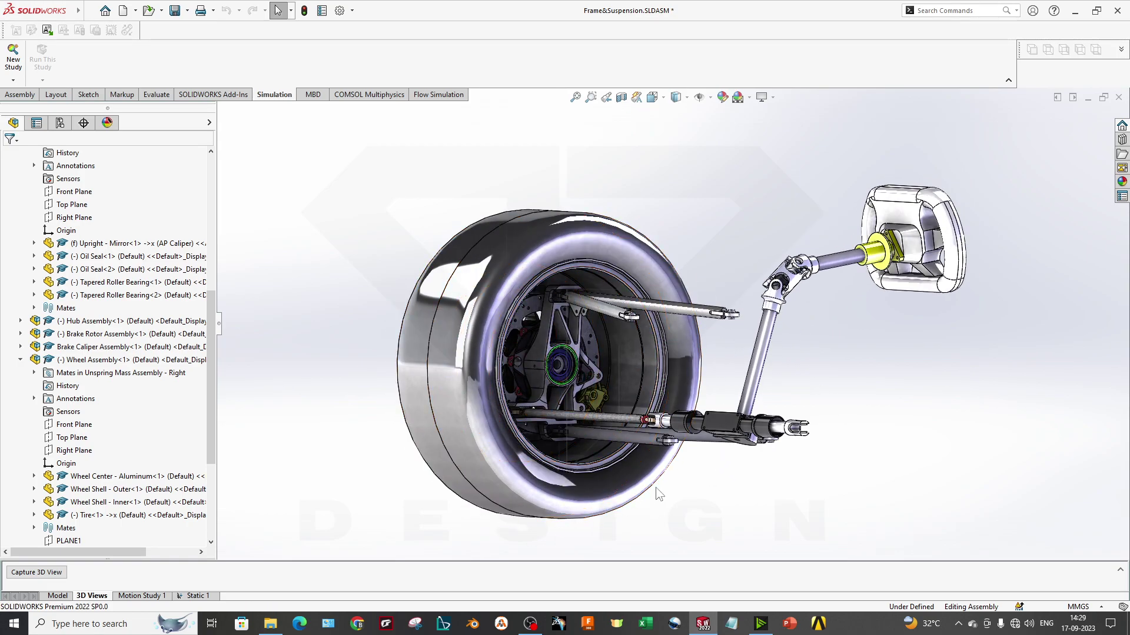
{"action": "middle_click_drag", "start_coordinate": [639, 353], "coordinate": [837, 429]}
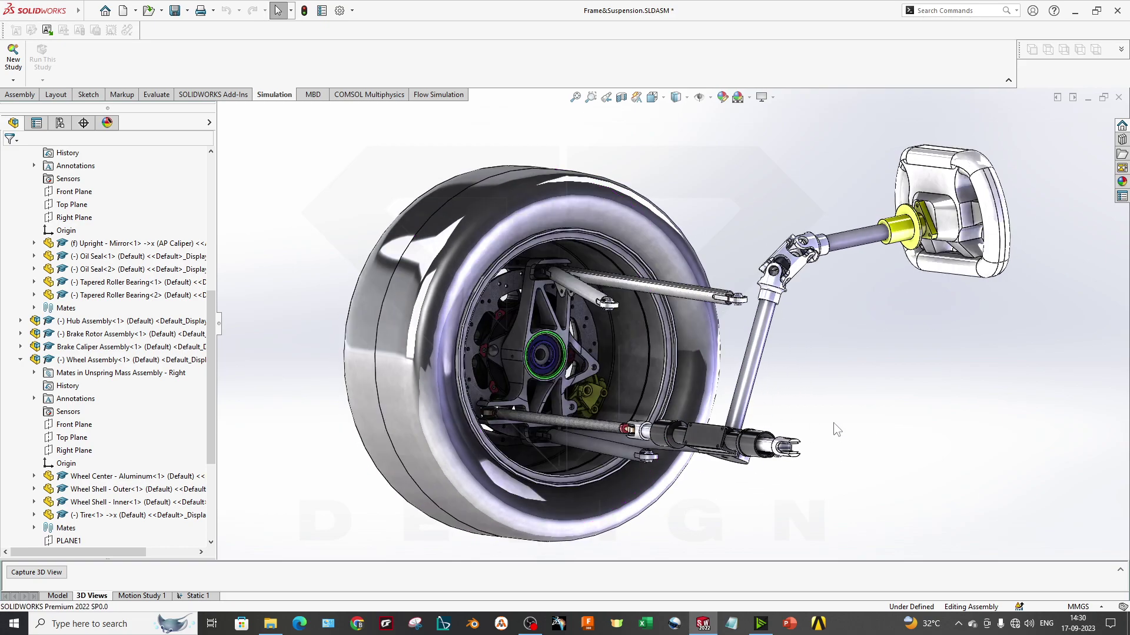
Return to the Static 1 study and view the upright's displacement, stress and strain plots, ending on von Mises stress
{"action": "left_click", "coordinate": [198, 596]}
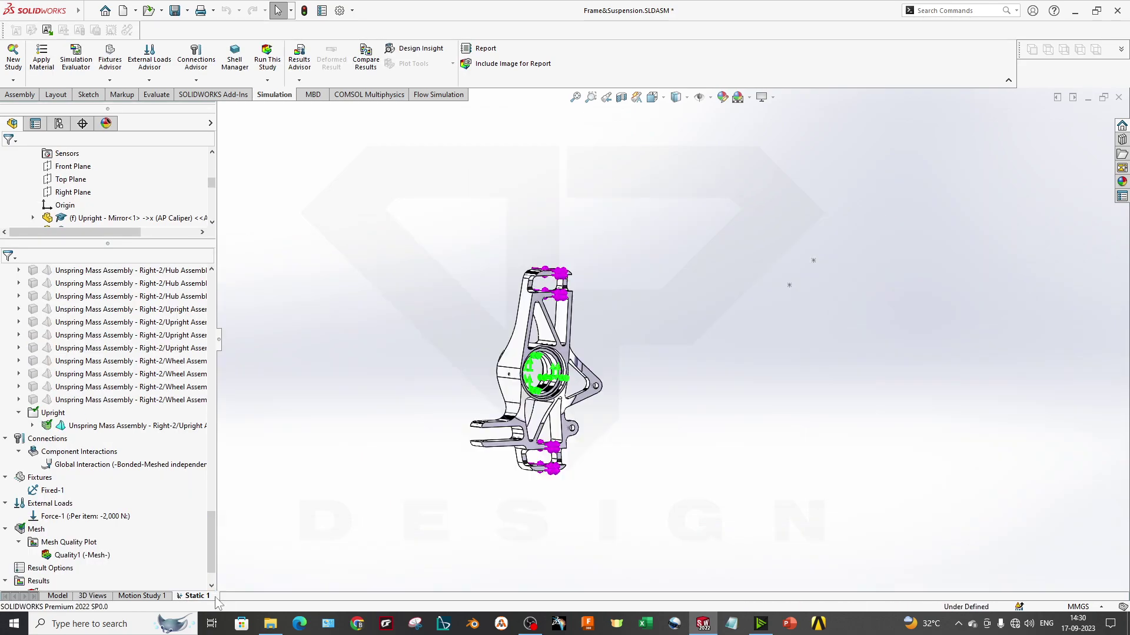
{"action": "scroll", "coordinate": [97, 557], "scroll_direction": "down", "scroll_amount": 1}
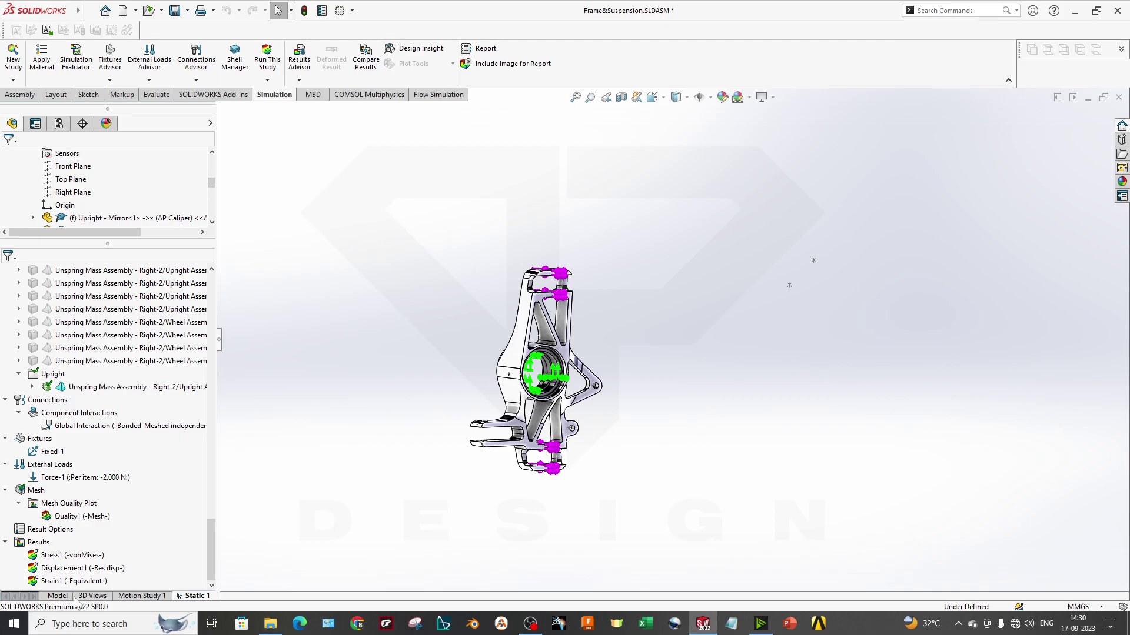
{"action": "double_click", "coordinate": [82, 568]}
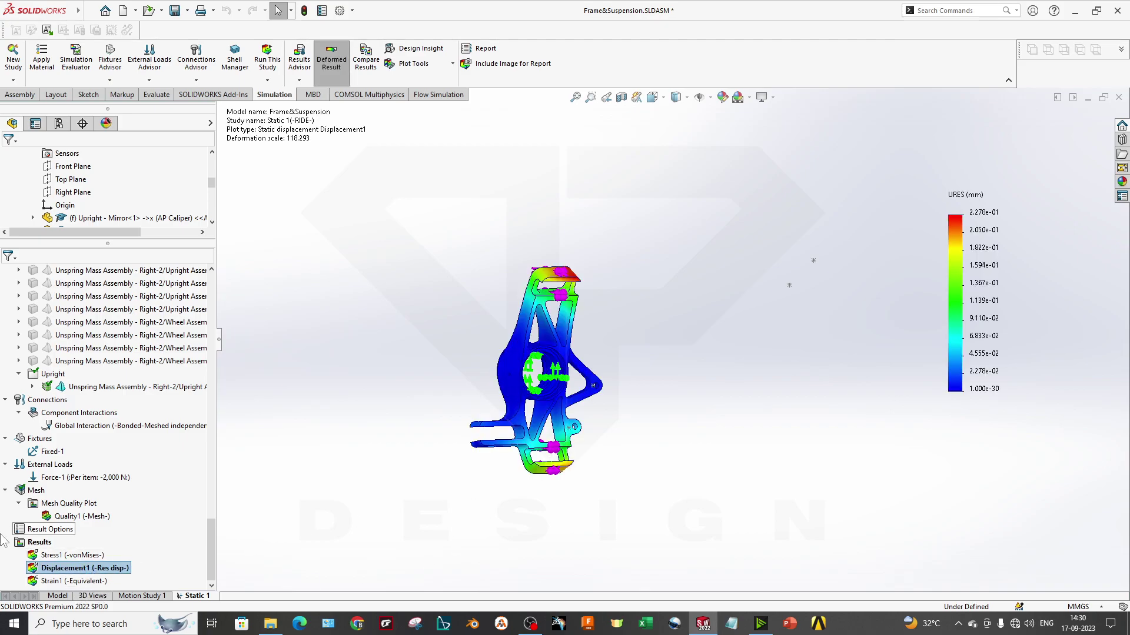
{"action": "double_click", "coordinate": [58, 556]}
{"action": "double_click", "coordinate": [79, 581]}
{"action": "double_click", "coordinate": [68, 555]}
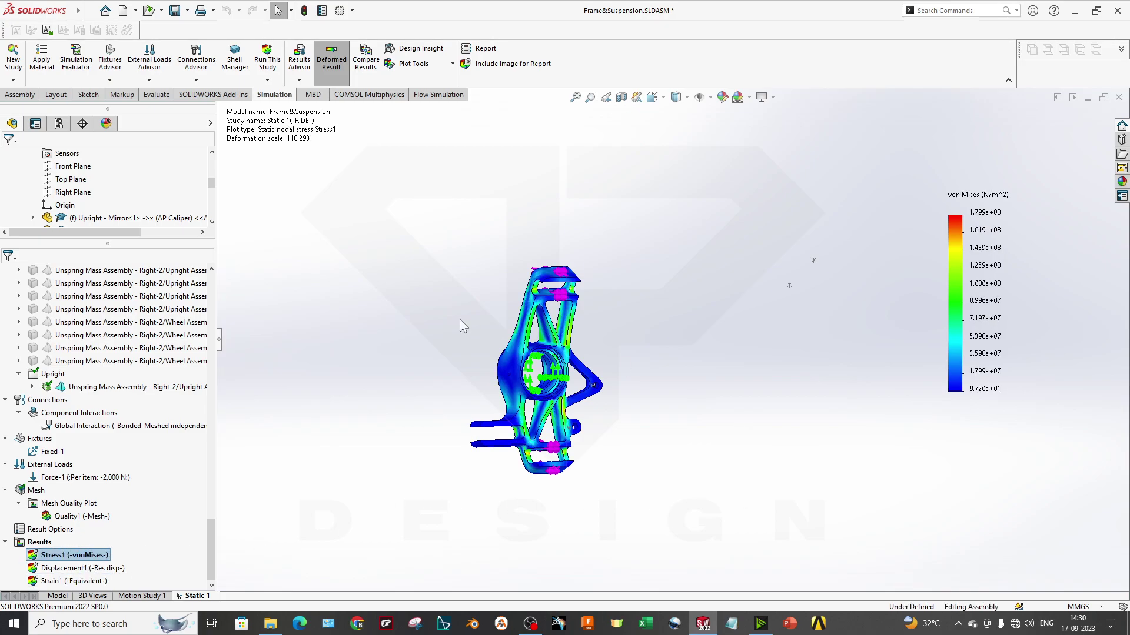
Set the deformed shape of the von Mises stress plot to a deformation scale of 1
{"action": "scroll", "coordinate": [461, 322], "scroll_direction": "down", "scroll_amount": 3}
{"action": "left_click_drag", "start_coordinate": [995, 273], "coordinate": [990, 272]}
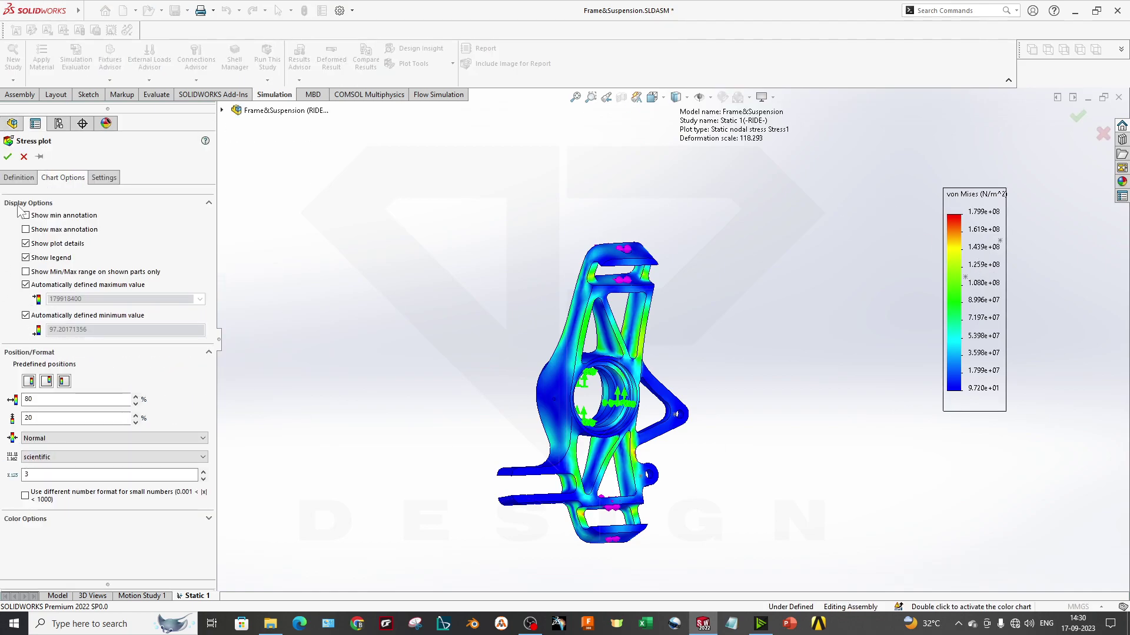
{"action": "left_click", "coordinate": [21, 180]}
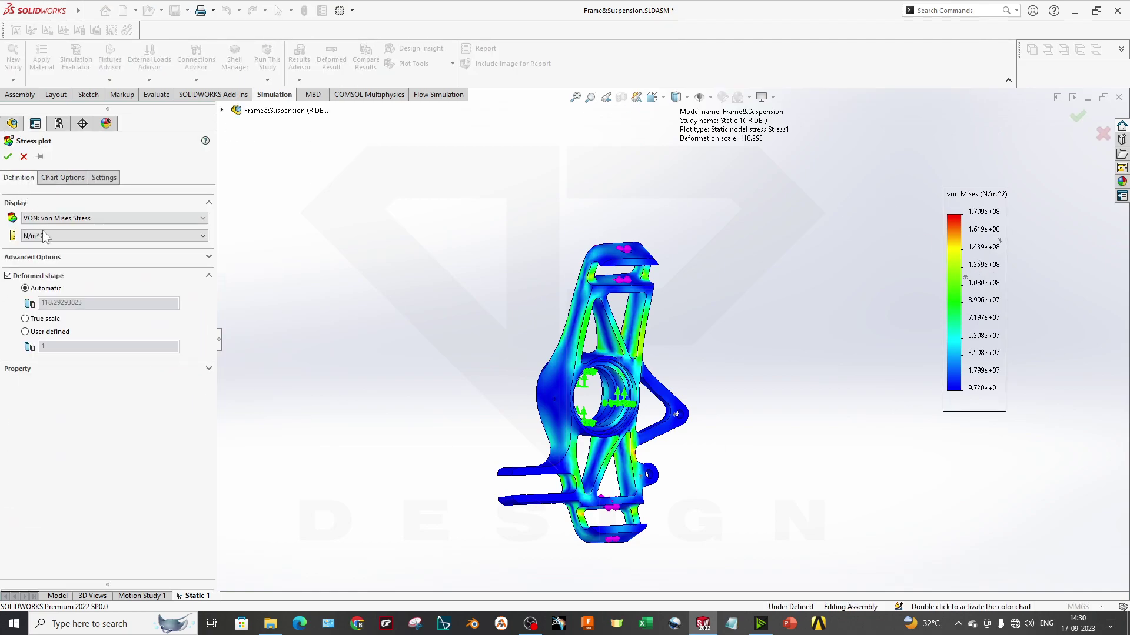
{"action": "left_click", "coordinate": [7, 156]}
{"action": "scroll", "coordinate": [673, 400], "scroll_direction": "down", "scroll_amount": 2}
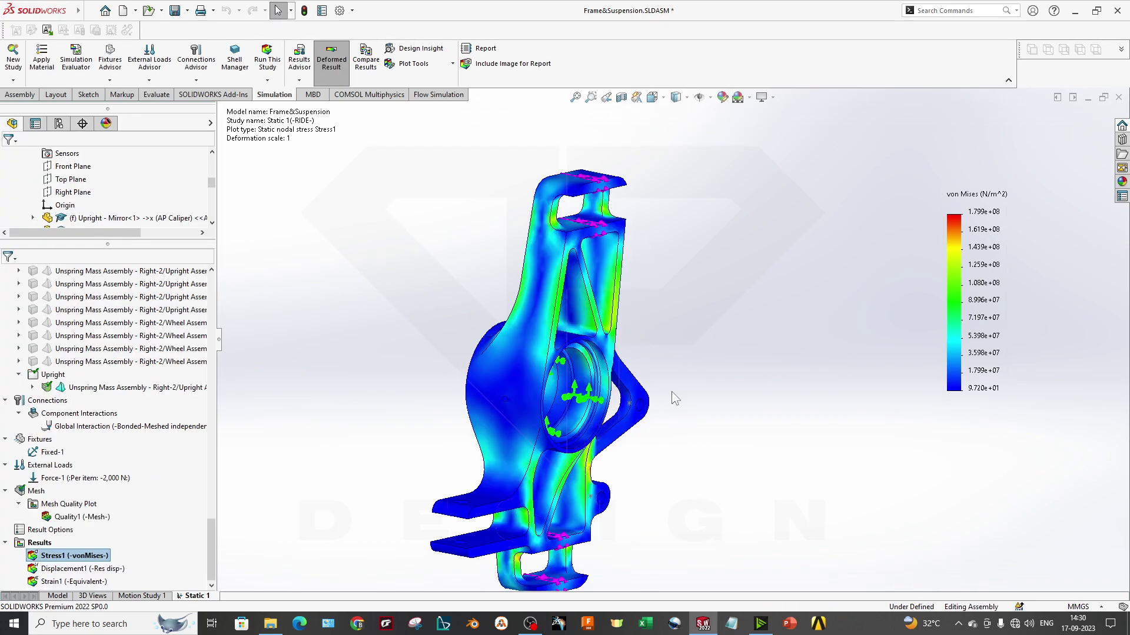
{"action": "middle_click_drag", "start_coordinate": [673, 401], "coordinate": [650, 420]}
Return to the full assembly model and start Simulation Display, dismissing its introduction
{"action": "left_click", "coordinate": [57, 597]}
{"action": "scroll", "coordinate": [557, 237], "scroll_direction": "up", "scroll_amount": 4}
{"action": "middle_click_drag", "start_coordinate": [557, 237], "coordinate": [649, 248]}
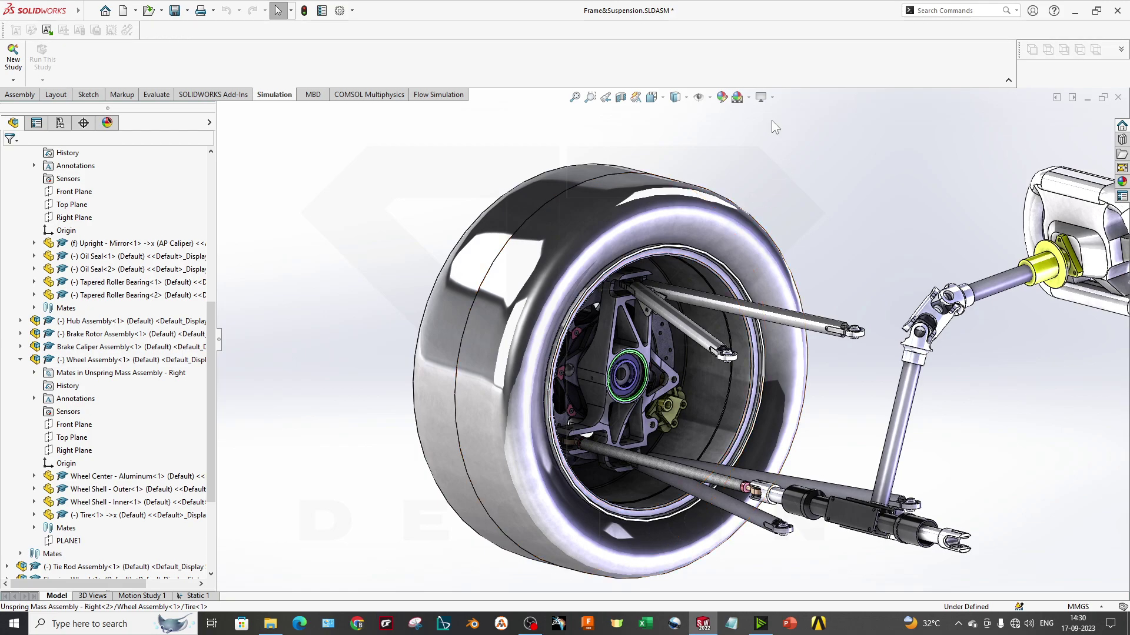
{"action": "left_click", "coordinate": [771, 97]}
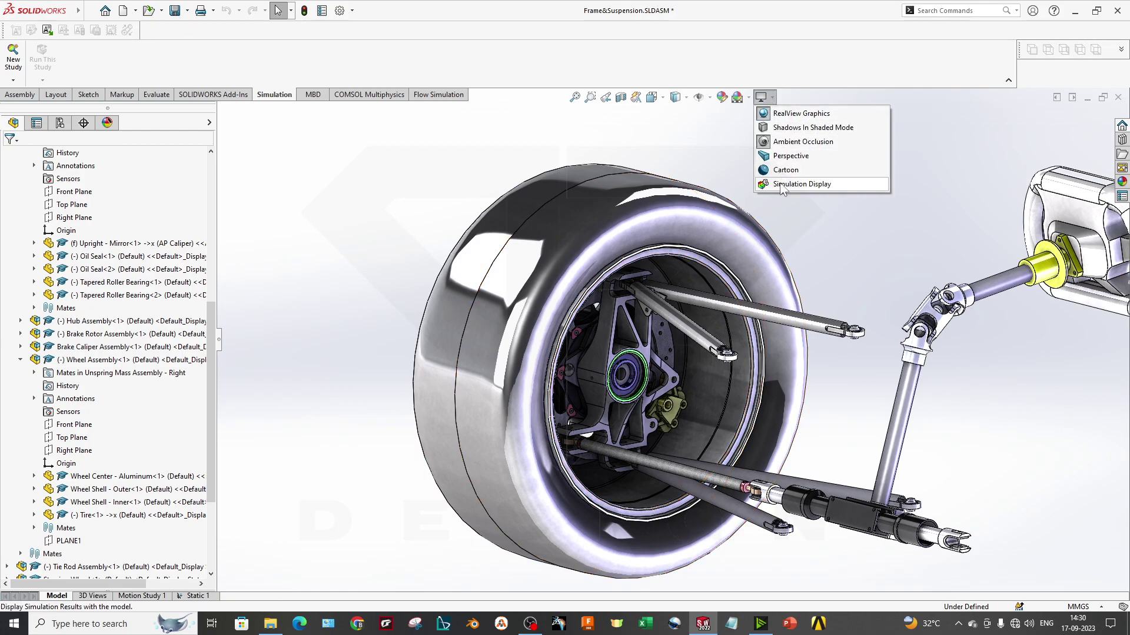
{"action": "left_click", "coordinate": [801, 185]}
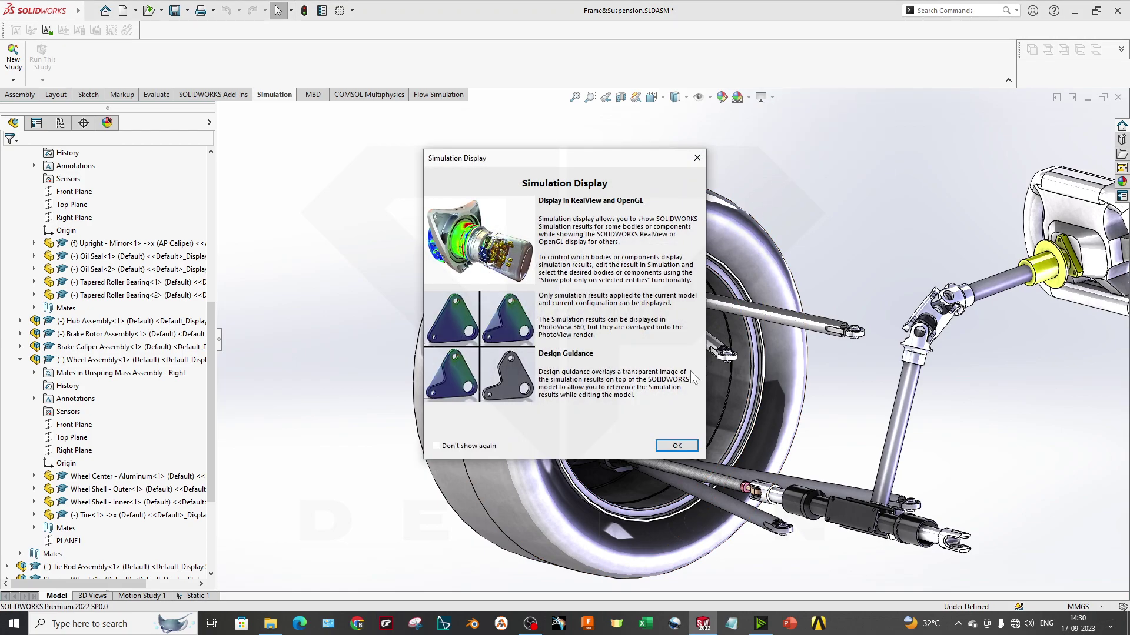
{"action": "left_click_drag", "start_coordinate": [510, 160], "coordinate": [305, 188]}
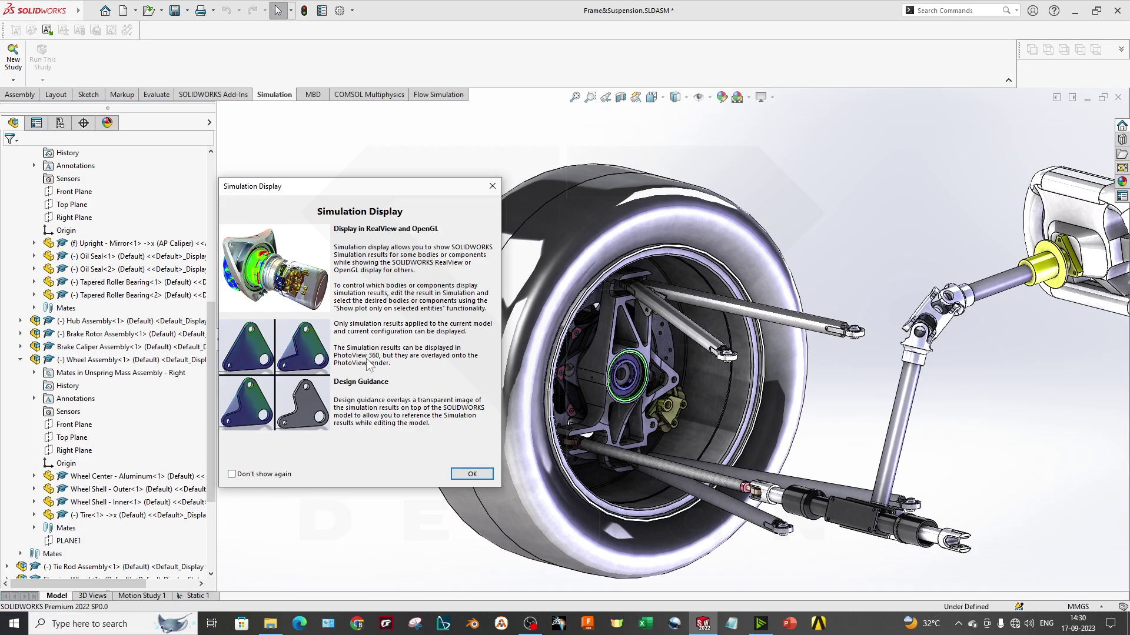
{"action": "left_click", "coordinate": [472, 475]}
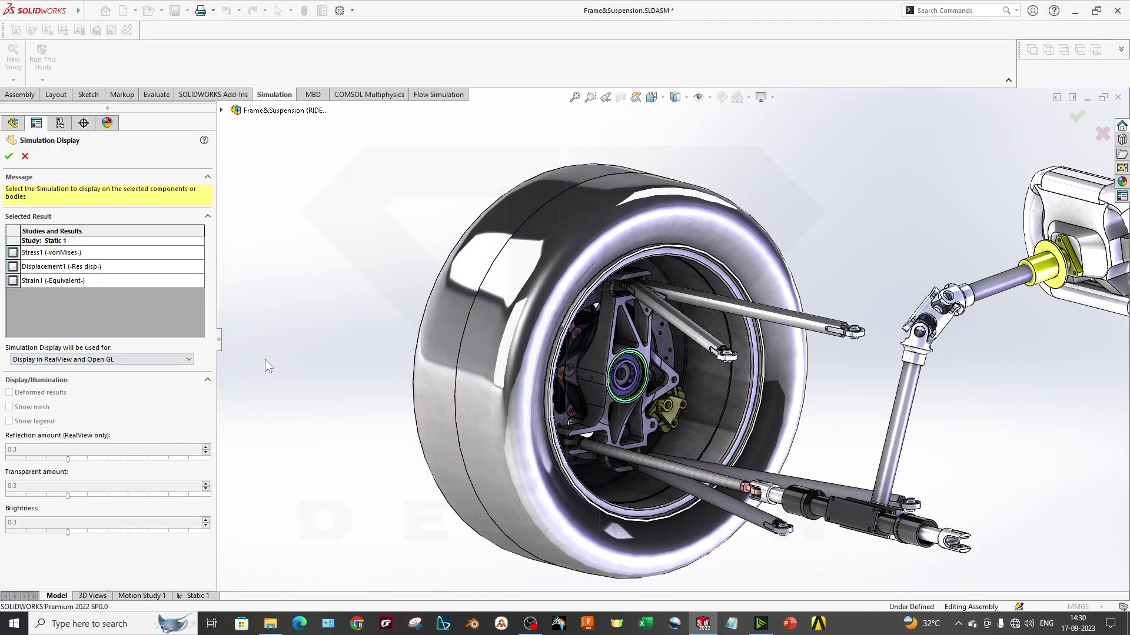
Overlay the Displacement1 result on the upright in the assembly and accept the simulation display
{"action": "scroll", "coordinate": [658, 350], "scroll_direction": "down", "scroll_amount": 4}
{"action": "scroll", "coordinate": [622, 425], "scroll_direction": "up", "scroll_amount": 2}
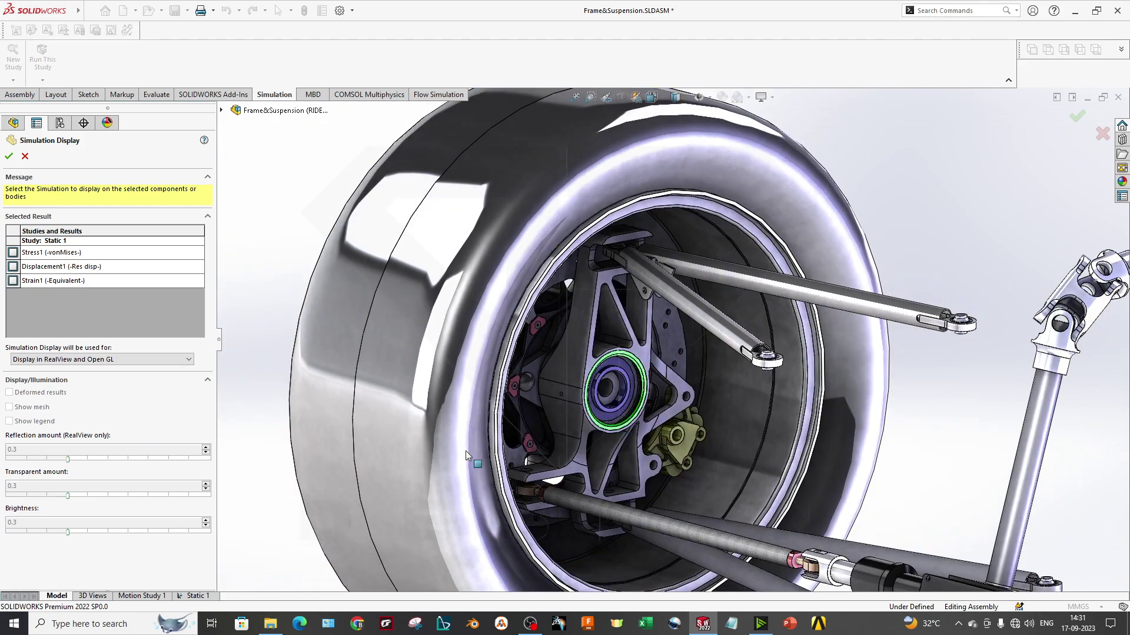
{"action": "left_click", "coordinate": [14, 253]}
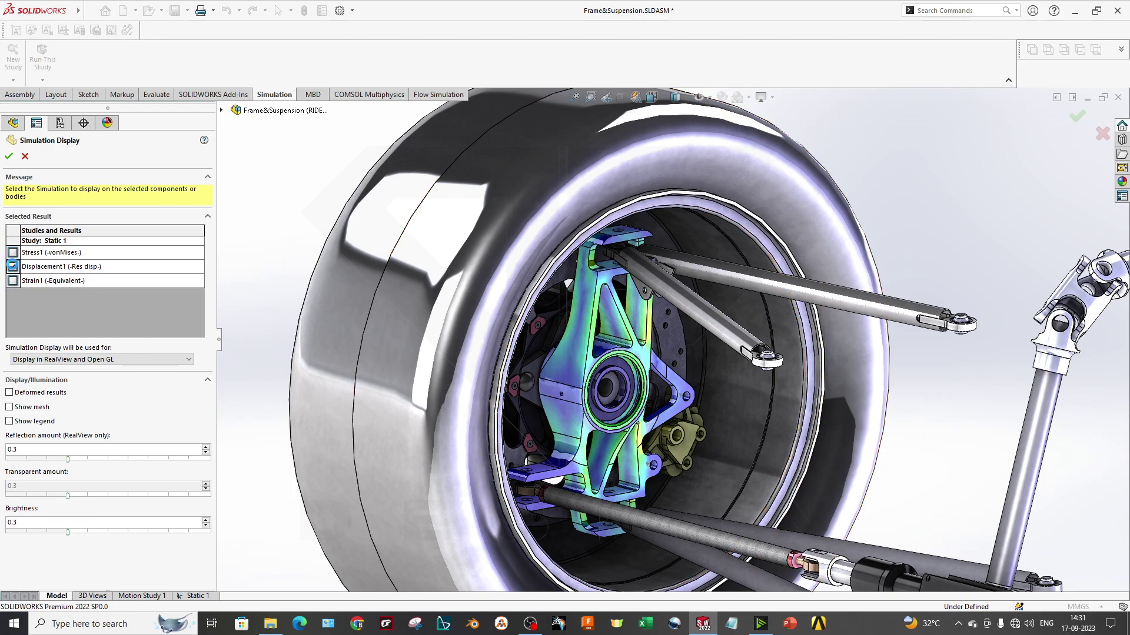
{"action": "middle_click_drag", "start_coordinate": [696, 488], "coordinate": [691, 464]}
{"action": "scroll", "coordinate": [650, 356], "scroll_direction": "up", "scroll_amount": 2}
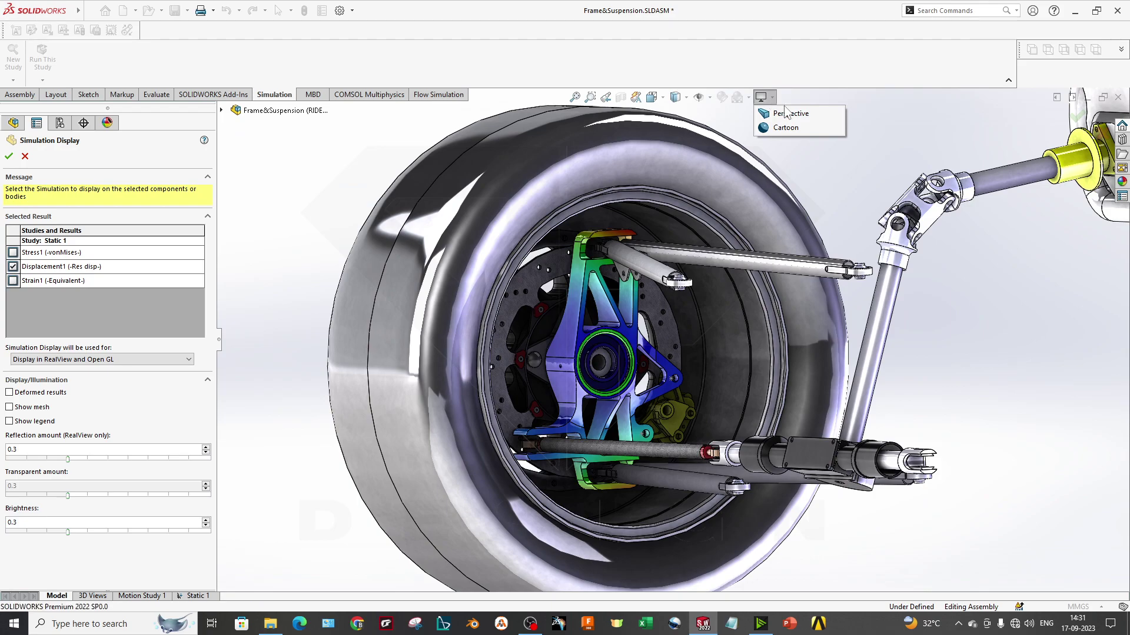
{"action": "left_click", "coordinate": [9, 154]}
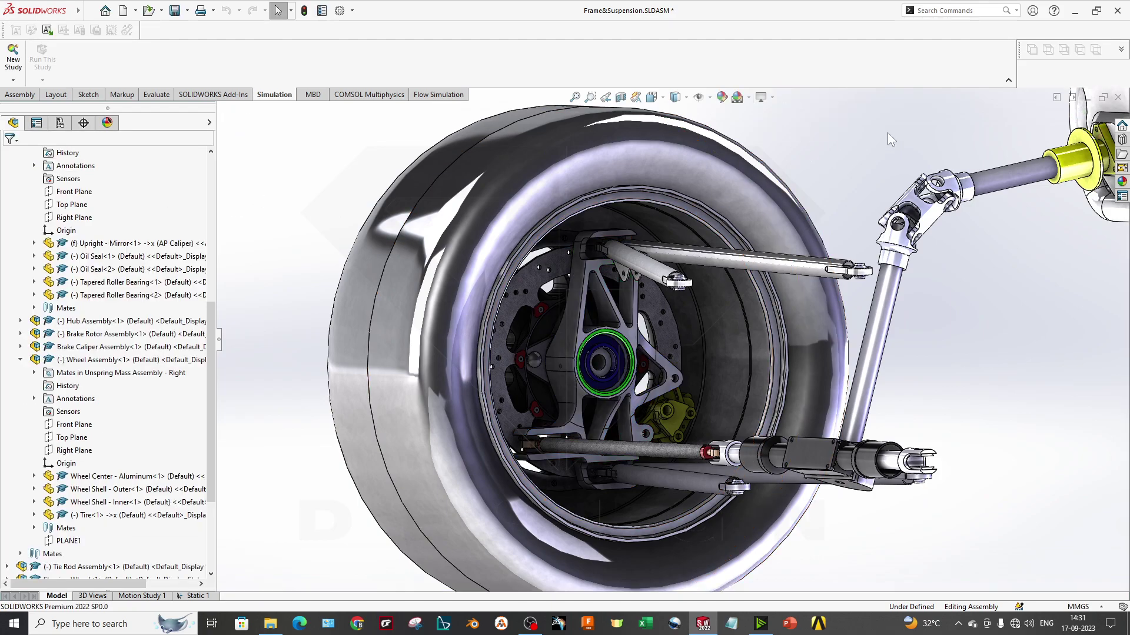
Turn off RealView Graphics for the assembly view
{"action": "left_click", "coordinate": [772, 98]}
{"action": "left_click", "coordinate": [799, 113]}
{"action": "left_click", "coordinate": [895, 259]}
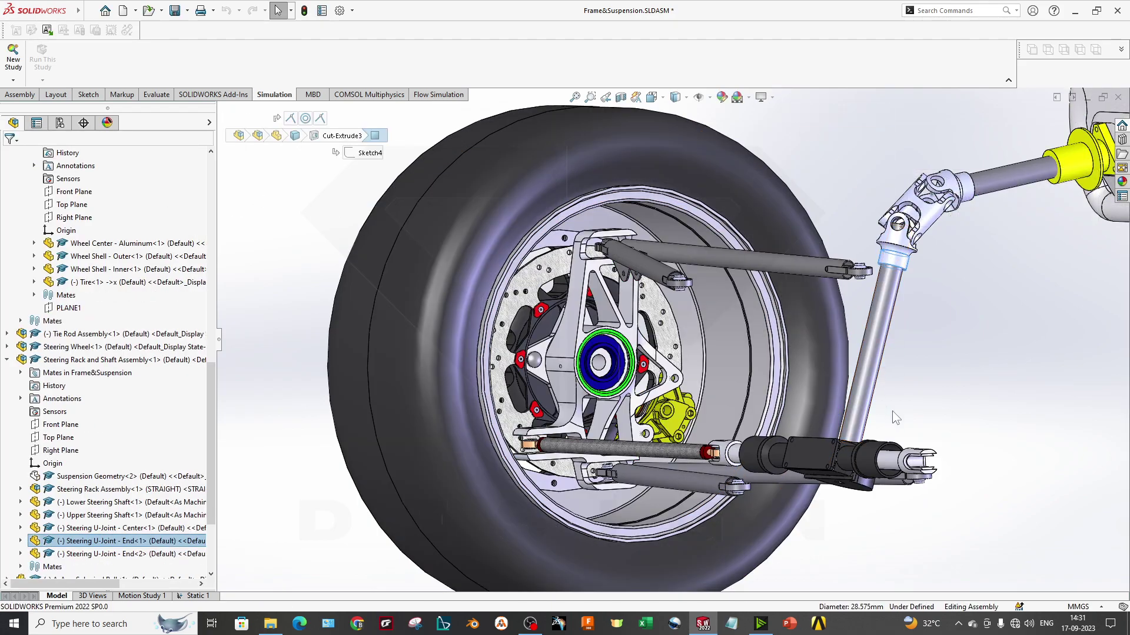
Use Simulation Display to overlay the Stress1 von Mises result on the upright in the assembly
{"action": "scroll", "coordinate": [678, 334], "scroll_direction": "up", "scroll_amount": 1}
{"action": "middle_click_drag", "start_coordinate": [677, 338], "coordinate": [693, 369]}
{"action": "left_click", "coordinate": [772, 97]}
{"action": "left_click", "coordinate": [782, 184]}
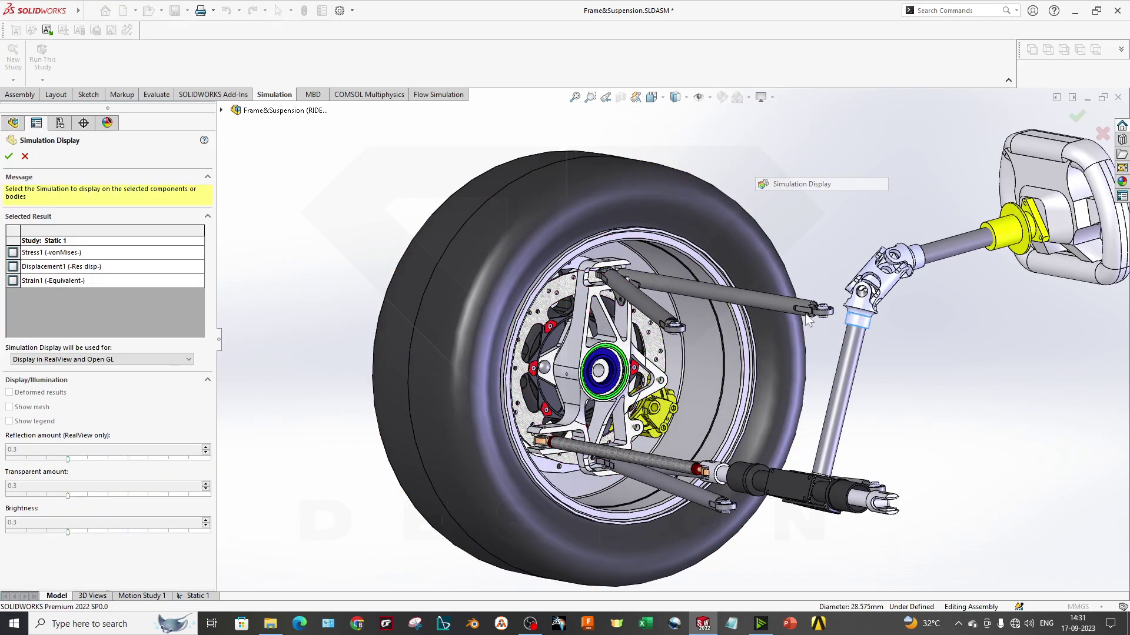
{"action": "left_click", "coordinate": [13, 253]}
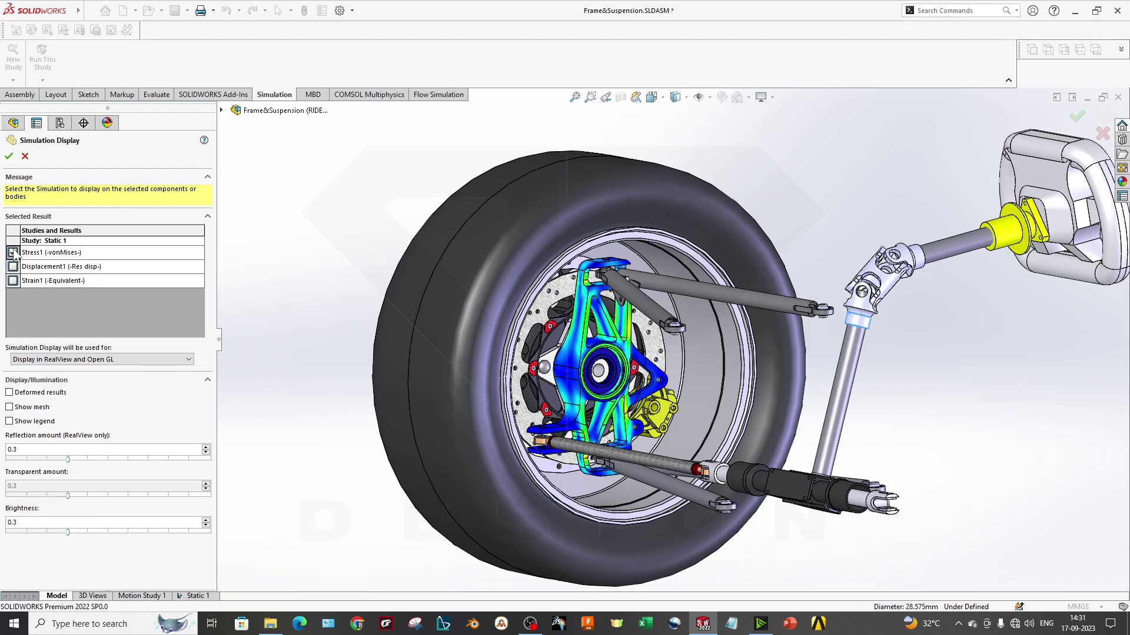
Examine the stress overlay on the upright within the wheel and steering assembly from several angles and distances
{"action": "scroll", "coordinate": [610, 313], "scroll_direction": "down", "scroll_amount": 4}
{"action": "scroll", "coordinate": [639, 375], "scroll_direction": "up", "scroll_amount": 6}
{"action": "middle_click_drag", "start_coordinate": [648, 379], "coordinate": [724, 423]}
{"action": "scroll", "coordinate": [723, 424], "scroll_direction": "up", "scroll_amount": 1}
{"action": "scroll", "coordinate": [844, 386], "scroll_direction": "down", "scroll_amount": 2}
{"action": "middle_click_drag", "start_coordinate": [844, 385], "coordinate": [733, 455]}
{"action": "scroll", "coordinate": [732, 455], "scroll_direction": "up", "scroll_amount": 4}
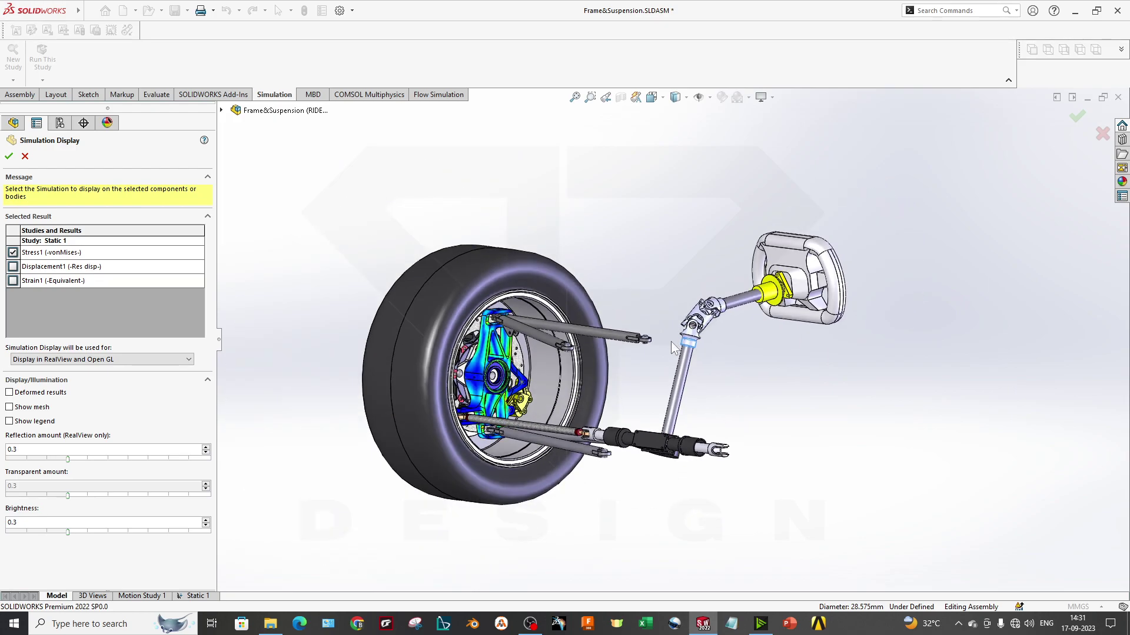
{"action": "scroll", "coordinate": [651, 354], "scroll_direction": "down", "scroll_amount": 3}
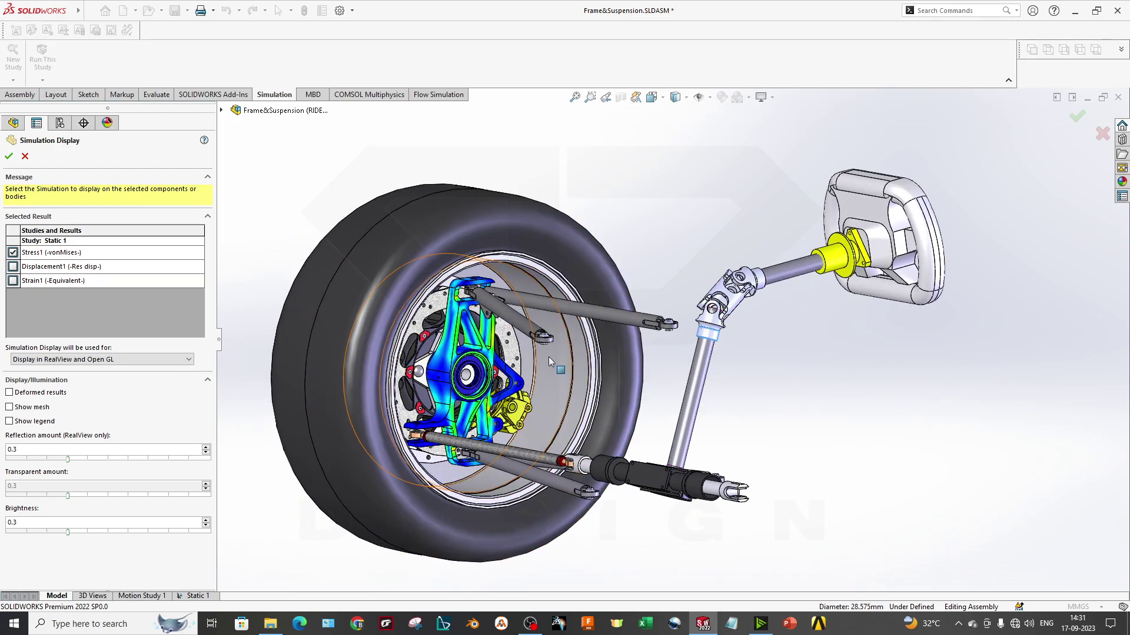
{"action": "scroll", "coordinate": [548, 356], "scroll_direction": "down", "scroll_amount": 3}
{"action": "scroll", "coordinate": [592, 336], "scroll_direction": "up", "scroll_amount": 4}
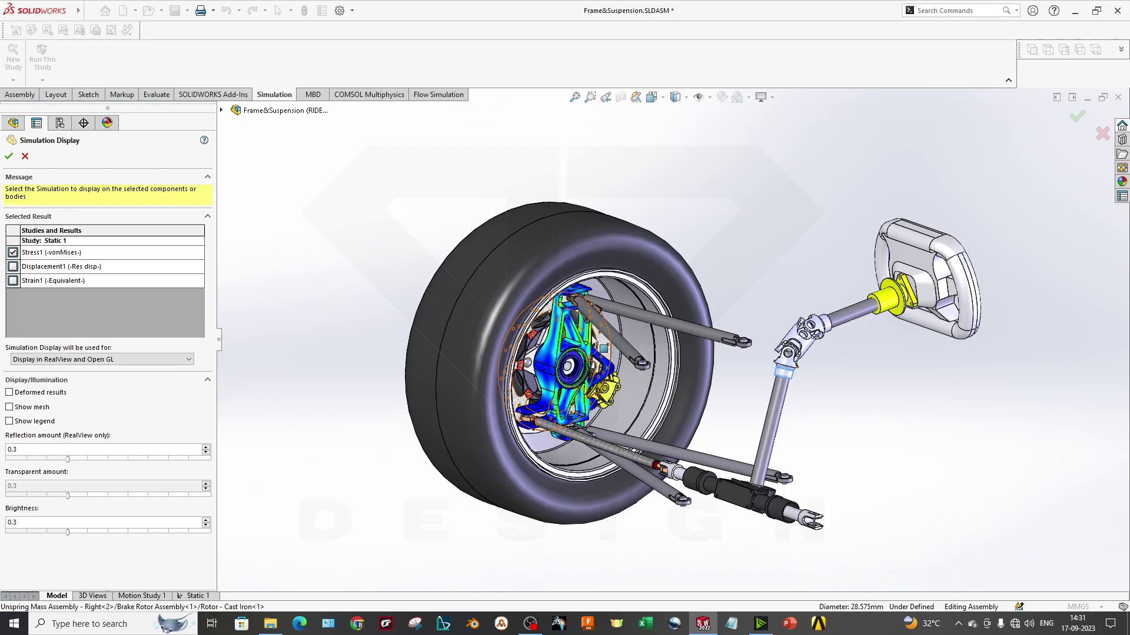
Preview the upright's stress overlay in its deformed shape, and return it to the undeformed shape
{"action": "scroll", "coordinate": [591, 354], "scroll_direction": "down", "scroll_amount": 2}
{"action": "scroll", "coordinate": [709, 393], "scroll_direction": "up", "scroll_amount": 1}
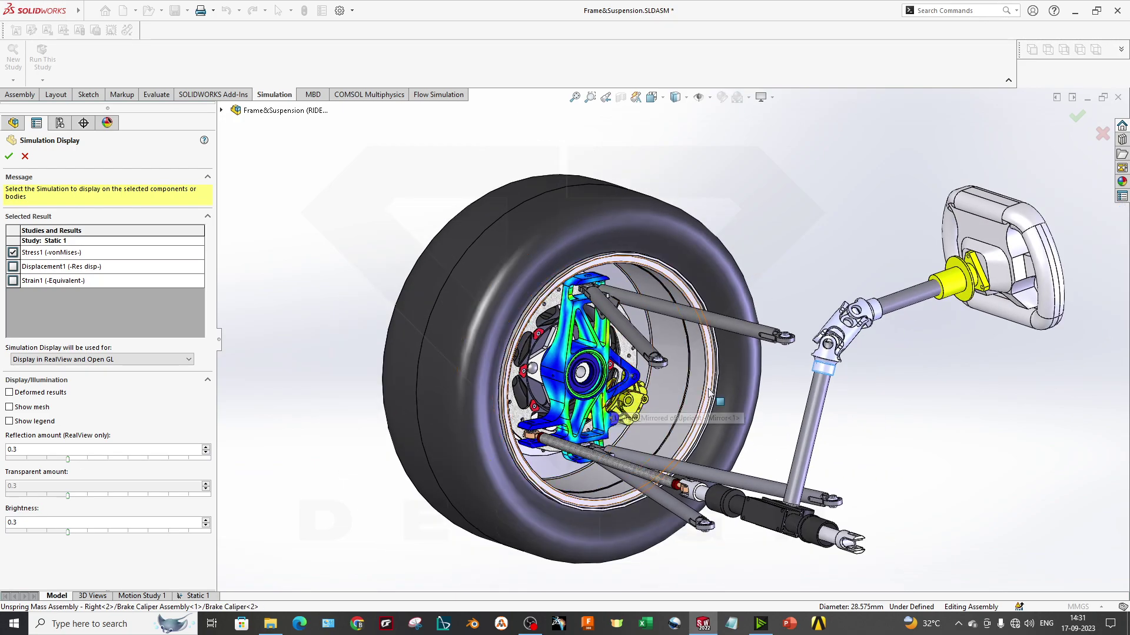
{"action": "middle_click_drag", "start_coordinate": [709, 393], "coordinate": [719, 375]}
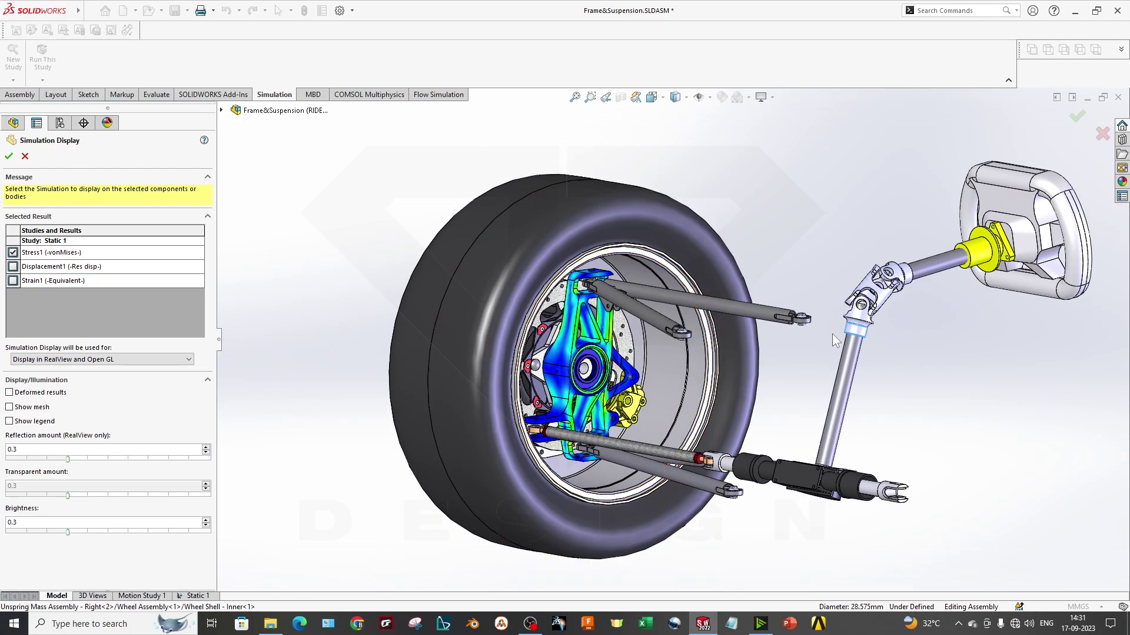
{"action": "mouse_move", "coordinate": [831, 334]}
{"action": "middle_mouse_down"}
{"action": "mouse_move", "coordinate": [847, 323]}
{"action": "mouse_move", "coordinate": [826, 338]}
{"action": "middle_mouse_up"}
{"action": "scroll", "coordinate": [805, 330], "scroll_direction": "up", "scroll_amount": 2}
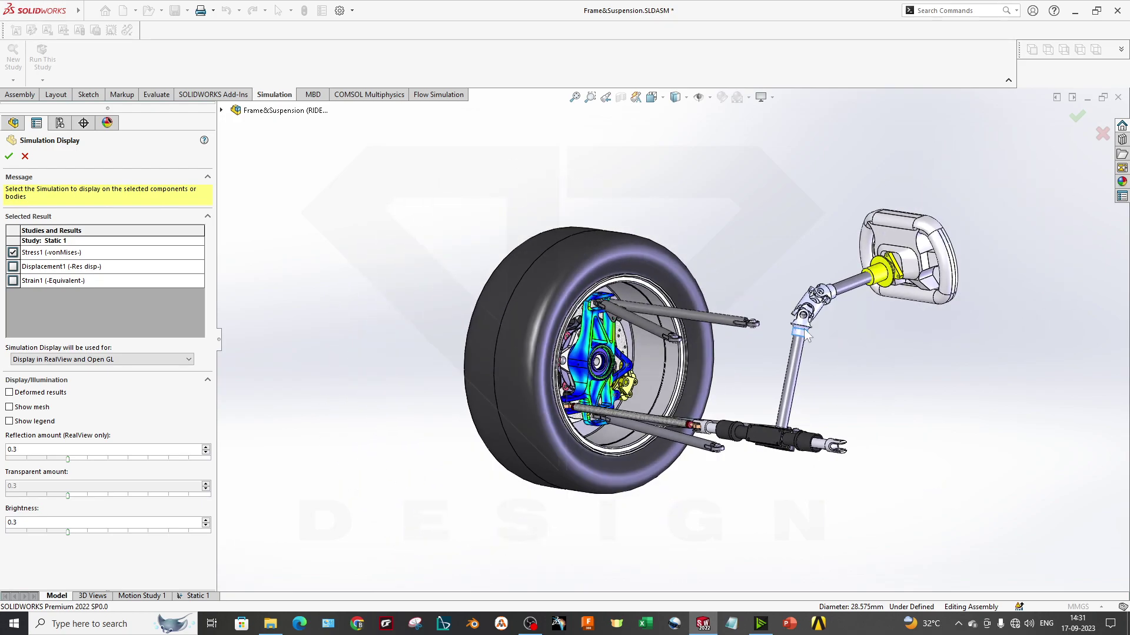
{"action": "scroll", "coordinate": [797, 353], "scroll_direction": "down", "scroll_amount": 3}
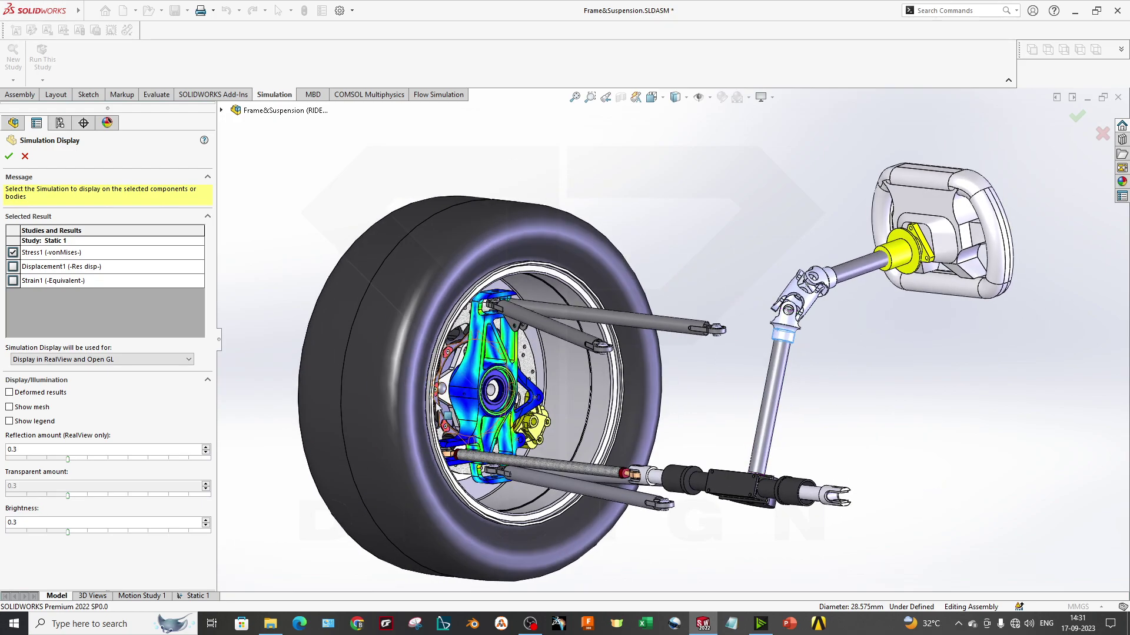
{"action": "left_click", "coordinate": [40, 393]}
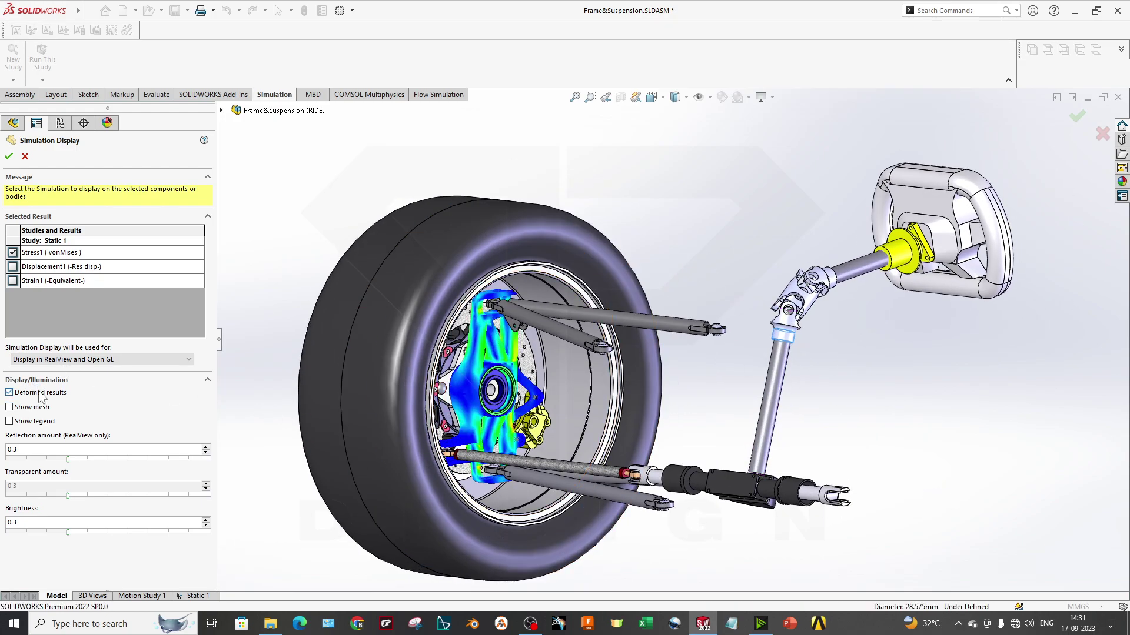
{"action": "left_click", "coordinate": [40, 393]}
Show the mesh and the von Mises legend on the upright's stress overlay
{"action": "left_click", "coordinate": [39, 408]}
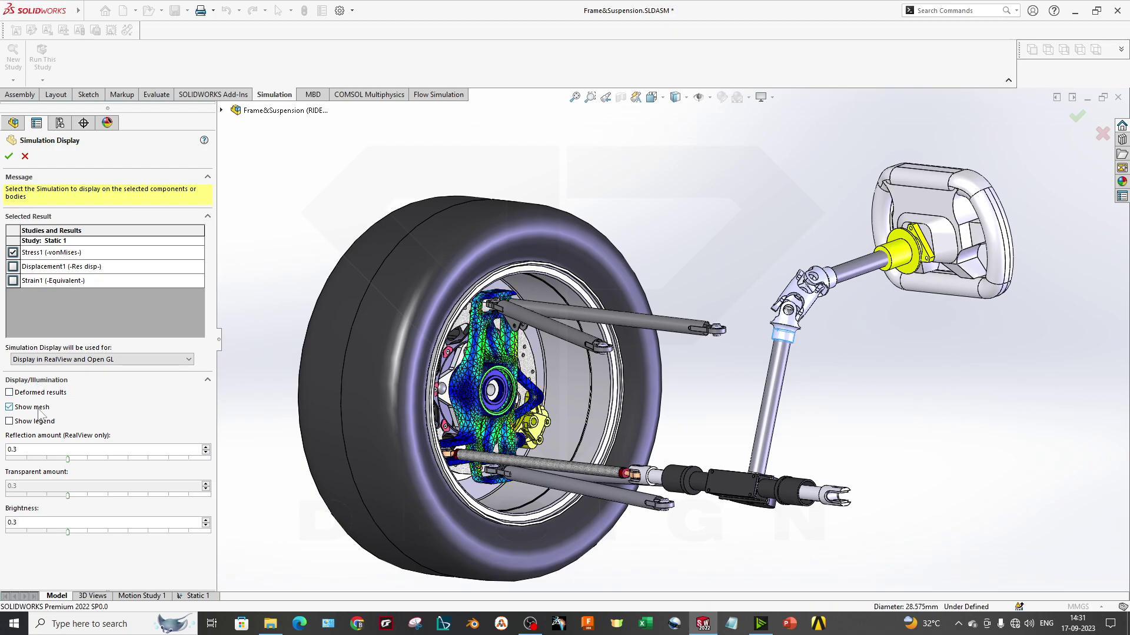
{"action": "scroll", "coordinate": [573, 402], "scroll_direction": "down", "scroll_amount": 6}
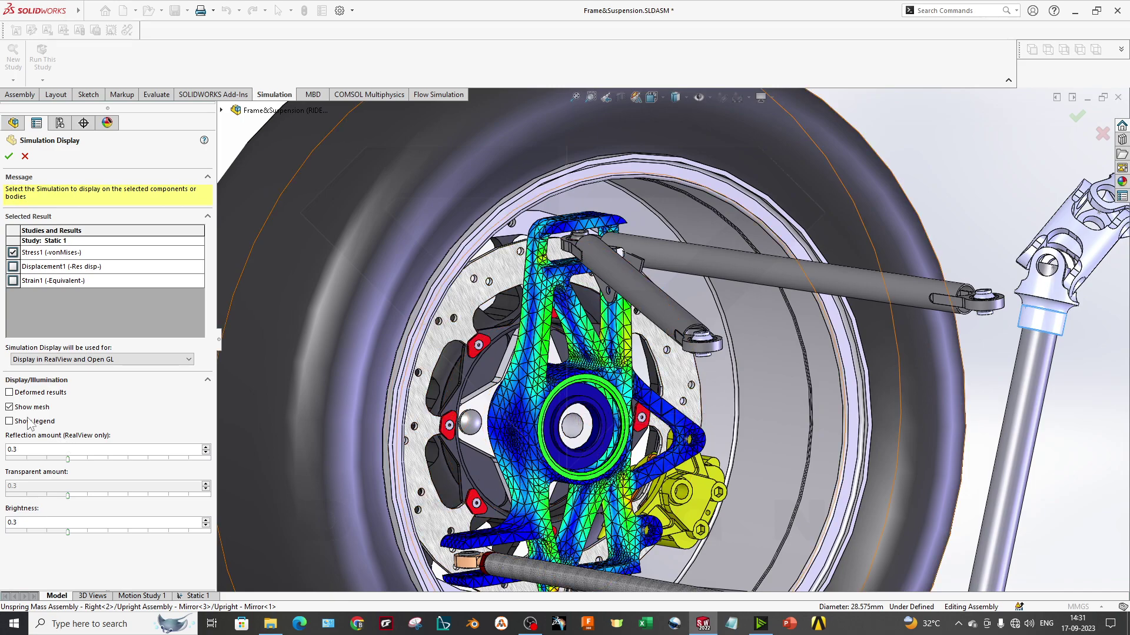
{"action": "left_click", "coordinate": [31, 422]}
{"action": "scroll", "coordinate": [899, 331], "scroll_direction": "up", "scroll_amount": 3}
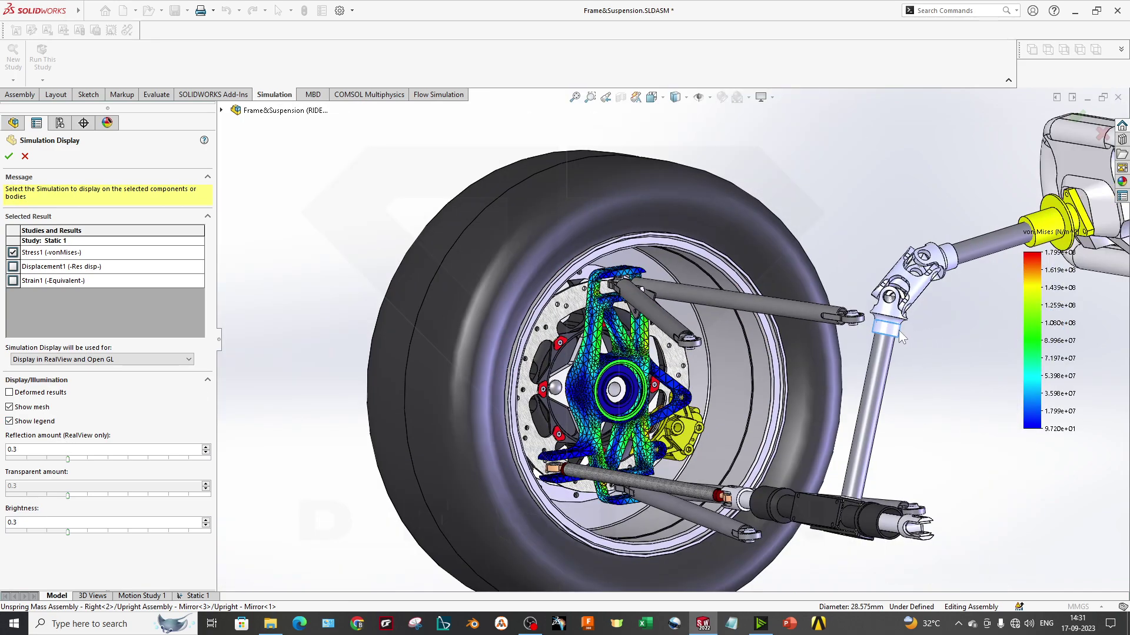
Examine the meshed stress overlay and its legend within the wheel and steering assembly, and cancel the simulation display
{"action": "middle_click_drag", "start_coordinate": [898, 331], "coordinate": [847, 332]}
{"action": "scroll", "coordinate": [908, 331], "scroll_direction": "up", "scroll_amount": 3}
{"action": "scroll", "coordinate": [896, 332], "scroll_direction": "down", "scroll_amount": 2}
{"action": "scroll", "coordinate": [745, 330], "scroll_direction": "up", "scroll_amount": 2}
{"action": "scroll", "coordinate": [493, 265], "scroll_direction": "down", "scroll_amount": 2}
{"action": "middle_click_drag", "start_coordinate": [636, 357], "coordinate": [630, 349]}
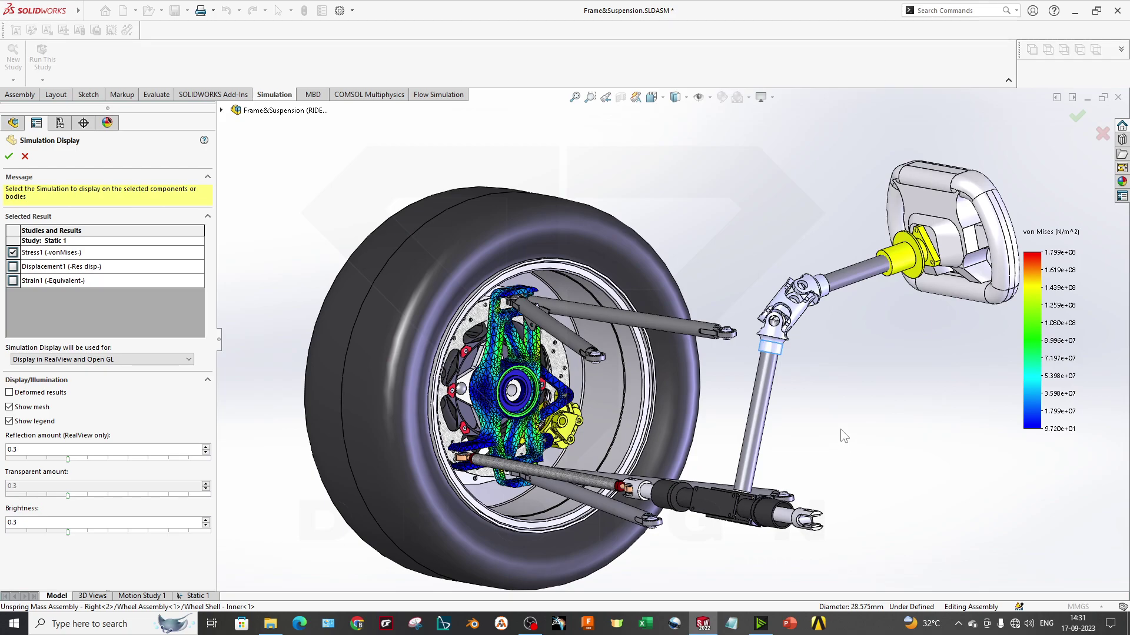
{"action": "left_click", "coordinate": [25, 156]}
{"action": "left_click", "coordinate": [633, 386]}
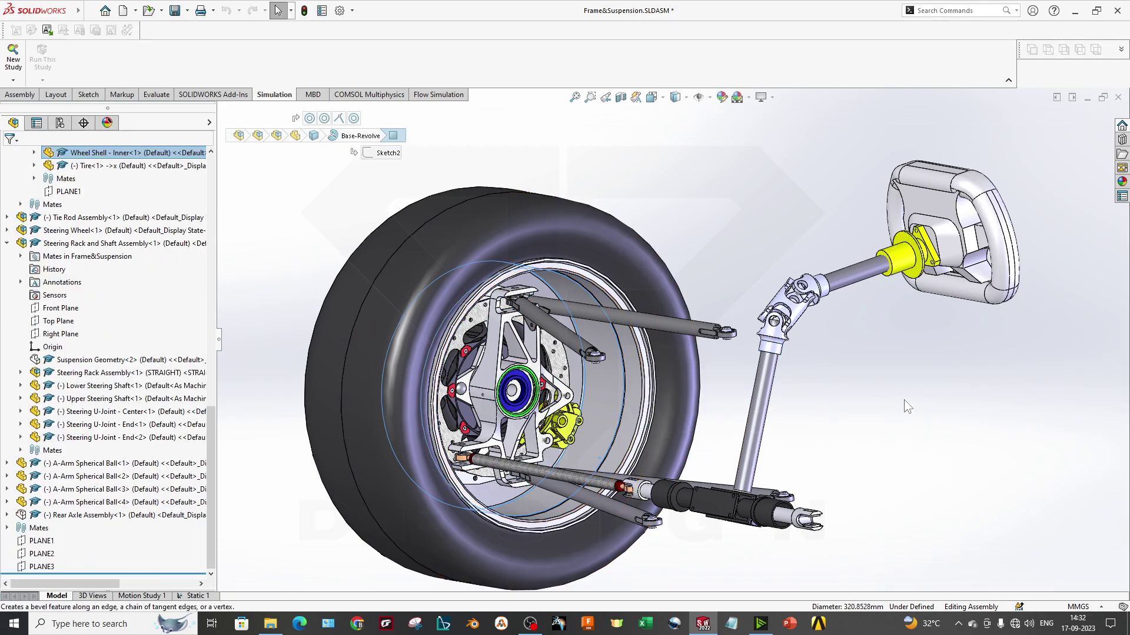
{"action": "left_click", "coordinate": [905, 401]}
Open the Steering U-Joint - Center part on its own, inspect its shape, and return to the assembly
{"action": "scroll", "coordinate": [821, 308], "scroll_direction": "down", "scroll_amount": 8}
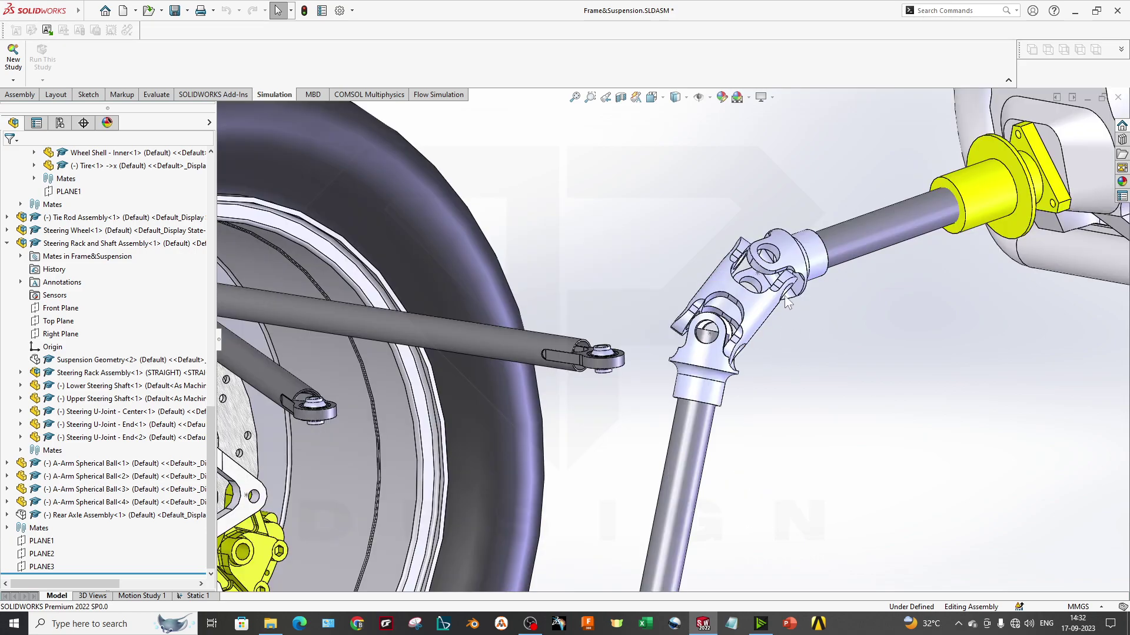
{"action": "right_click", "coordinate": [736, 311]}
{"action": "left_click", "coordinate": [774, 155]}
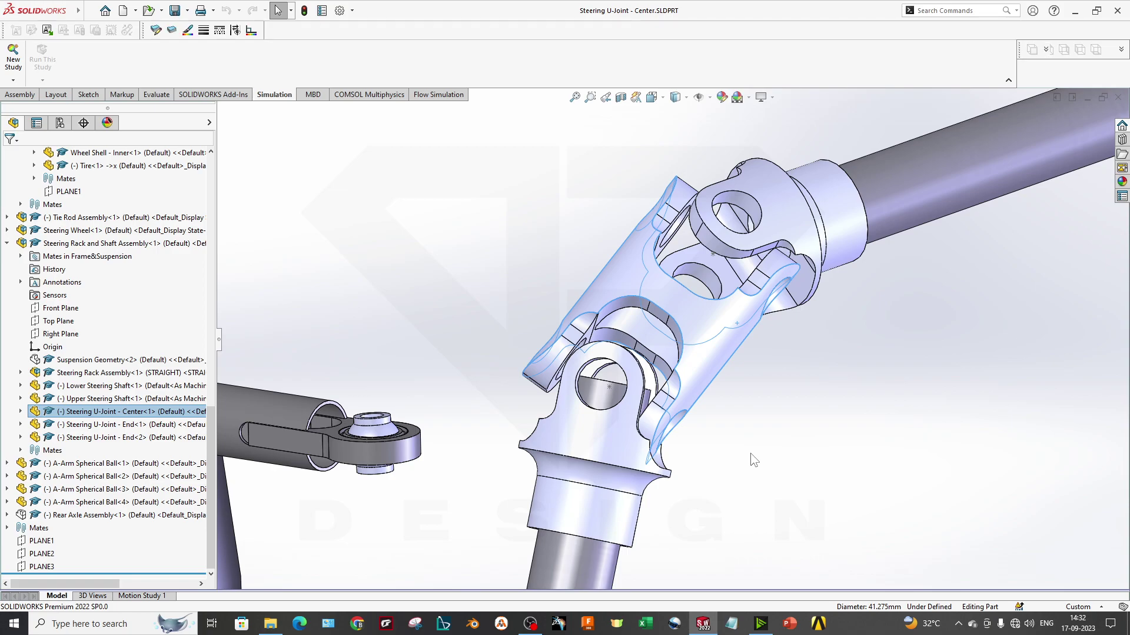
{"action": "middle_click_drag", "start_coordinate": [682, 371], "coordinate": [615, 337]}
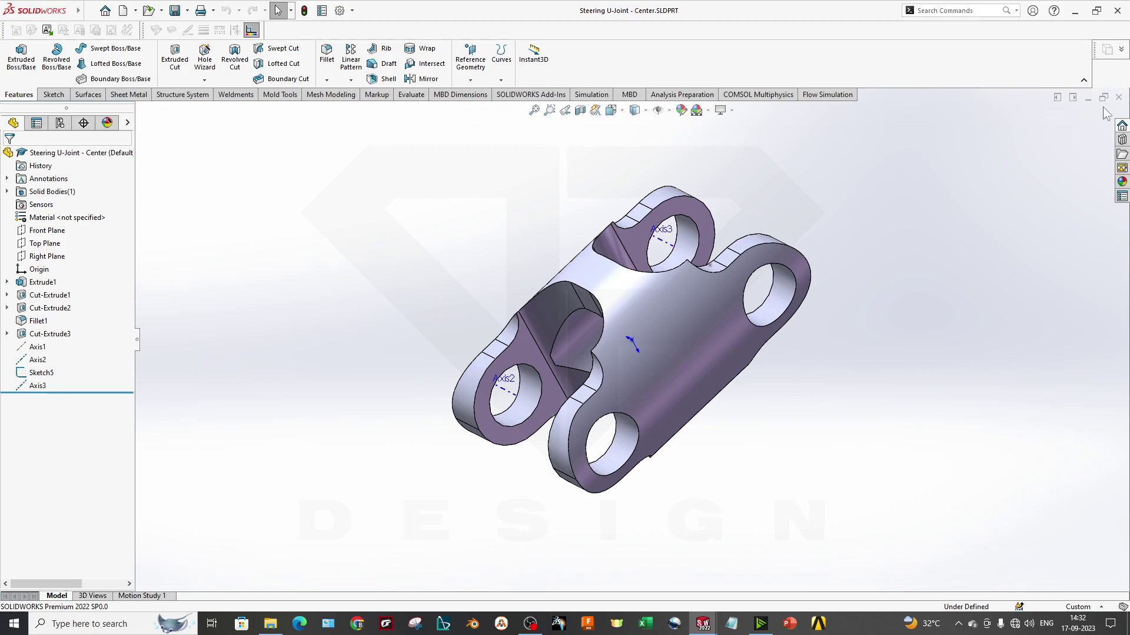
{"action": "left_click", "coordinate": [1118, 97]}
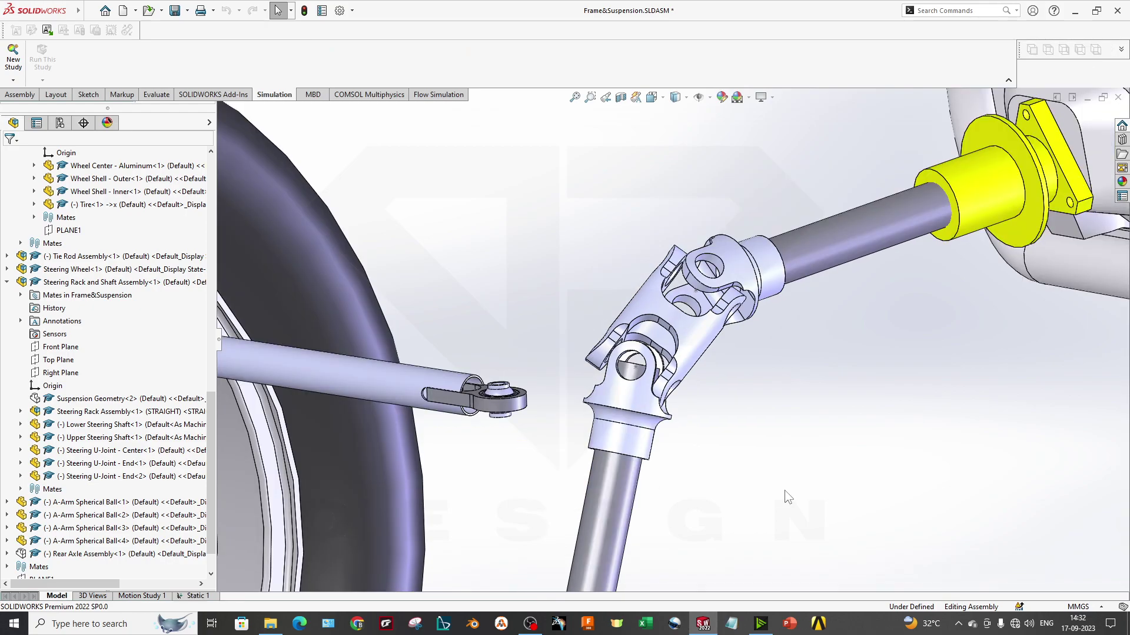
Create a new static study for the Frame&Suspension assembly
{"action": "scroll", "coordinate": [796, 483], "scroll_direction": "up", "scroll_amount": 2}
{"action": "scroll", "coordinate": [795, 468], "scroll_direction": "up", "scroll_amount": 3}
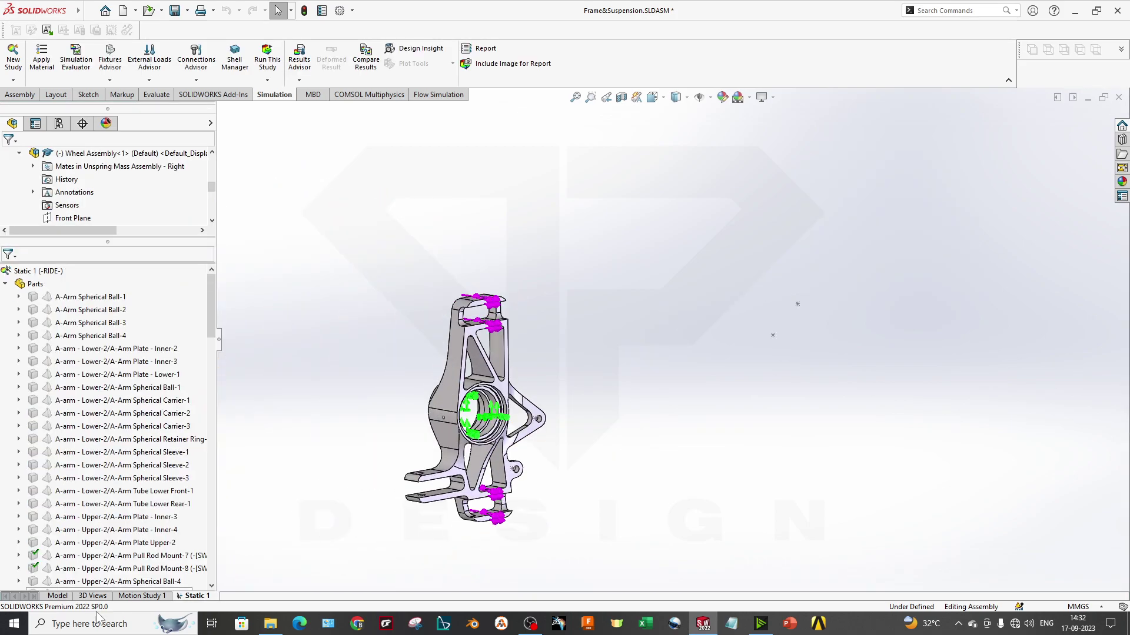
{"action": "left_click", "coordinate": [59, 596]}
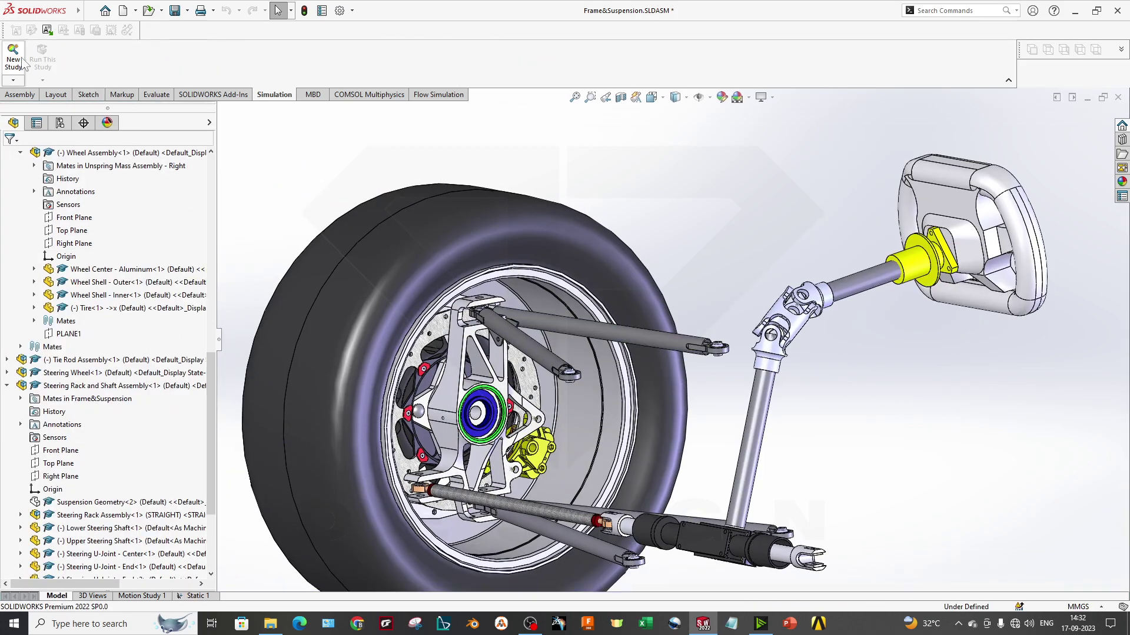
{"action": "left_click", "coordinate": [23, 60]}
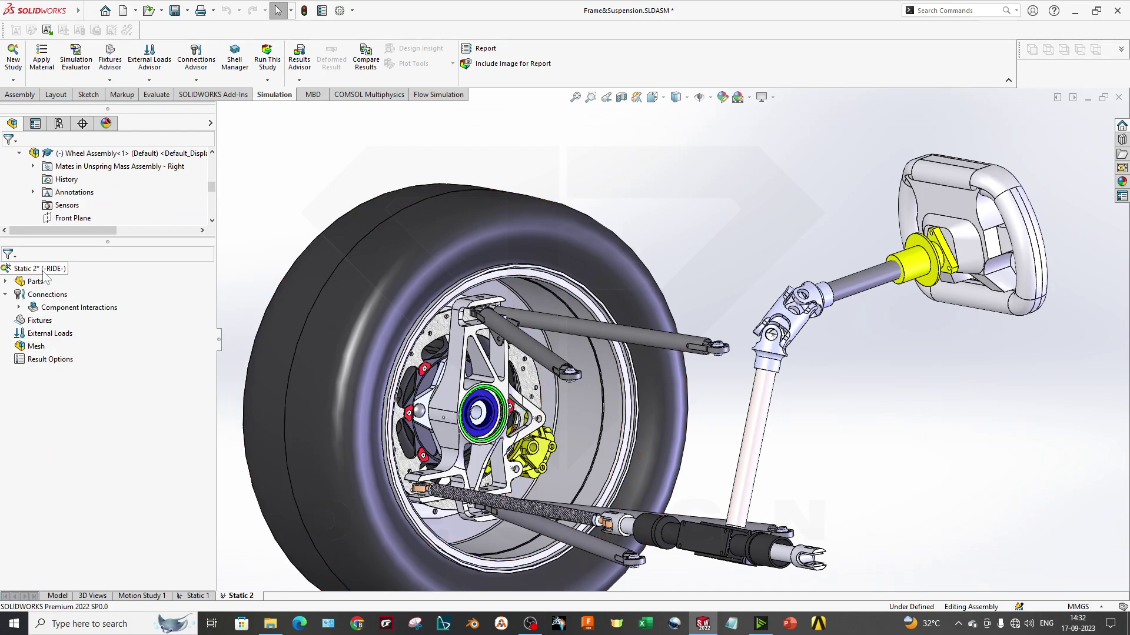
Put the Steering U-Joint - Center part into a new study folder named UV Joint
{"action": "left_click", "coordinate": [6, 282]}
{"action": "left_click", "coordinate": [759, 322]}
{"action": "right_click", "coordinate": [65, 462]}
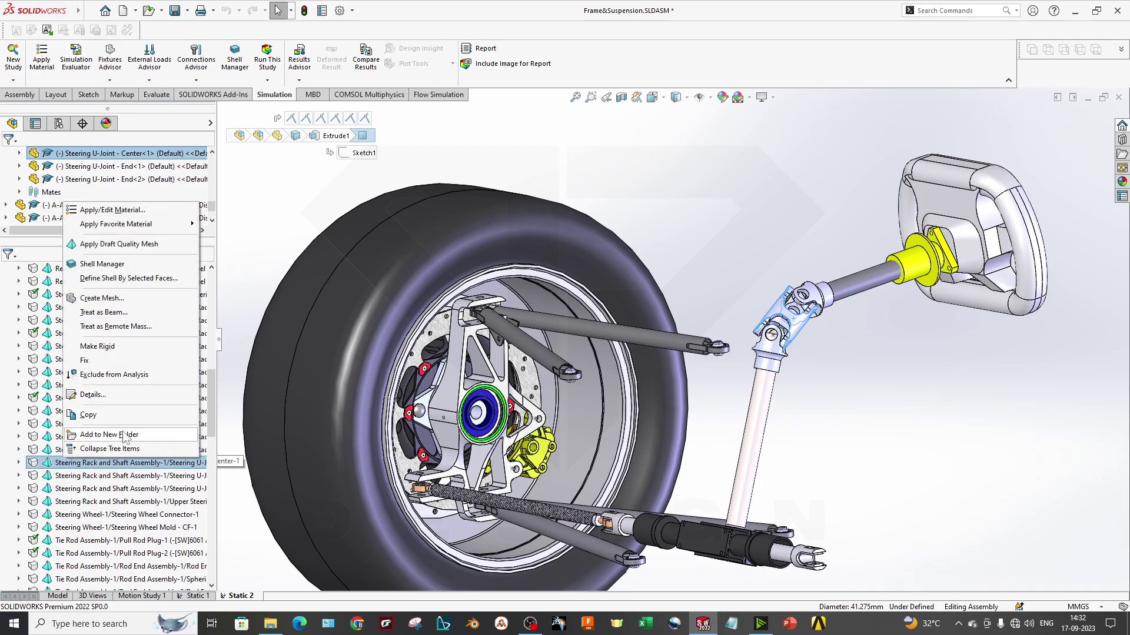
{"action": "left_click", "coordinate": [123, 434]}
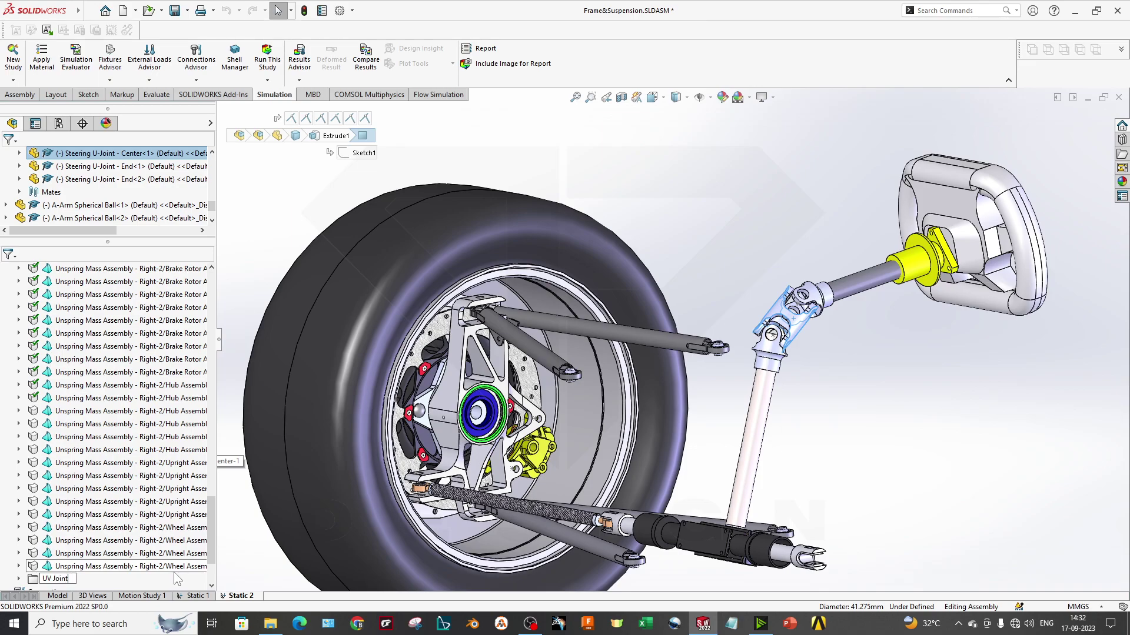
{"action": "type", "text": "UV Joint"}
{"action": "key", "text": "Return"}
Exclude every part outside the UV Joint folder from the analysis
{"action": "scroll", "coordinate": [84, 318], "scroll_direction": "up", "scroll_amount": 6}
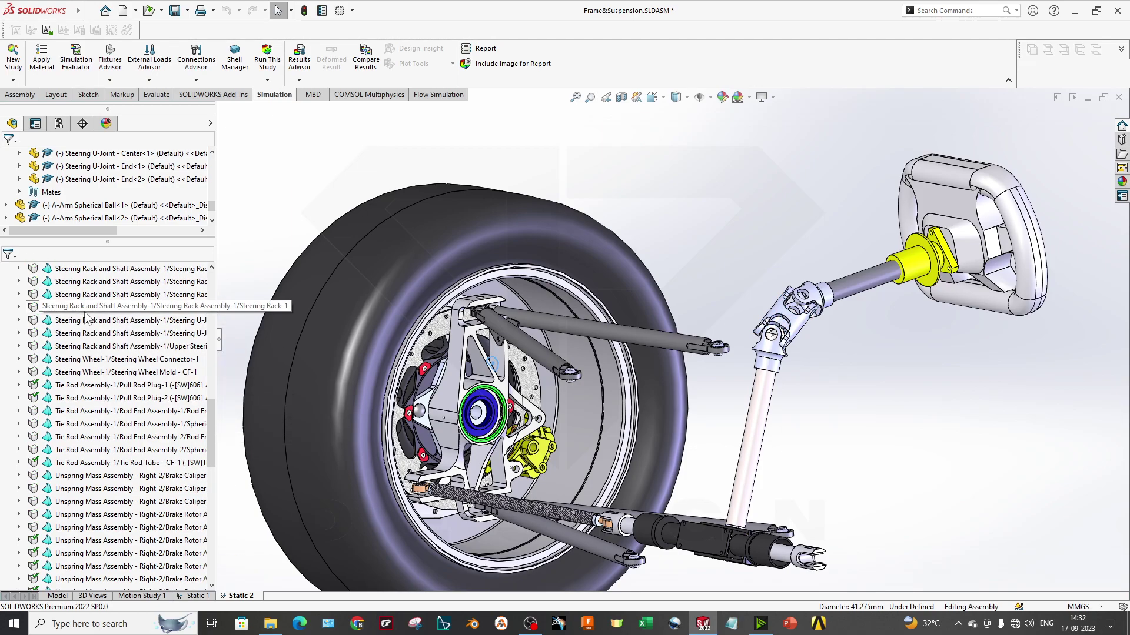
{"action": "scroll", "coordinate": [84, 318], "scroll_direction": "up", "scroll_amount": 10}
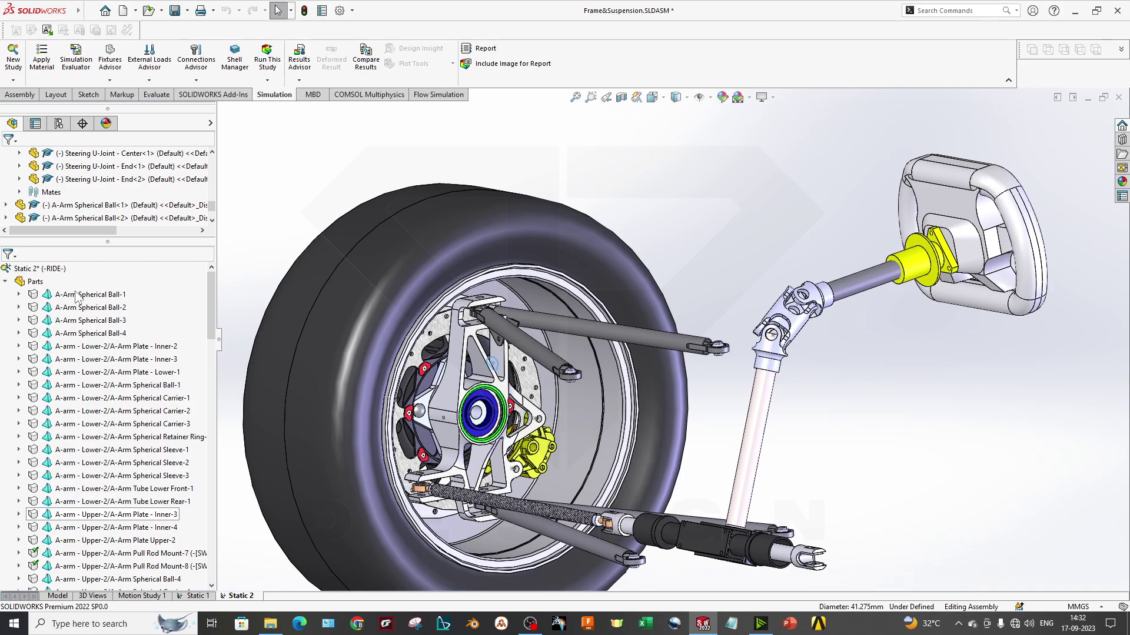
{"action": "left_click", "coordinate": [76, 295]}
{"action": "scroll", "coordinate": [88, 383], "scroll_direction": "down", "scroll_amount": 10}
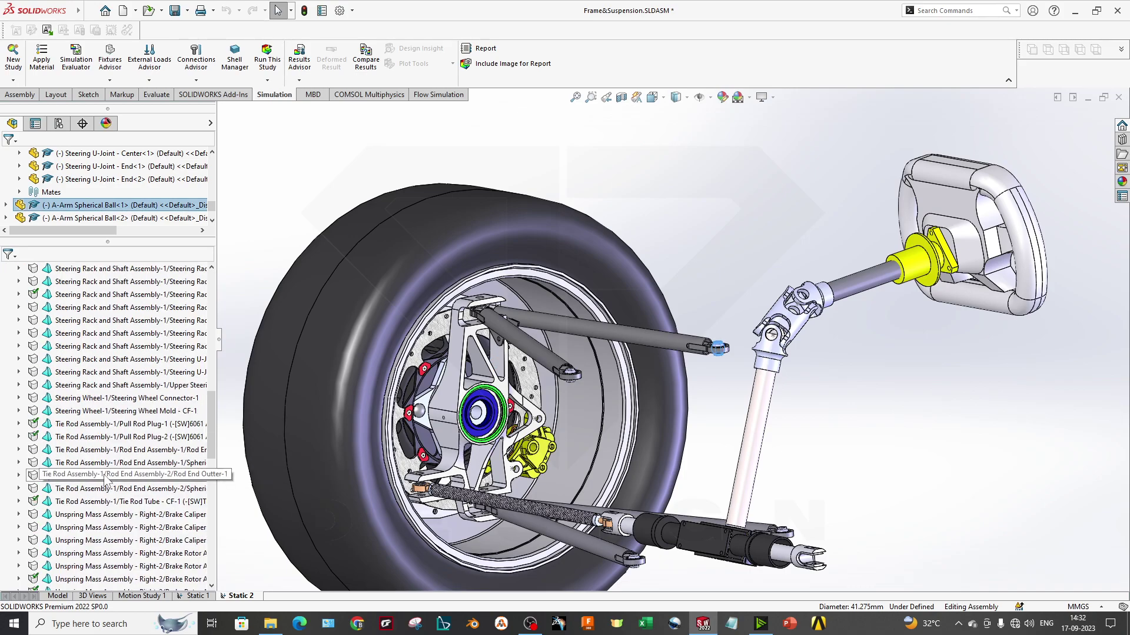
{"action": "scroll", "coordinate": [107, 480], "scroll_direction": "down", "scroll_amount": 8}
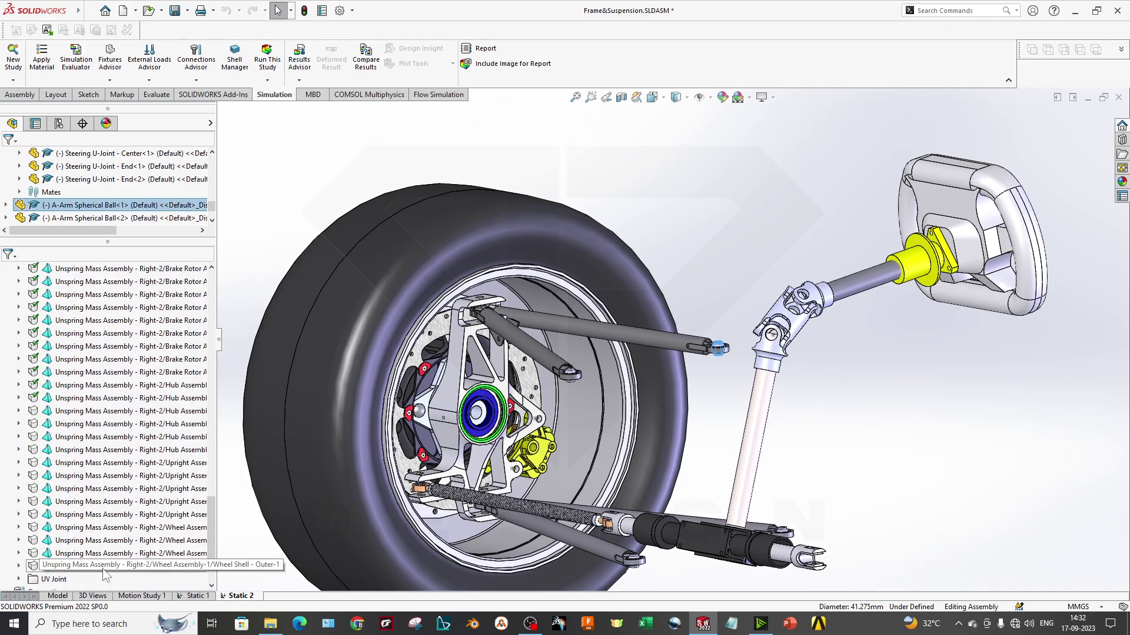
{"action": "left_click", "coordinate": [109, 566], "text": "shift"}
{"action": "right_click", "coordinate": [111, 566]}
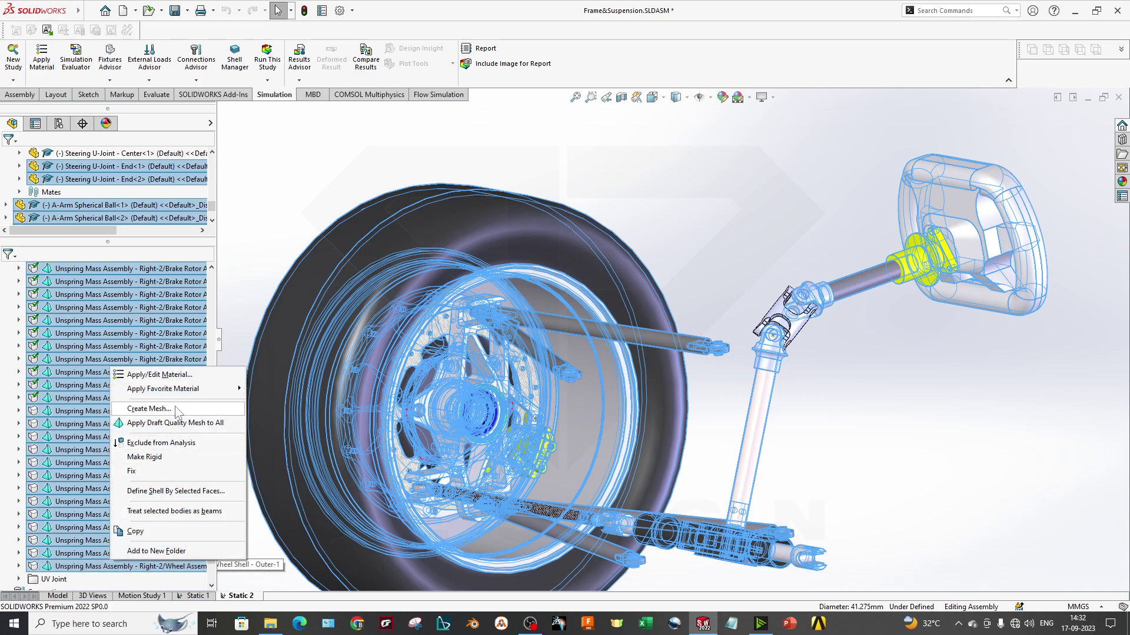
{"action": "left_click", "coordinate": [170, 444]}
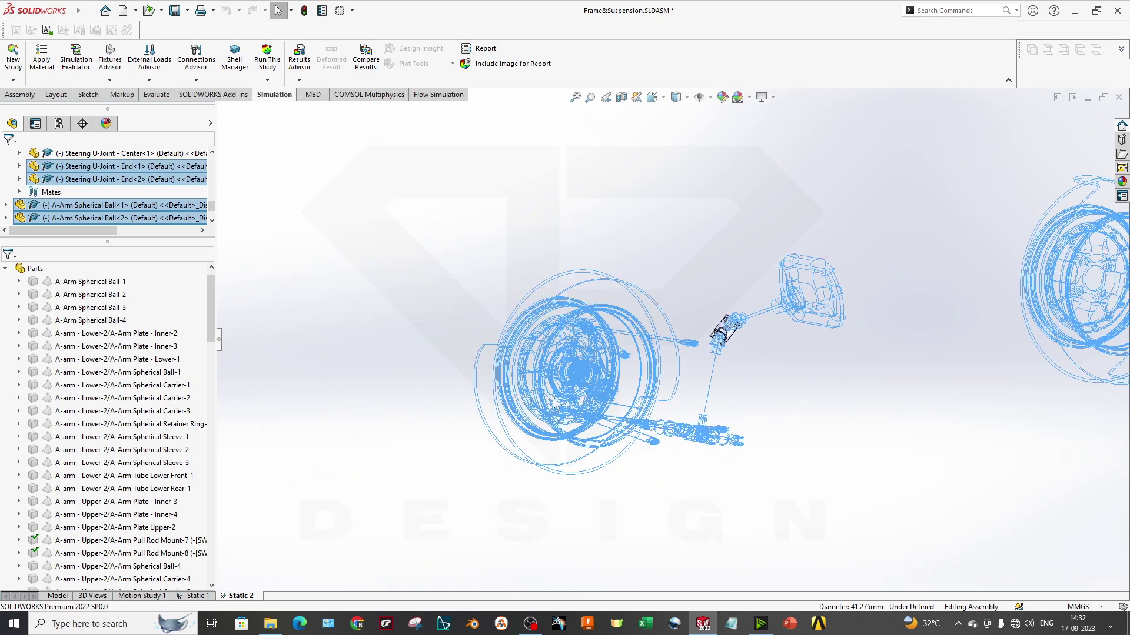
Apply a Fixed Geometry fixture to the two lug hole faces at the lower end of the U-joint centre
{"action": "scroll", "coordinate": [637, 349], "scroll_direction": "down", "scroll_amount": 5}
{"action": "scroll", "coordinate": [100, 470], "scroll_direction": "down", "scroll_amount": 15}
{"action": "scroll", "coordinate": [100, 471], "scroll_direction": "down", "scroll_amount": 1}
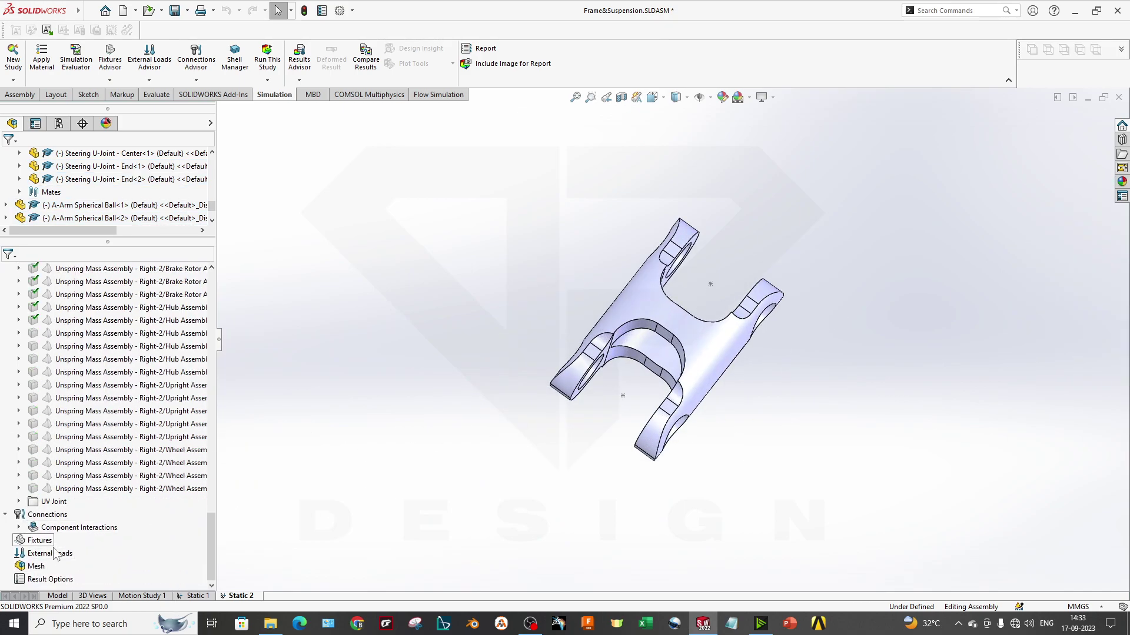
{"action": "left_click", "coordinate": [18, 527]}
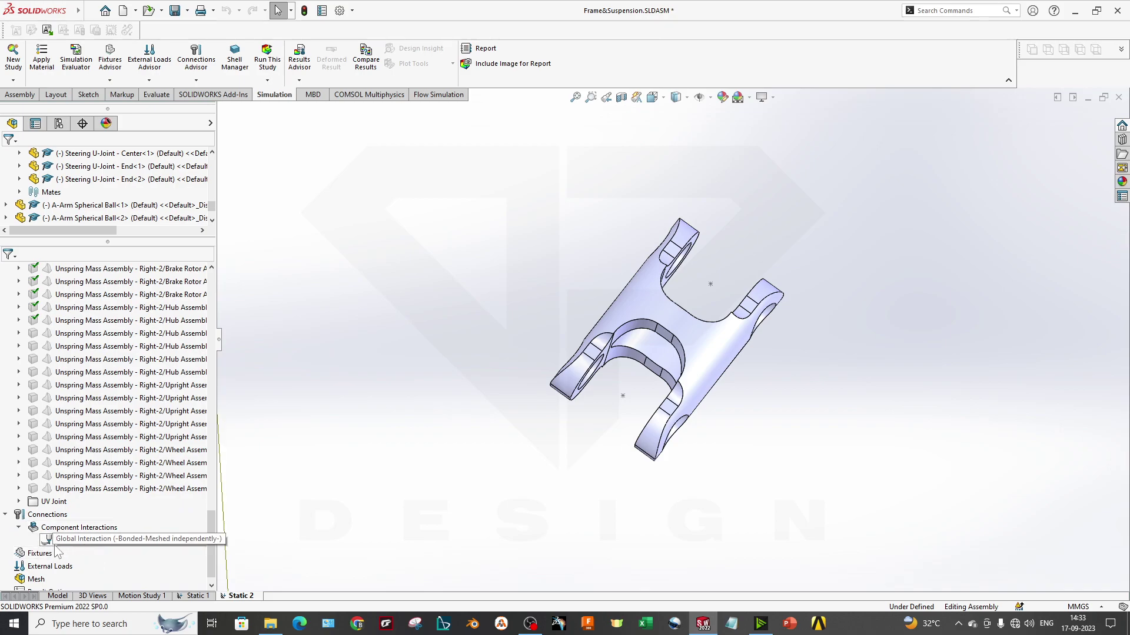
{"action": "right_click", "coordinate": [42, 555]}
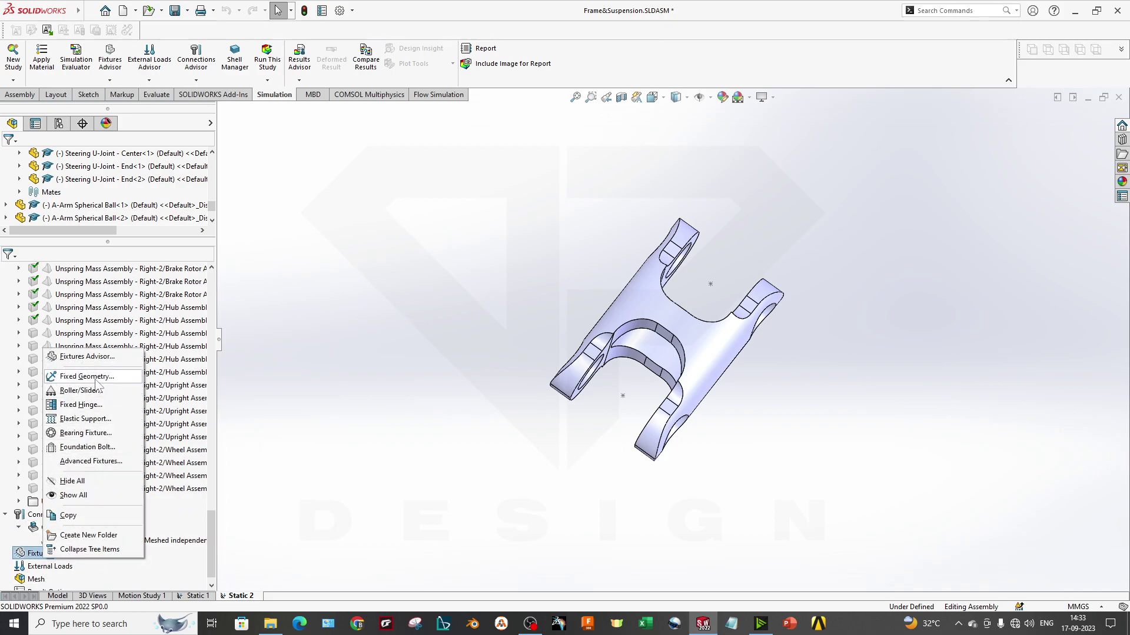
{"action": "left_click", "coordinate": [88, 378]}
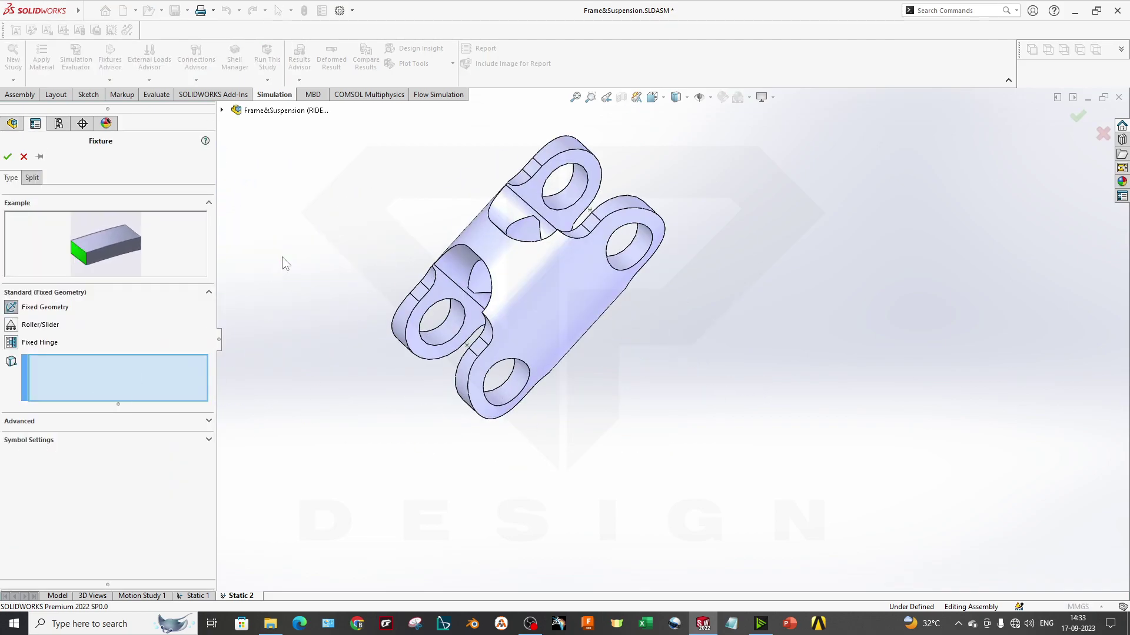
{"action": "left_click", "coordinate": [462, 347]}
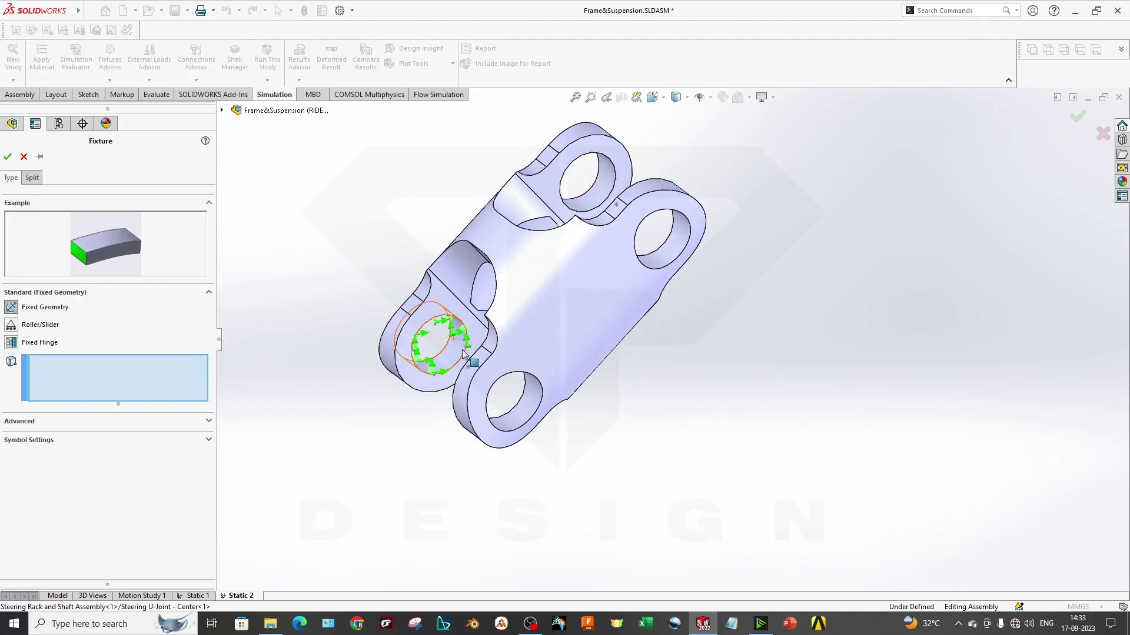
{"action": "left_click", "coordinate": [509, 408]}
{"action": "left_click", "coordinate": [7, 156]}
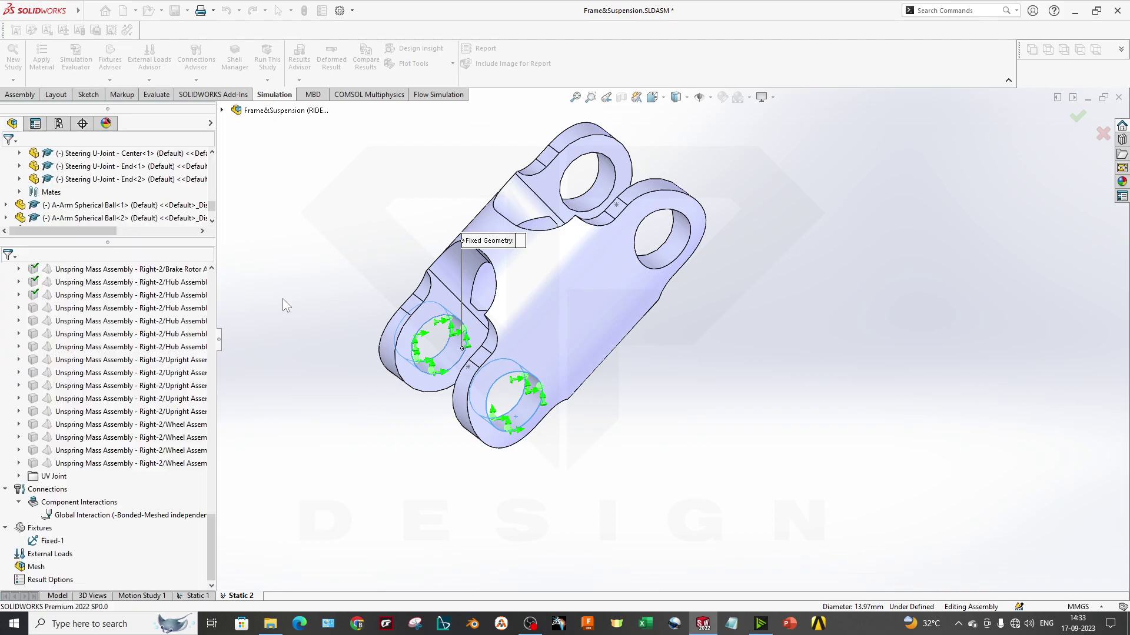
Start a force load on all four lug hole faces of the U-joint centre
{"action": "right_click", "coordinate": [47, 554]}
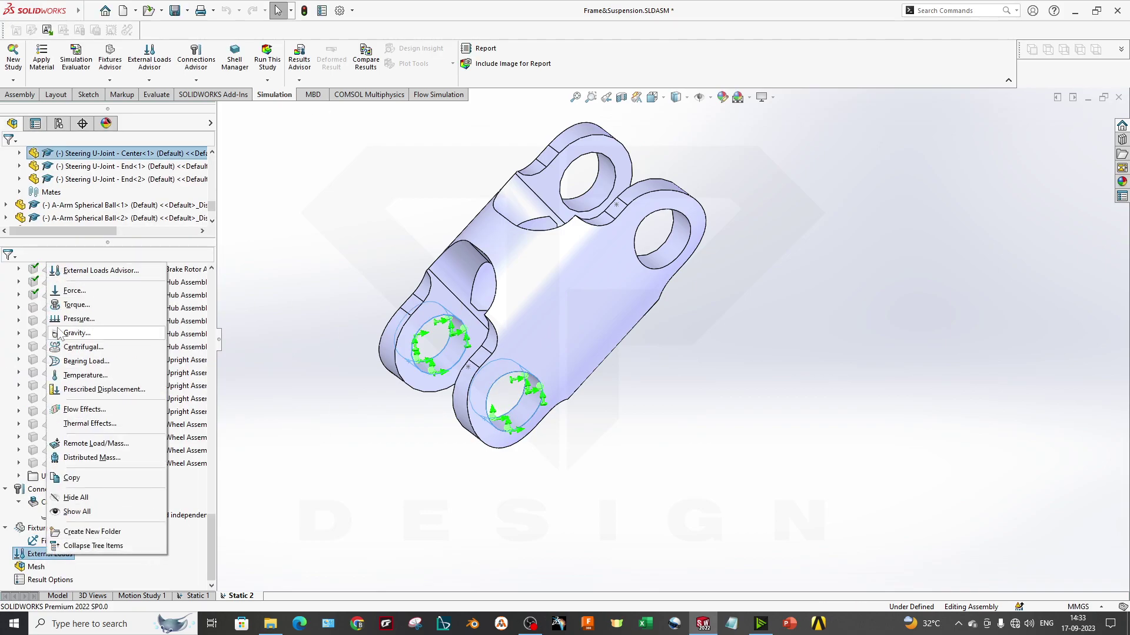
{"action": "left_click", "coordinate": [74, 291]}
{"action": "left_click", "coordinate": [435, 344]}
{"action": "left_click", "coordinate": [510, 400]}
{"action": "left_click", "coordinate": [659, 235]}
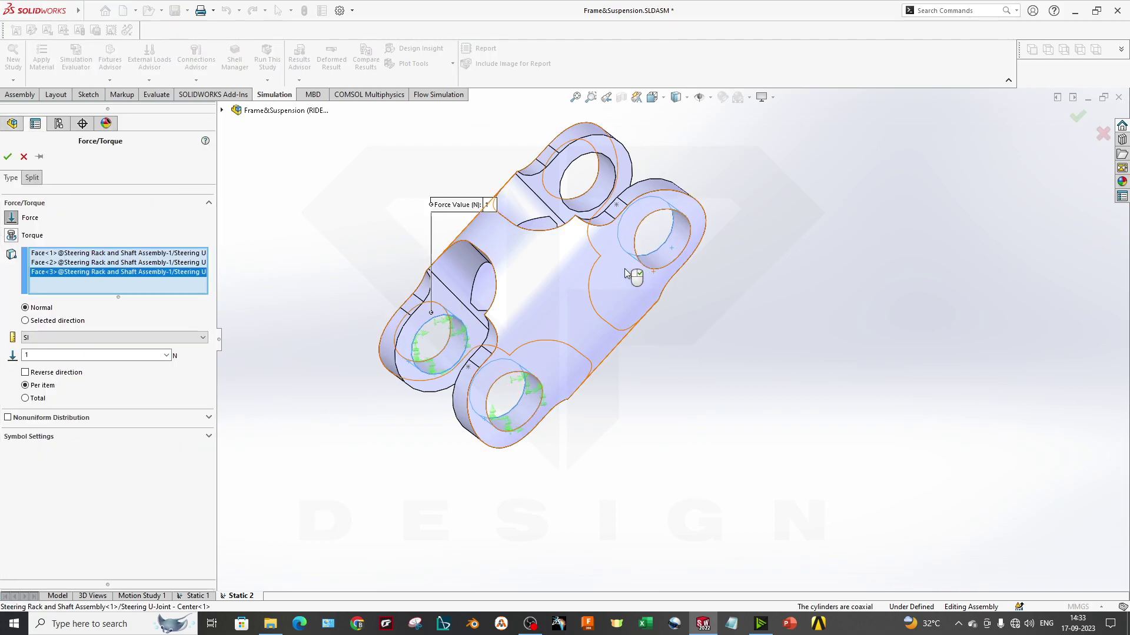
{"action": "left_click", "coordinate": [590, 210]}
Direct the force along the short edge on the upper lug and set it to 2000 N per item
{"action": "left_click", "coordinate": [53, 321]}
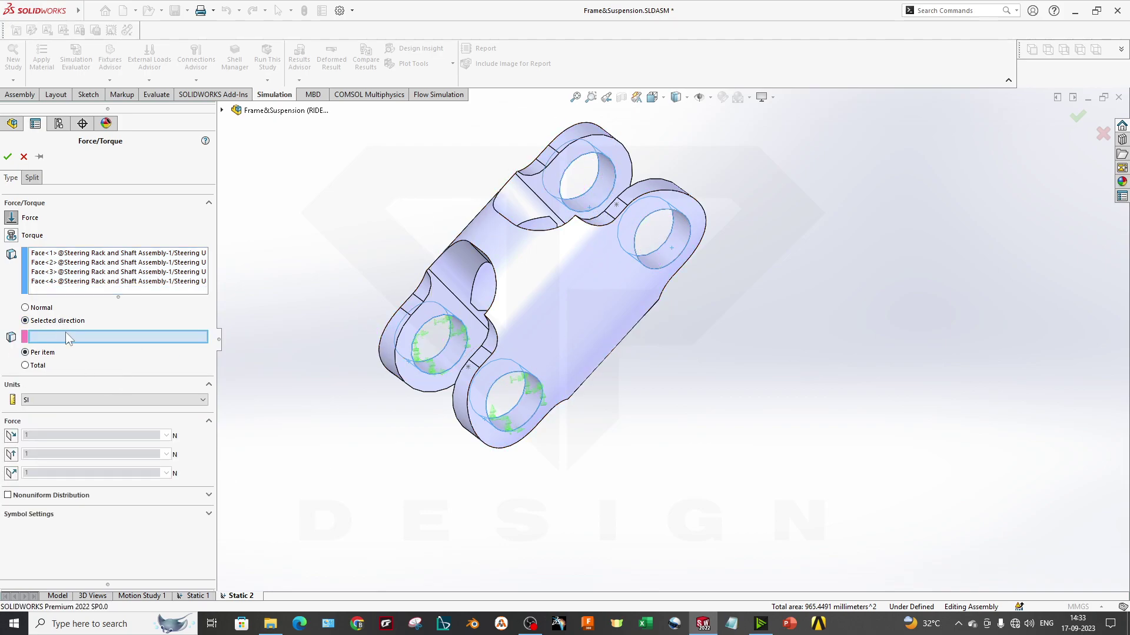
{"action": "left_click", "coordinate": [553, 154]}
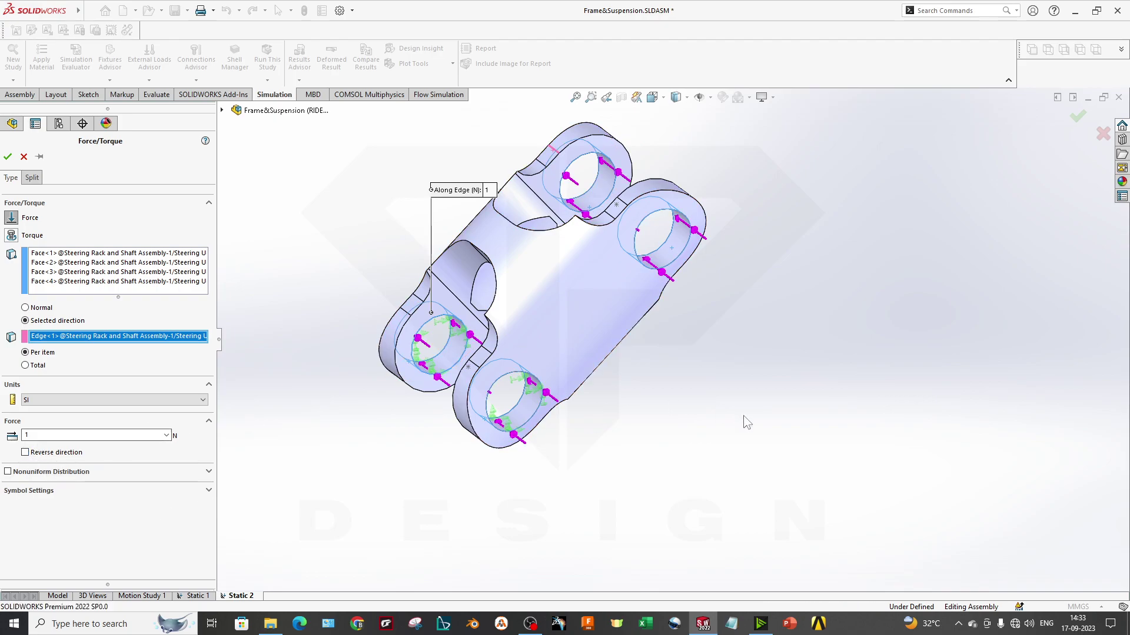
{"action": "middle_click_drag", "start_coordinate": [746, 415], "coordinate": [618, 373]}
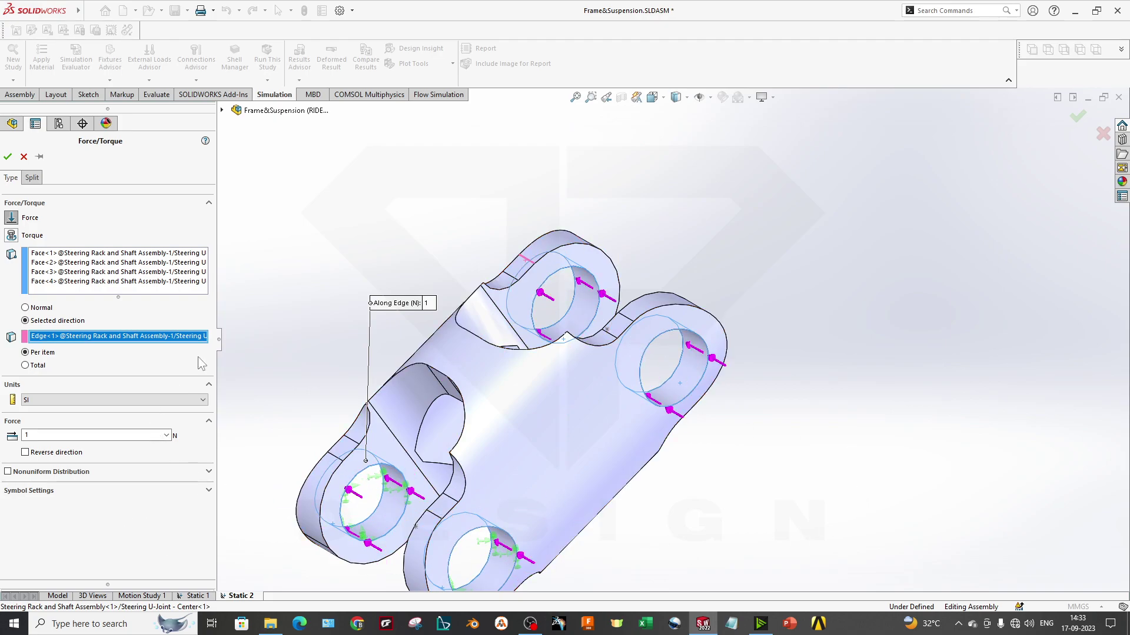
{"action": "left_click", "coordinate": [115, 396]}
{"action": "left_click", "coordinate": [115, 396]}
{"action": "left_click", "coordinate": [123, 398]}
{"action": "left_click", "coordinate": [123, 398]}
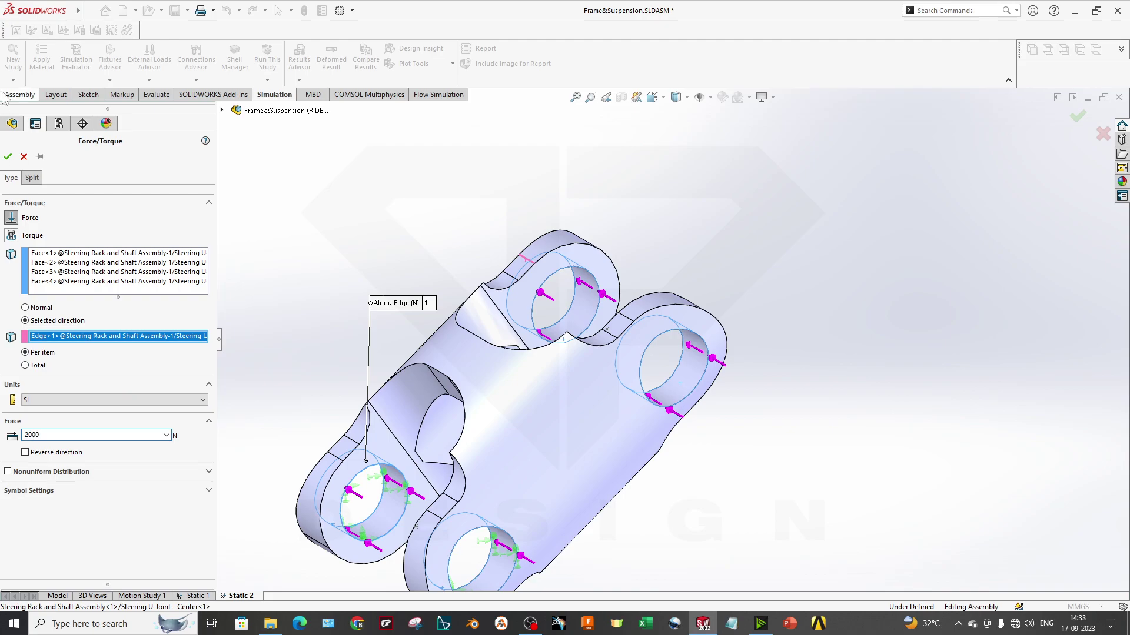
{"action": "left_click", "coordinate": [8, 156]}
Assign Alloy Steel to the Steering U-Joint - Center part in the UV Joint folder
{"action": "right_click", "coordinate": [70, 477]}
{"action": "left_click", "coordinate": [162, 241]}
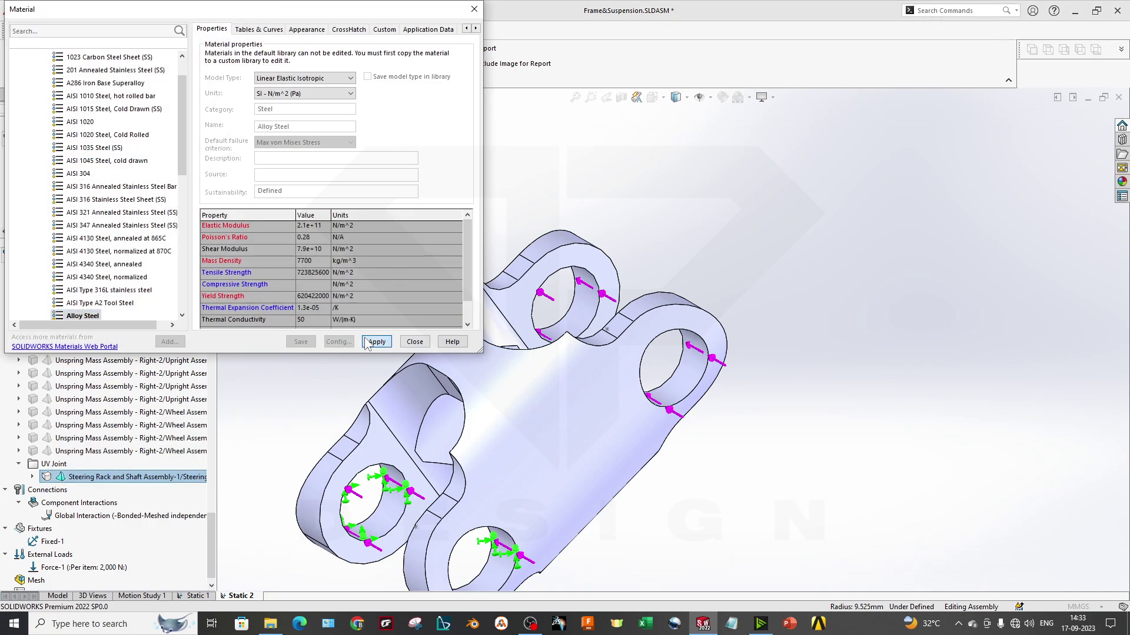
{"action": "left_click", "coordinate": [376, 342]}
{"action": "left_click", "coordinate": [415, 342]}
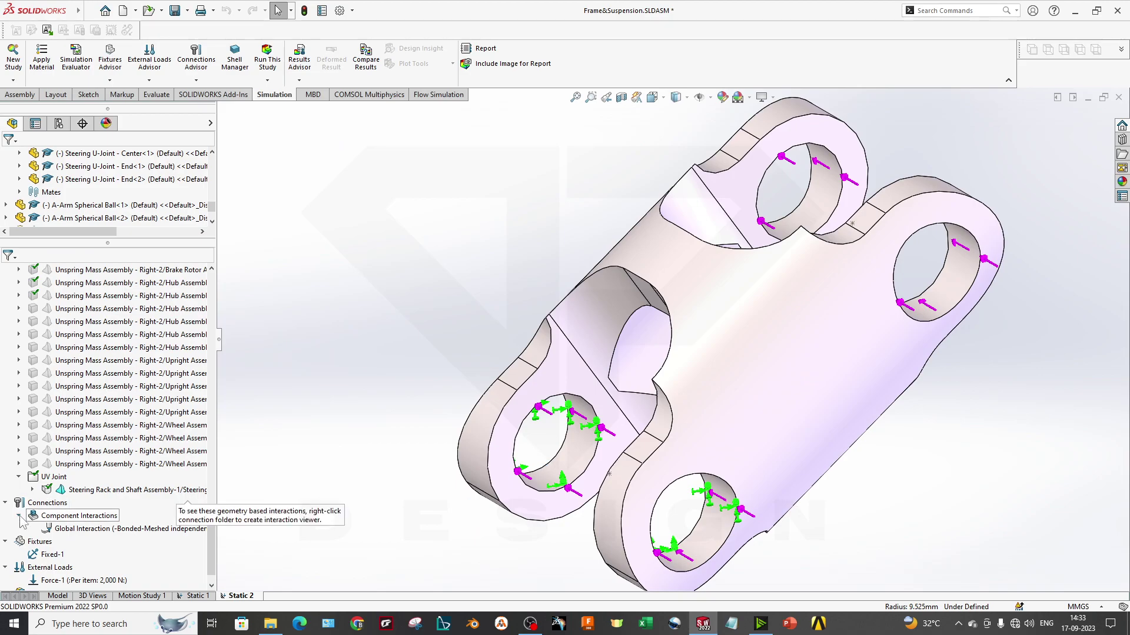
Check the force and fixture on the U-joint centre and mesh it with the default density
{"action": "left_click", "coordinate": [65, 555]}
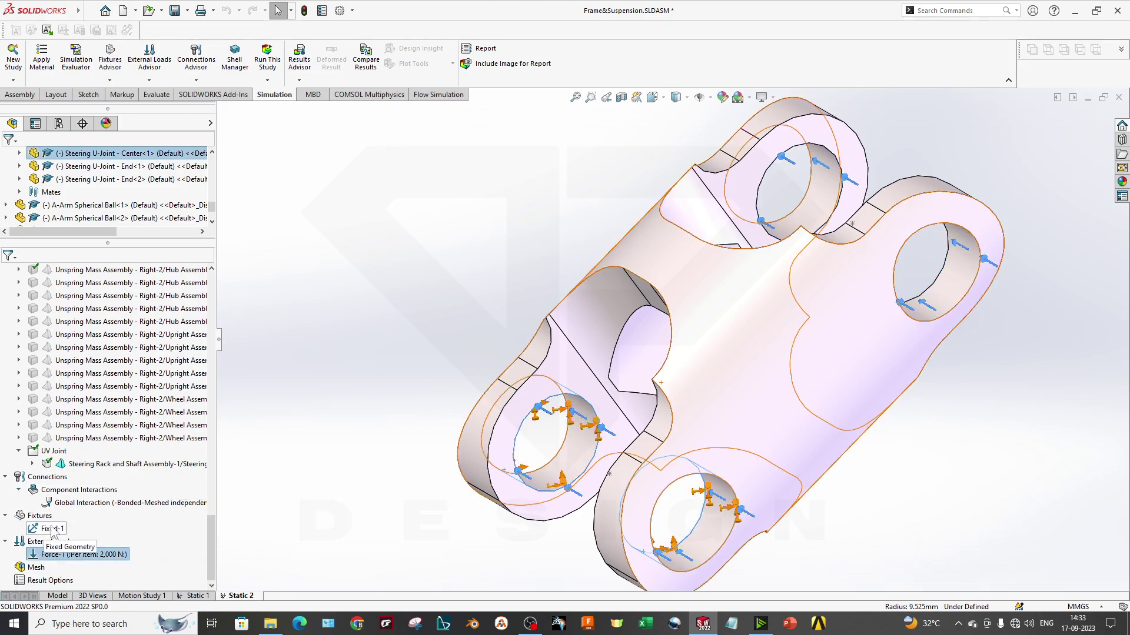
{"action": "left_click", "coordinate": [53, 529]}
{"action": "right_click", "coordinate": [36, 568]}
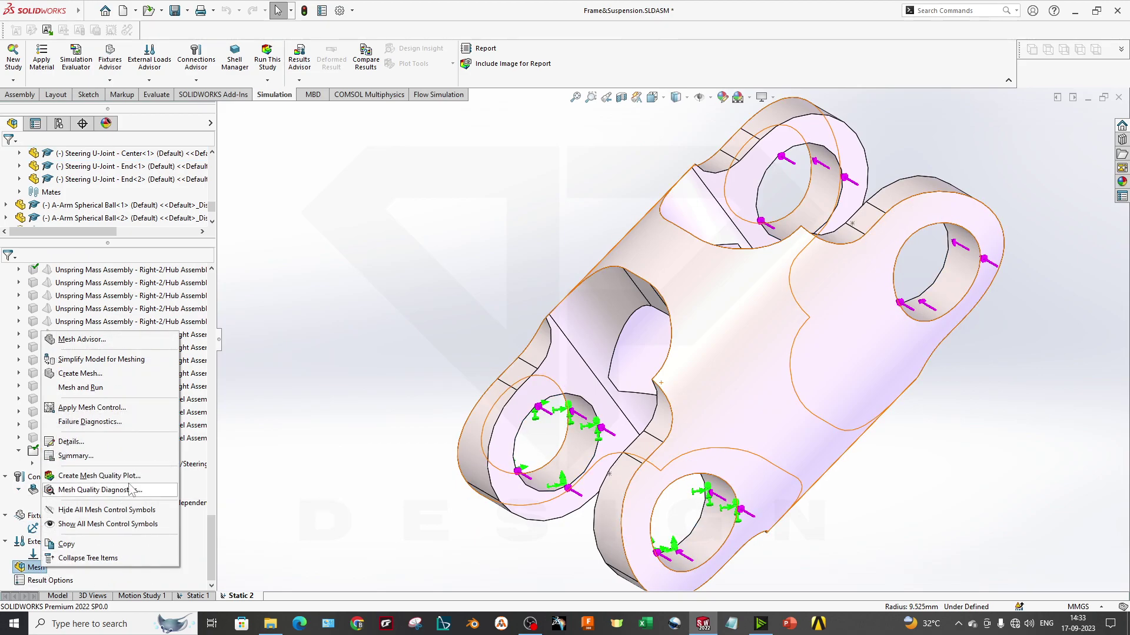
{"action": "left_click", "coordinate": [88, 379]}
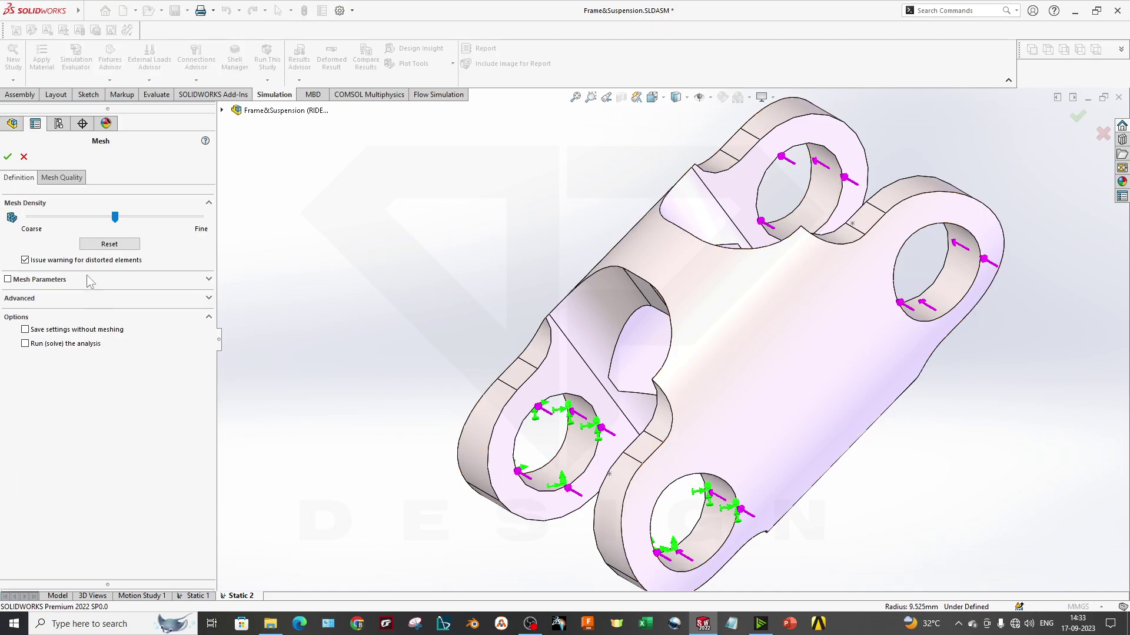
{"action": "left_click", "coordinate": [7, 156]}
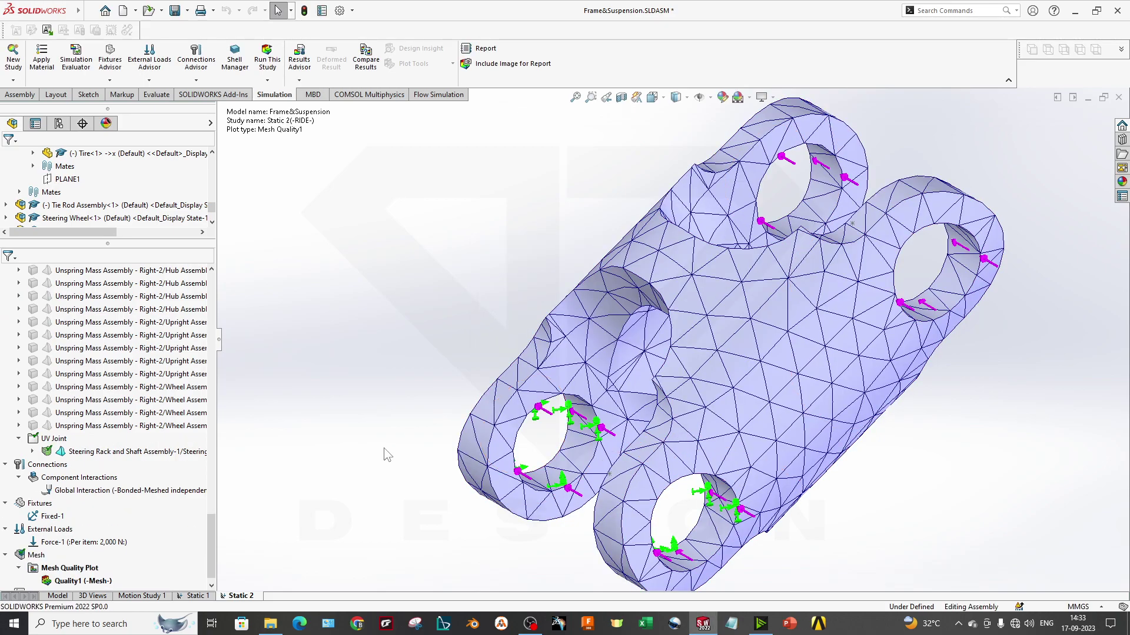
Inspect the mesh around the U-joint centre and run the Static 2 study
{"action": "scroll", "coordinate": [386, 449], "scroll_direction": "up", "scroll_amount": 2}
{"action": "middle_click_drag", "start_coordinate": [679, 416], "coordinate": [709, 328]}
{"action": "scroll", "coordinate": [775, 393], "scroll_direction": "up", "scroll_amount": 1}
{"action": "scroll", "coordinate": [706, 415], "scroll_direction": "down", "scroll_amount": 3}
{"action": "middle_click_drag", "start_coordinate": [711, 459], "coordinate": [709, 430]}
{"action": "scroll", "coordinate": [141, 512], "scroll_direction": "down", "scroll_amount": 1}
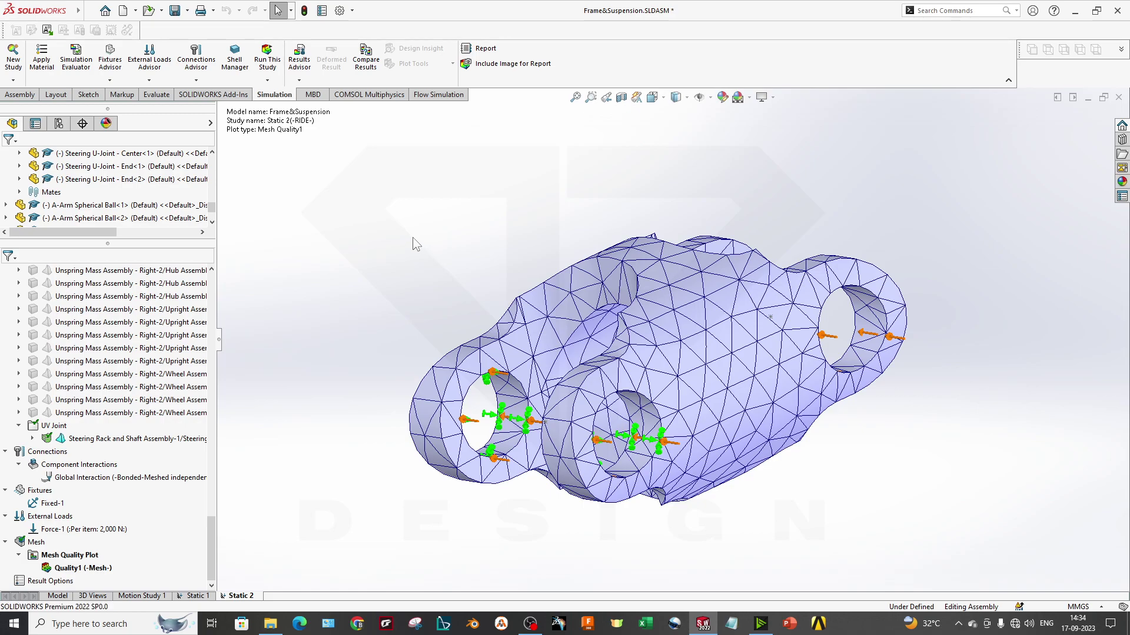
{"action": "left_click", "coordinate": [268, 80]}
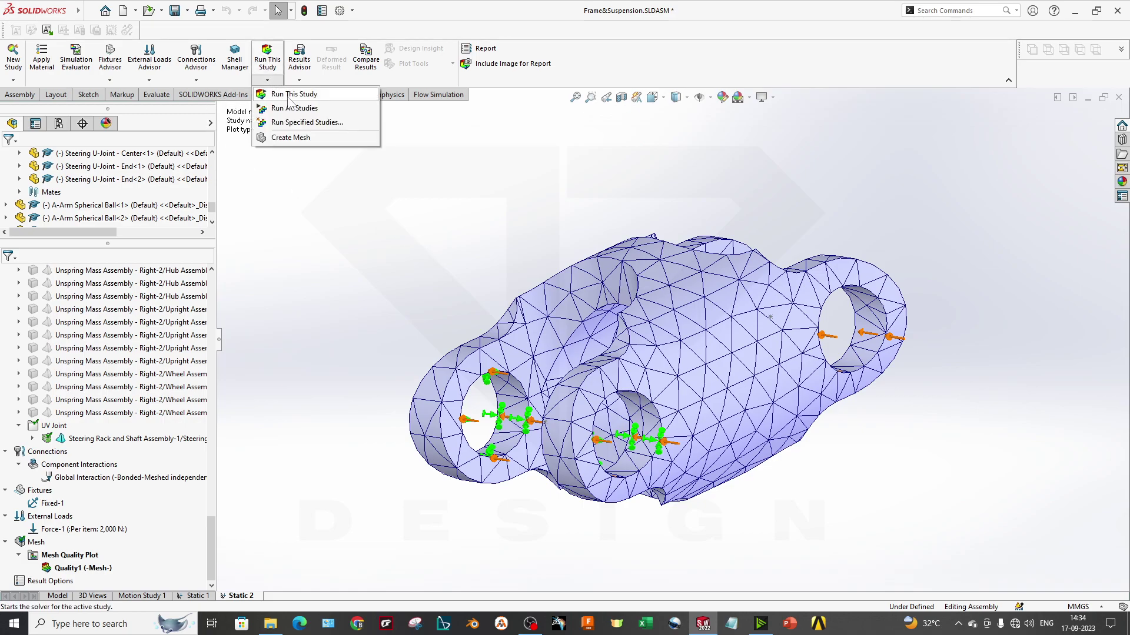
{"action": "left_click", "coordinate": [291, 94]}
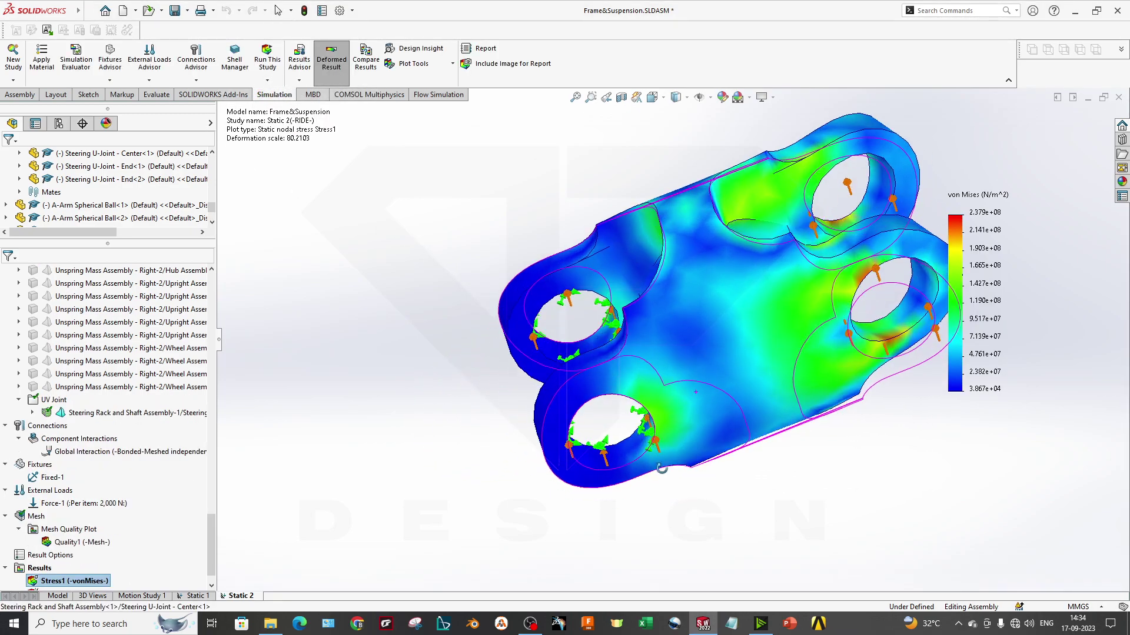
Set the deformed shape of the von Mises stress plot to true scale
{"action": "middle_click_drag", "start_coordinate": [665, 466], "coordinate": [672, 465]}
{"action": "double_click", "coordinate": [958, 279]}
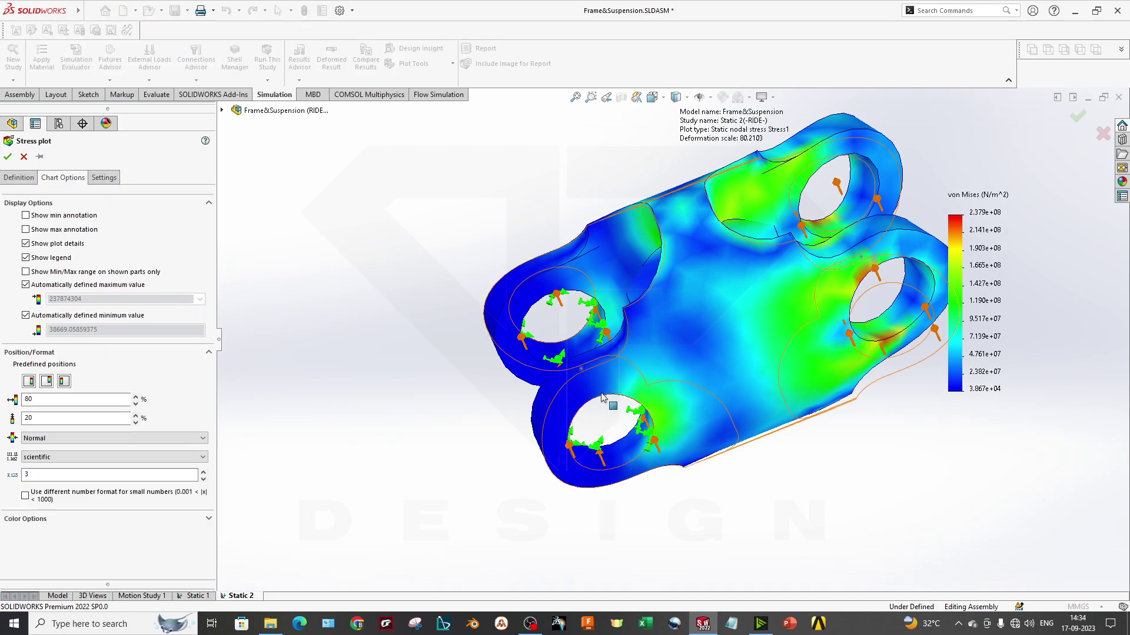
{"action": "left_click", "coordinate": [19, 177]}
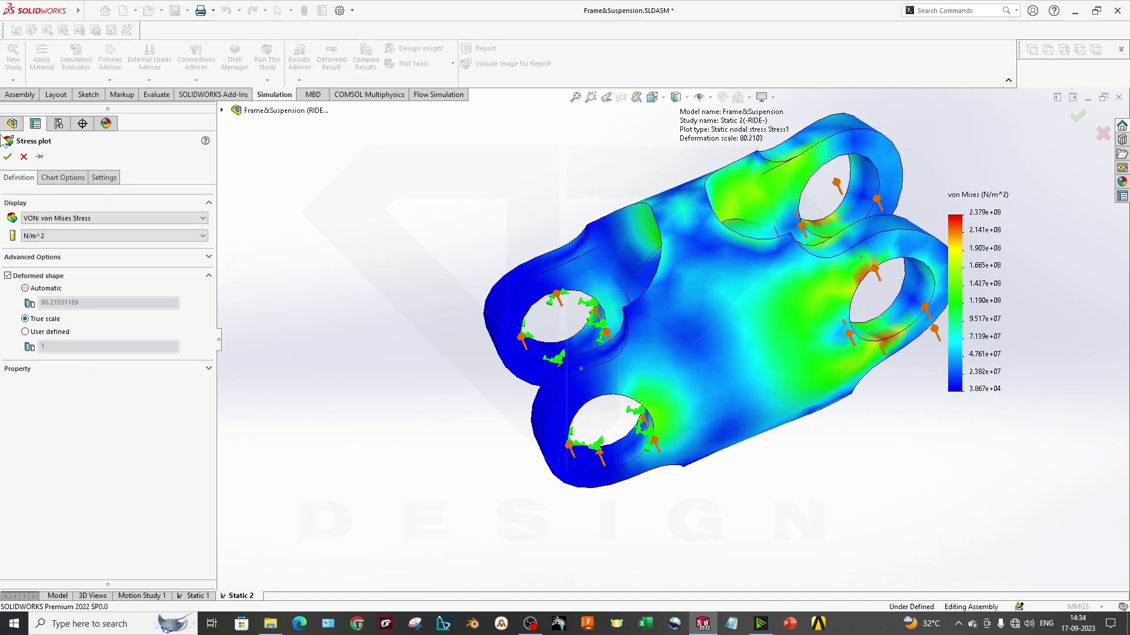
{"action": "left_click", "coordinate": [8, 156]}
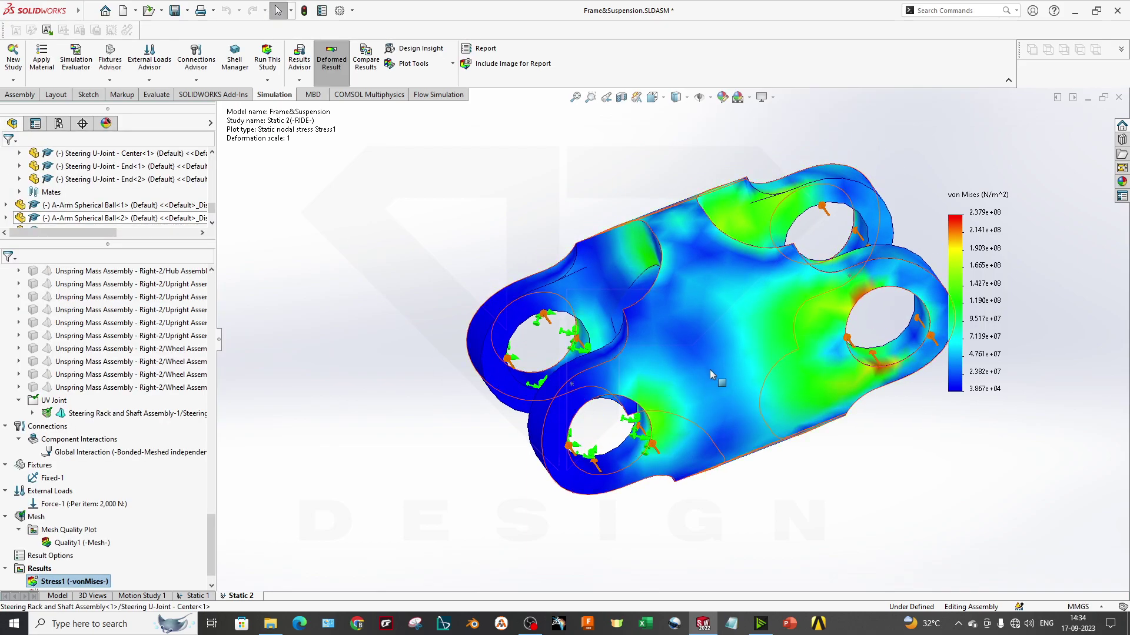
{"action": "middle_click_drag", "start_coordinate": [706, 391], "coordinate": [726, 416]}
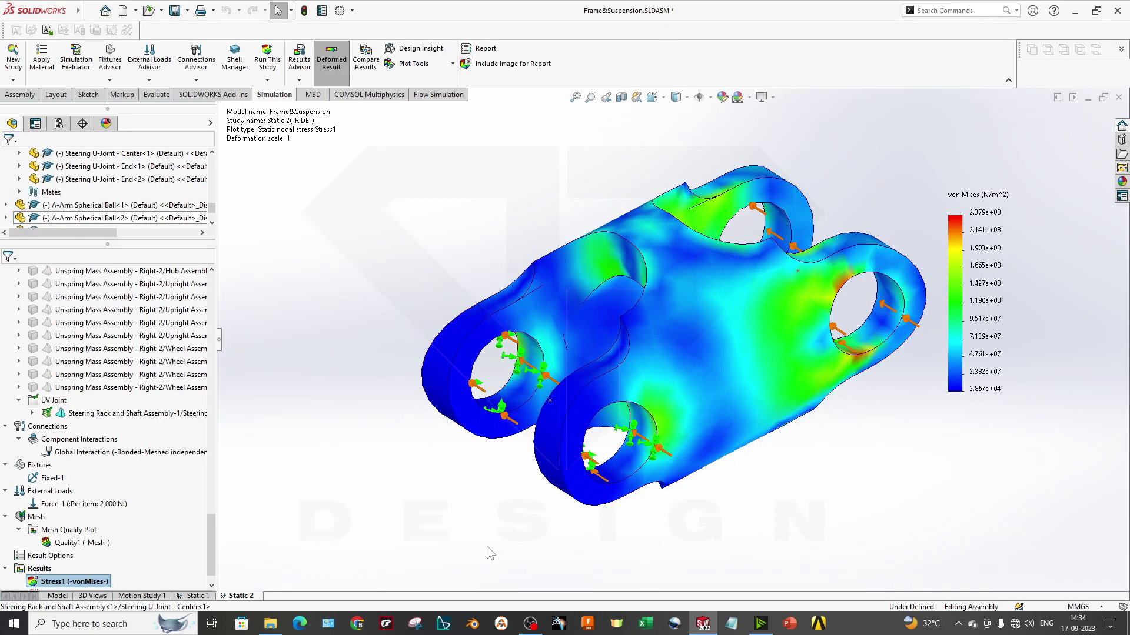
Return to the full assembly model and open the Simulation Display settings
{"action": "left_click", "coordinate": [57, 596]}
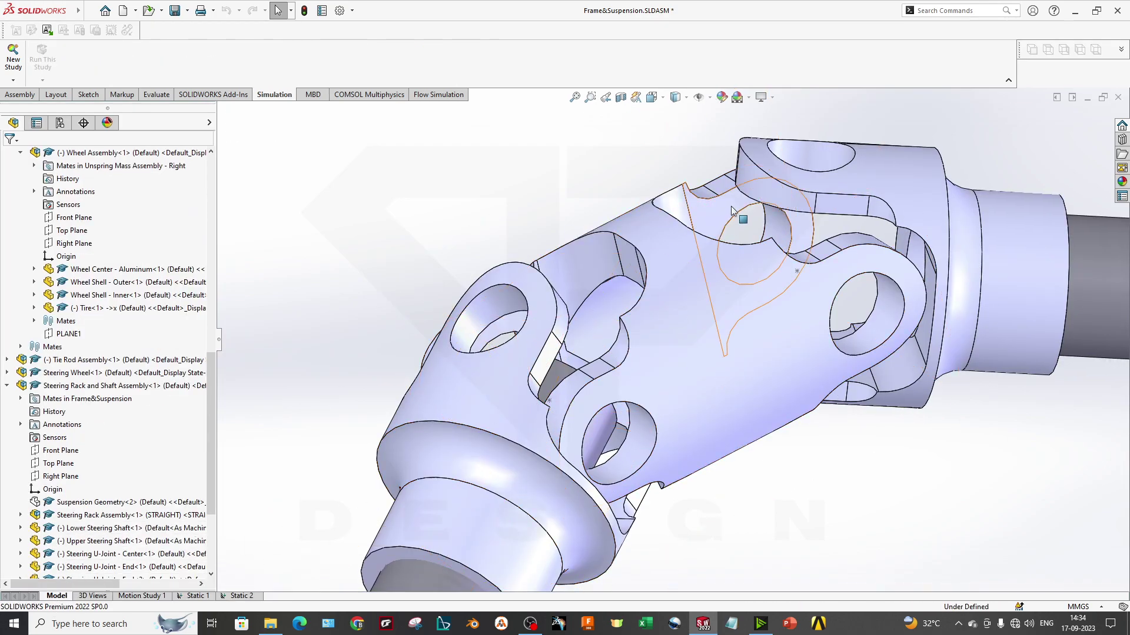
{"action": "scroll", "coordinate": [735, 218], "scroll_direction": "up", "scroll_amount": 3}
{"action": "left_click", "coordinate": [771, 98]}
{"action": "left_click", "coordinate": [780, 188]}
Overlay the Static 1 equivalent strain and the Static 2 von Mises stress results on the assembly
{"action": "scroll", "coordinate": [764, 369], "scroll_direction": "up", "scroll_amount": 10}
{"action": "middle_click_drag", "start_coordinate": [712, 450], "coordinate": [719, 476]}
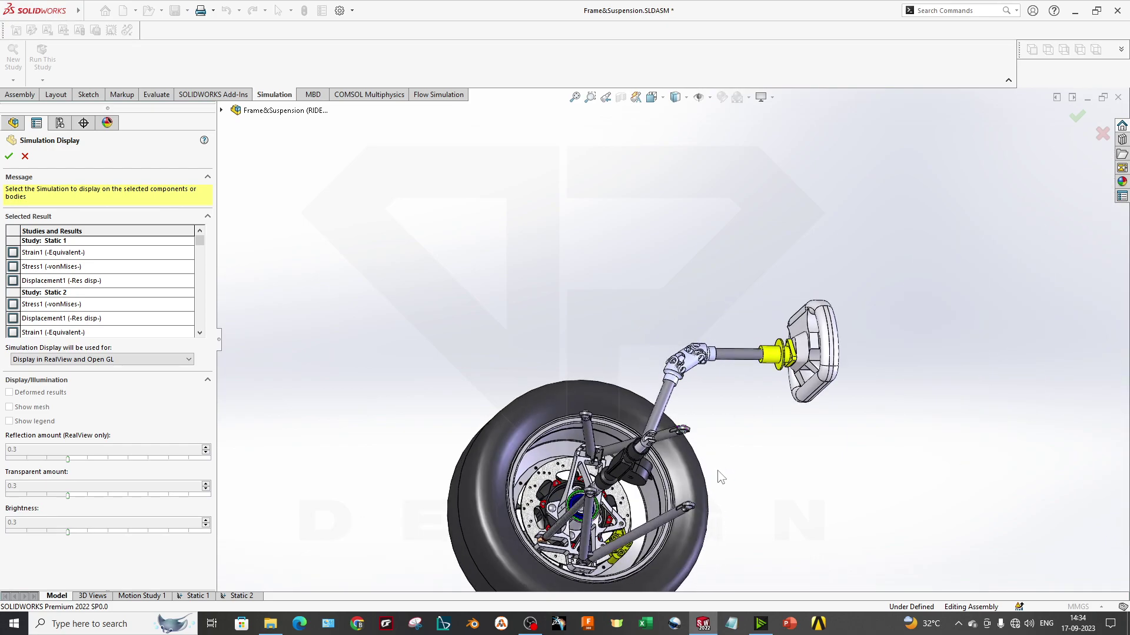
{"action": "scroll", "coordinate": [719, 477], "scroll_direction": "up", "scroll_amount": 2}
{"action": "scroll", "coordinate": [719, 477], "scroll_direction": "down", "scroll_amount": 2}
{"action": "middle_click_drag", "start_coordinate": [650, 494], "coordinate": [650, 456]}
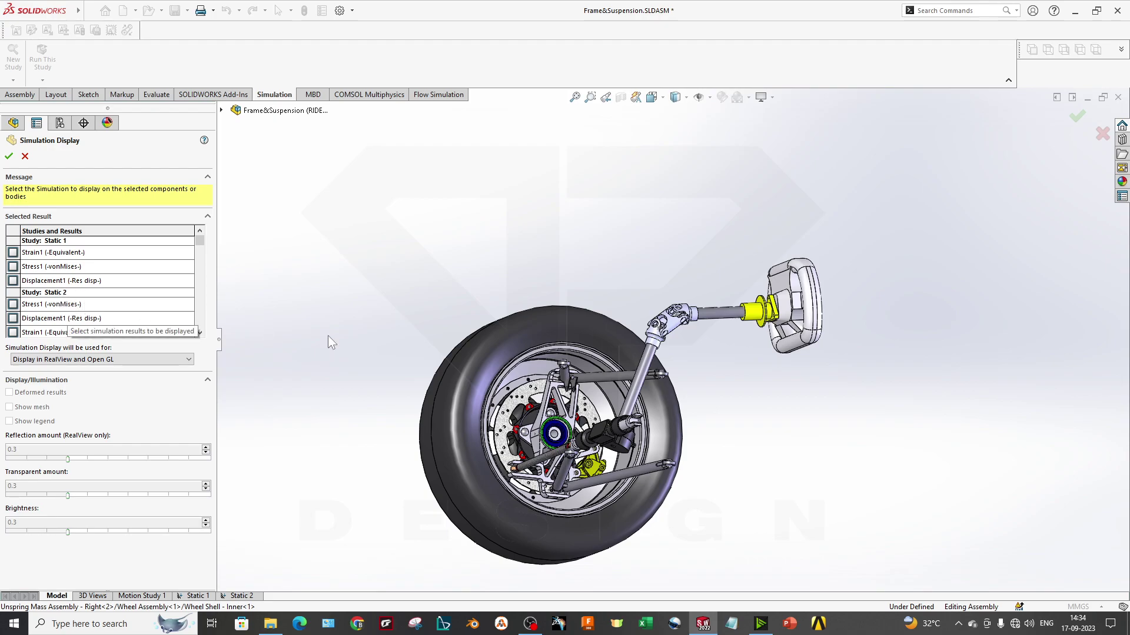
{"action": "scroll", "coordinate": [685, 367], "scroll_direction": "down", "scroll_amount": 5}
{"action": "scroll", "coordinate": [639, 324], "scroll_direction": "up", "scroll_amount": 2}
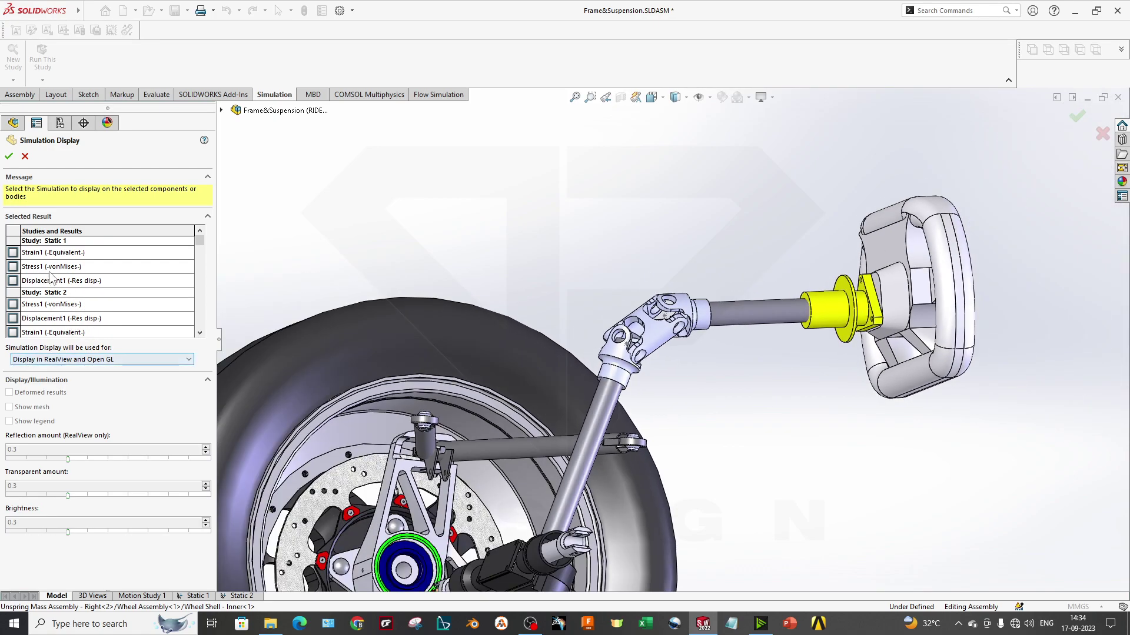
{"action": "scroll", "coordinate": [316, 402], "scroll_direction": "up", "scroll_amount": 2}
{"action": "scroll", "coordinate": [376, 456], "scroll_direction": "down", "scroll_amount": 2}
{"action": "middle_click_drag", "start_coordinate": [435, 436], "coordinate": [506, 465]}
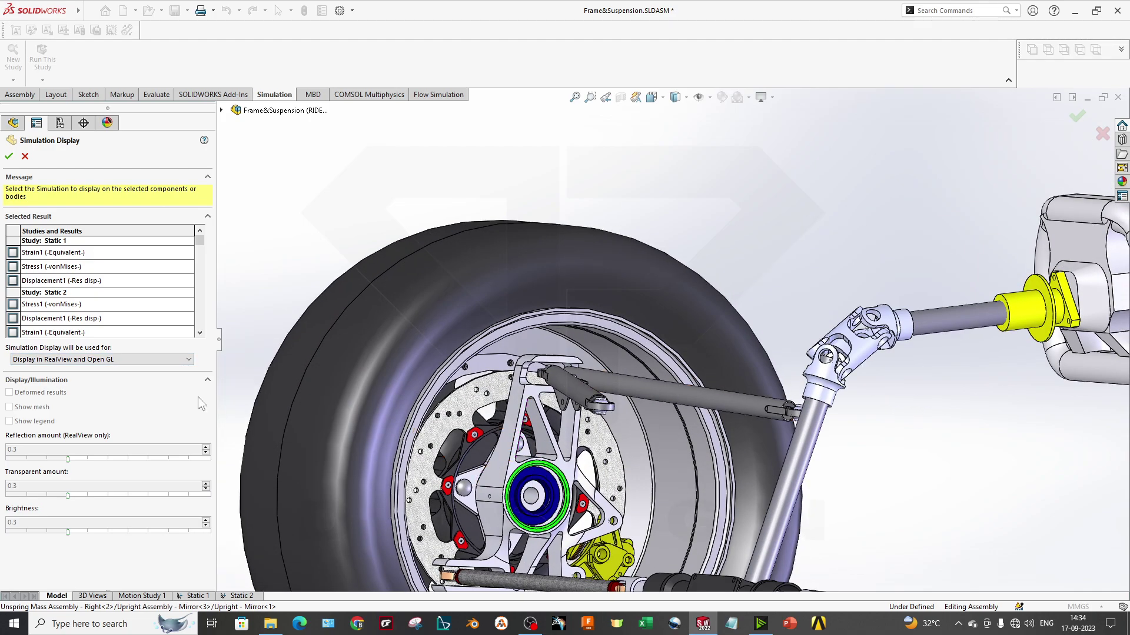
{"action": "left_click", "coordinate": [13, 253]}
{"action": "left_click", "coordinate": [13, 304]}
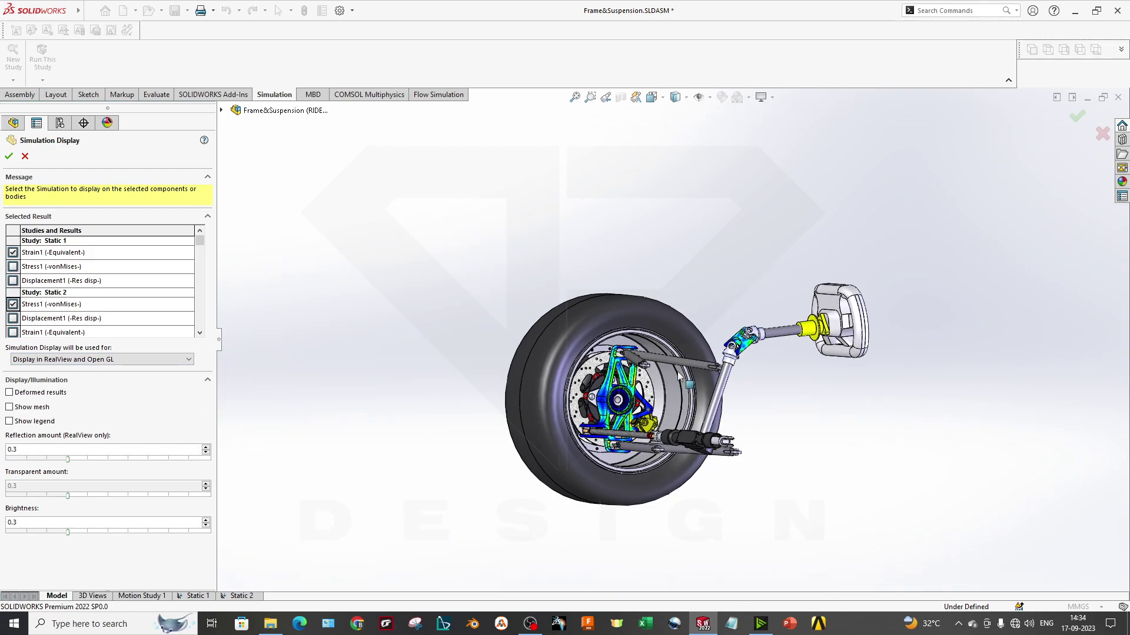
Examine the result overlays on the upright and the steering U-joint centre from several angles
{"action": "scroll", "coordinate": [673, 359], "scroll_direction": "down", "scroll_amount": 5}
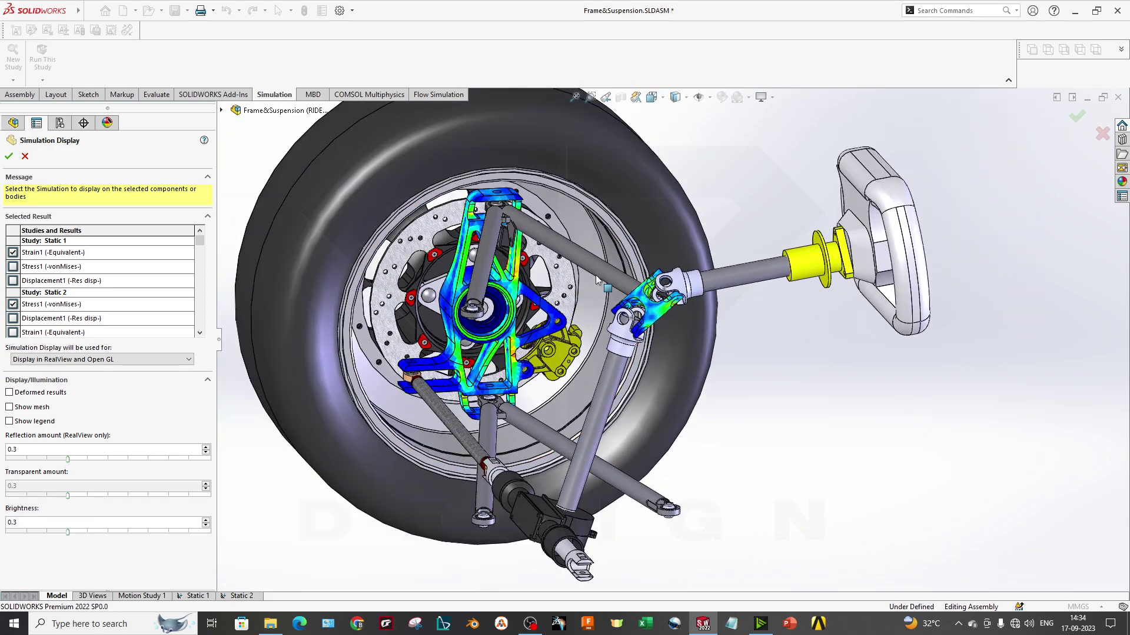
{"action": "middle_click_drag", "start_coordinate": [597, 275], "coordinate": [621, 268]}
{"action": "scroll", "coordinate": [577, 270], "scroll_direction": "up", "scroll_amount": 2}
{"action": "scroll", "coordinate": [576, 223], "scroll_direction": "down", "scroll_amount": 3}
{"action": "mouse_move", "coordinate": [665, 324]}
{"action": "middle_mouse_down"}
{"action": "mouse_move", "coordinate": [653, 298]}
{"action": "mouse_move", "coordinate": [660, 324]}
{"action": "middle_mouse_up"}
{"action": "scroll", "coordinate": [660, 324], "scroll_direction": "up", "scroll_amount": 2}
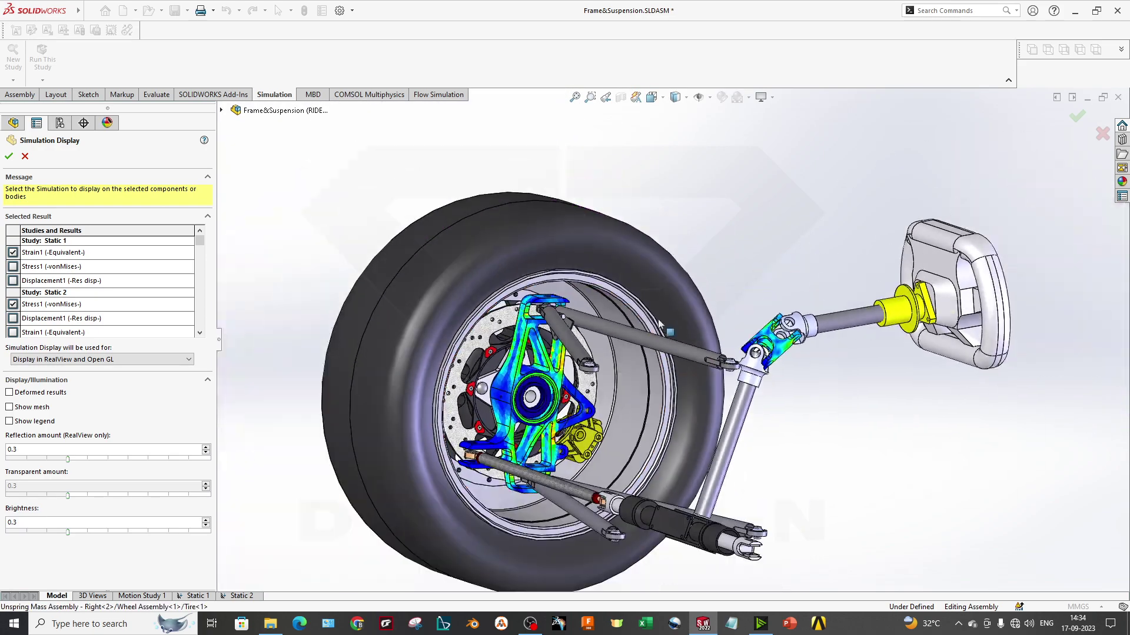
{"action": "scroll", "coordinate": [665, 332], "scroll_direction": "down", "scroll_amount": 2}
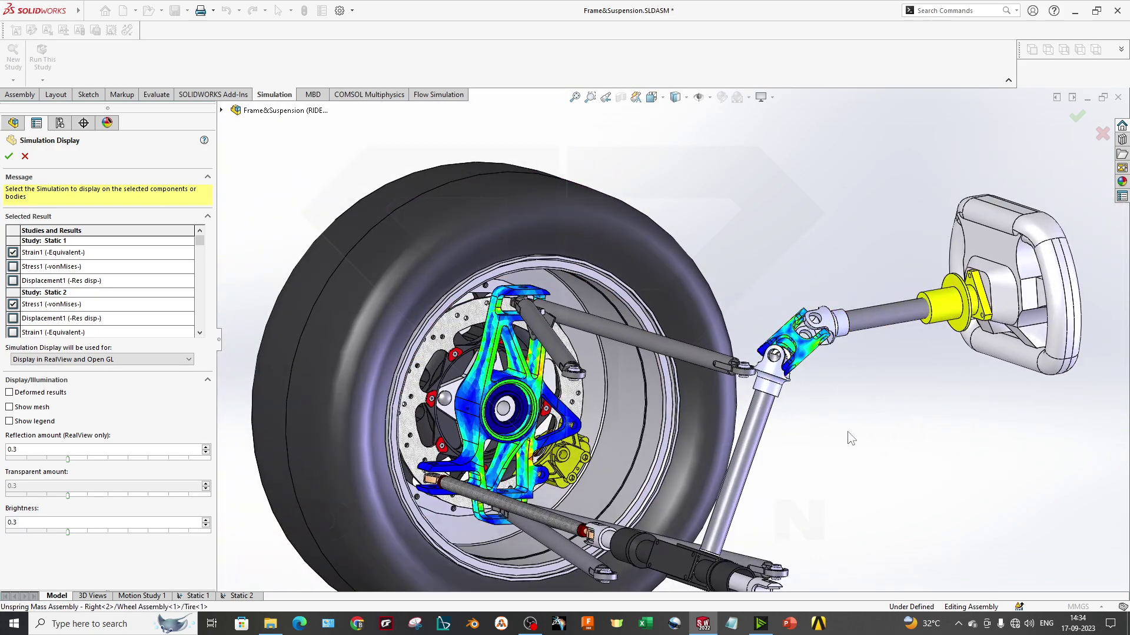
{"action": "scroll", "coordinate": [823, 420], "scroll_direction": "down", "scroll_amount": 2}
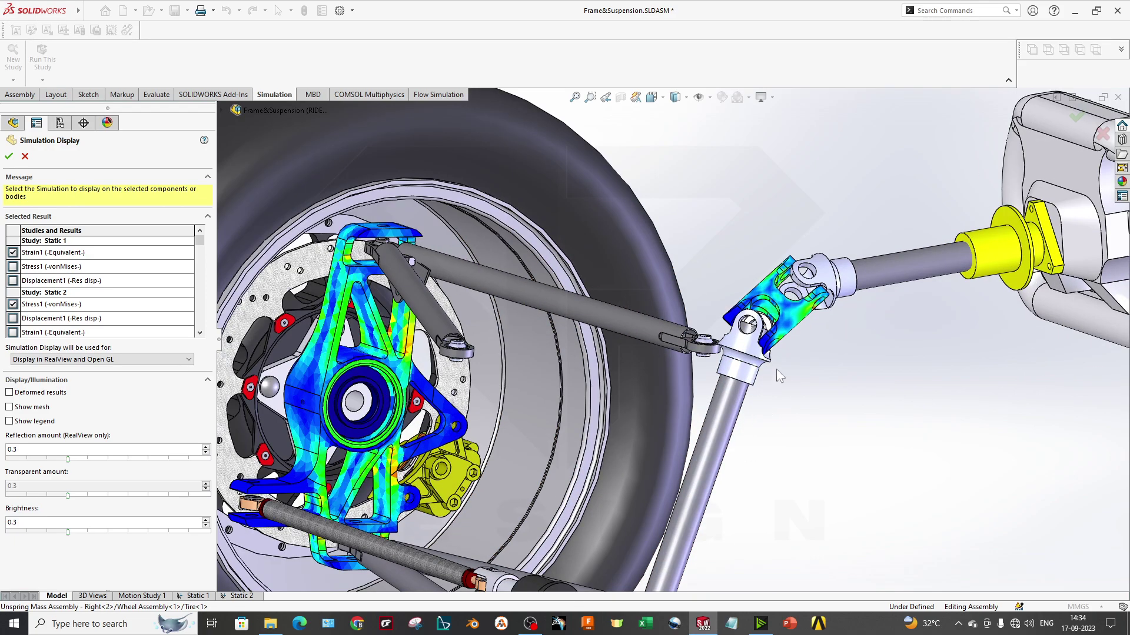
{"action": "scroll", "coordinate": [780, 366], "scroll_direction": "down", "scroll_amount": 2}
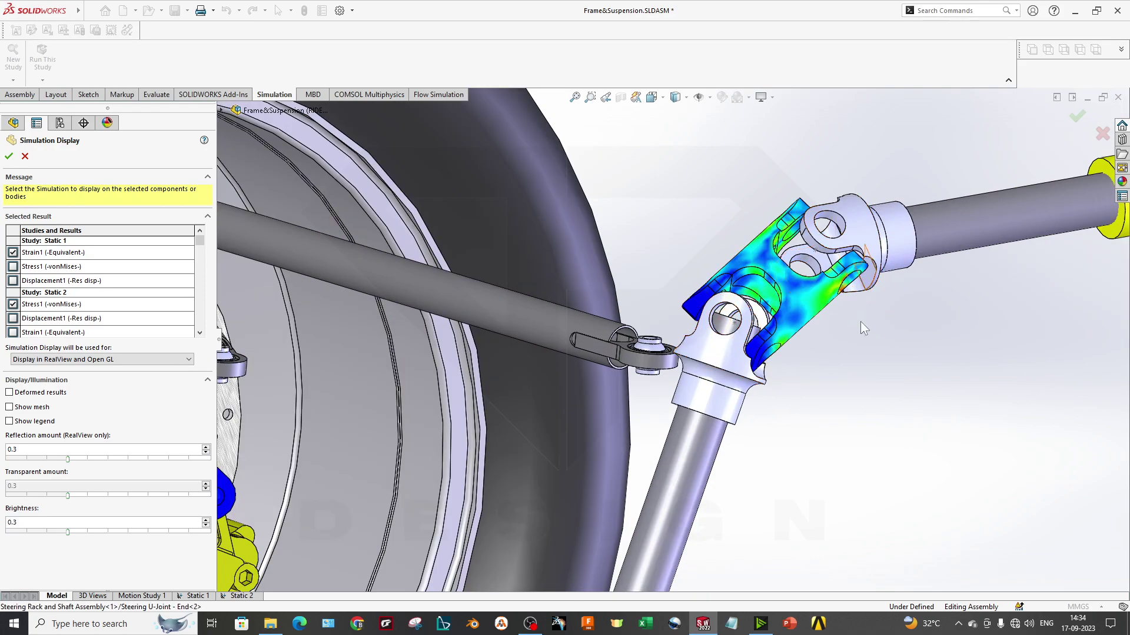
{"action": "scroll", "coordinate": [745, 415], "scroll_direction": "up", "scroll_amount": 3}
{"action": "scroll", "coordinate": [800, 453], "scroll_direction": "down", "scroll_amount": 1}
{"action": "middle_click_drag", "start_coordinate": [801, 453], "coordinate": [752, 444]}
{"action": "scroll", "coordinate": [751, 446], "scroll_direction": "up", "scroll_amount": 2}
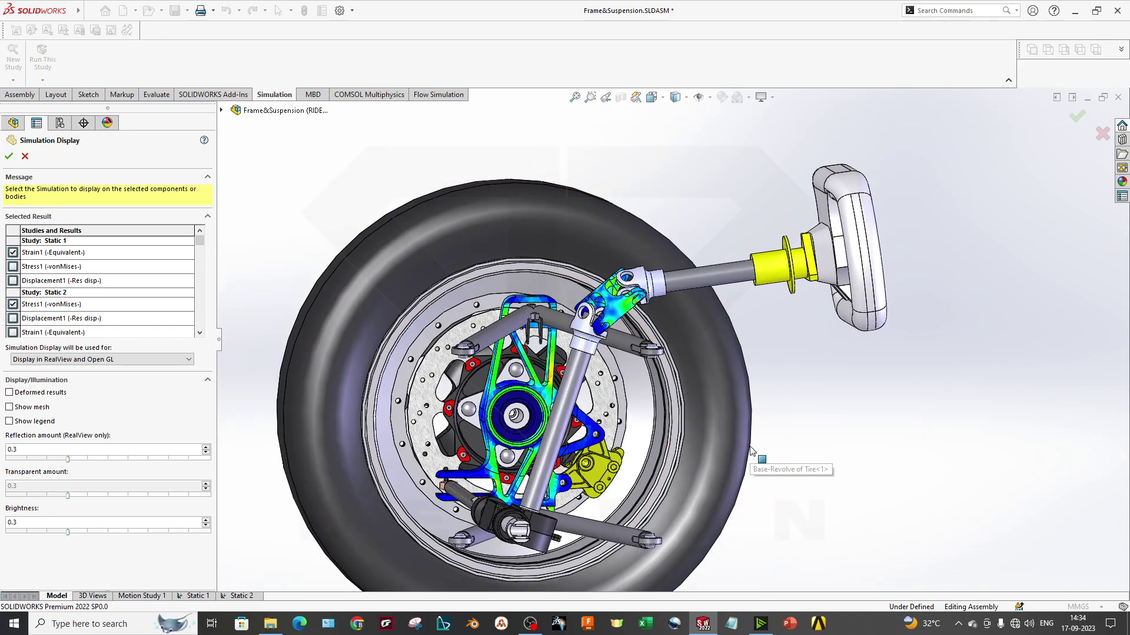
{"action": "middle_click_drag", "start_coordinate": [403, 357], "coordinate": [456, 355]}
{"action": "scroll", "coordinate": [456, 356], "scroll_direction": "up", "scroll_amount": 1}
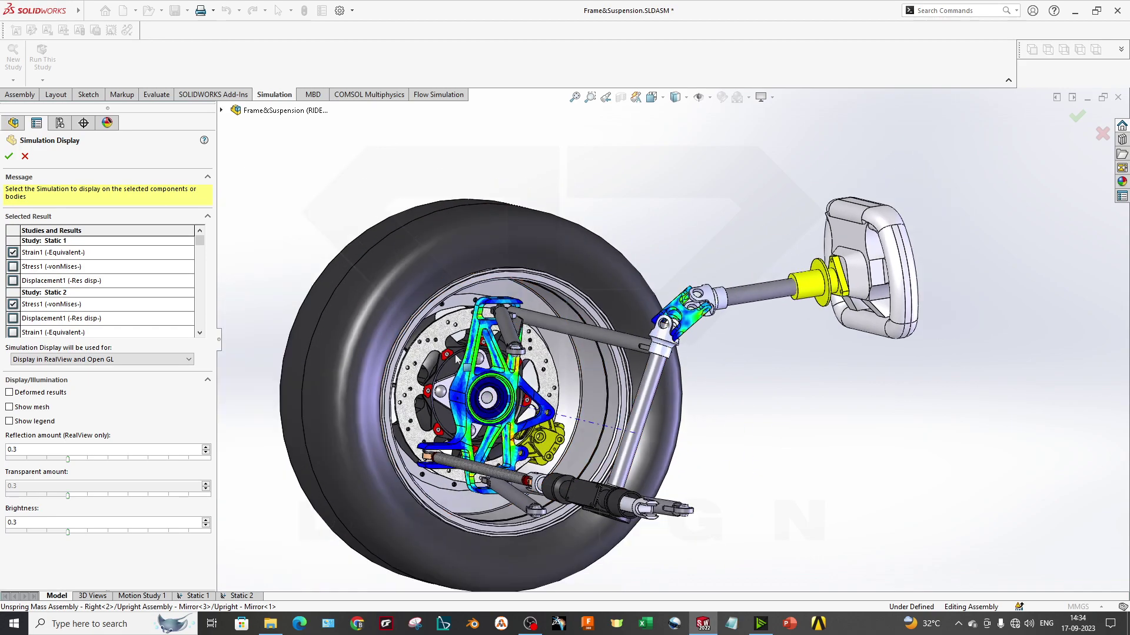
Set the reflection amount of the simulation display to 0.12
{"action": "left_click", "coordinate": [125, 362]}
{"action": "left_click", "coordinate": [126, 362]}
{"action": "left_click_drag", "start_coordinate": [180, 458], "coordinate": [20, 462]}
{"action": "left_click_drag", "start_coordinate": [136, 469], "coordinate": [33, 456]}
Enable deformed results, the mesh and the legend for the simulation overlays and view the whole assembly
{"action": "left_click", "coordinate": [10, 392]}
{"action": "left_click", "coordinate": [10, 407]}
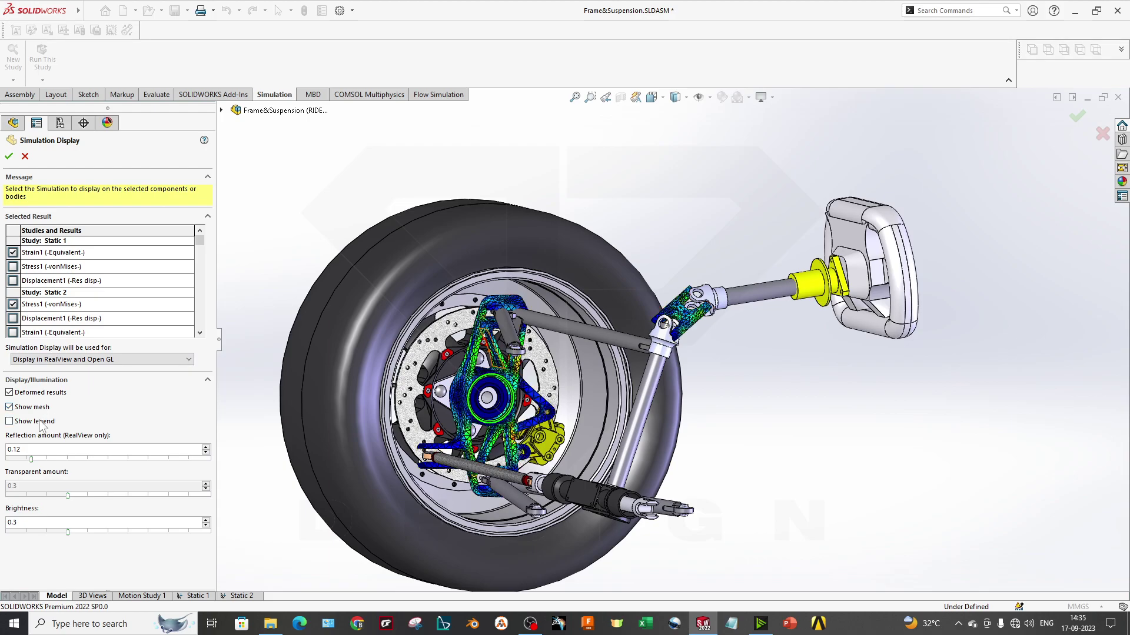
{"action": "left_click", "coordinate": [36, 422]}
{"action": "scroll", "coordinate": [734, 357], "scroll_direction": "up", "scroll_amount": 3}
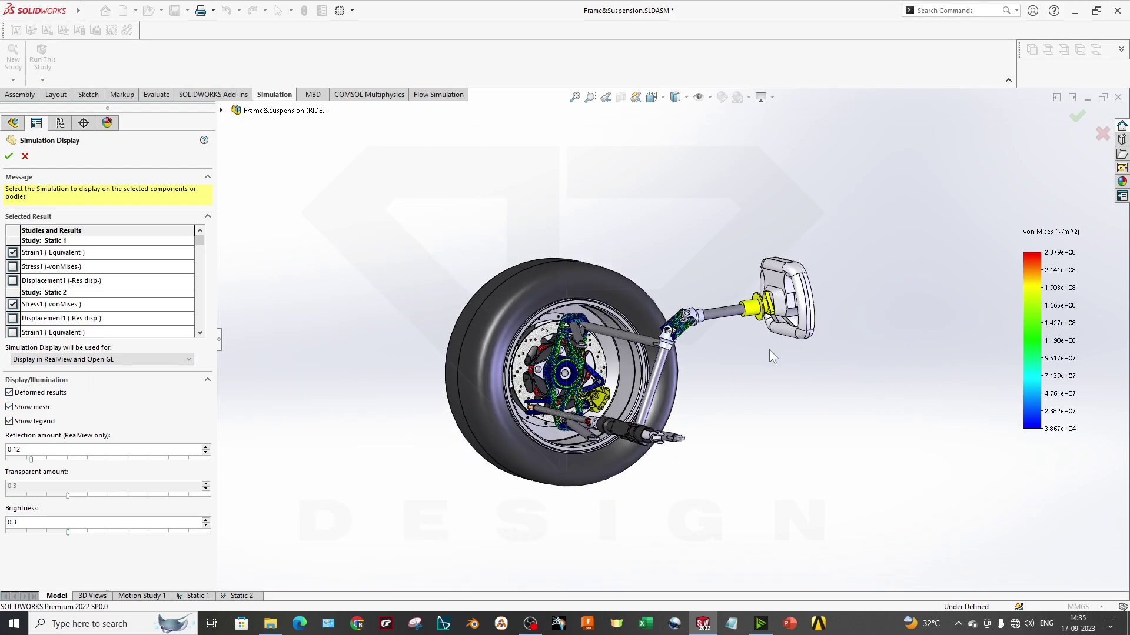
{"action": "scroll", "coordinate": [734, 358], "scroll_direction": "down", "scroll_amount": 2}
{"action": "middle_click_drag", "start_coordinate": [734, 358], "coordinate": [780, 404]}
{"action": "scroll", "coordinate": [780, 404], "scroll_direction": "up", "scroll_amount": 2}
{"action": "middle_click_drag", "start_coordinate": [420, 329], "coordinate": [423, 337]}
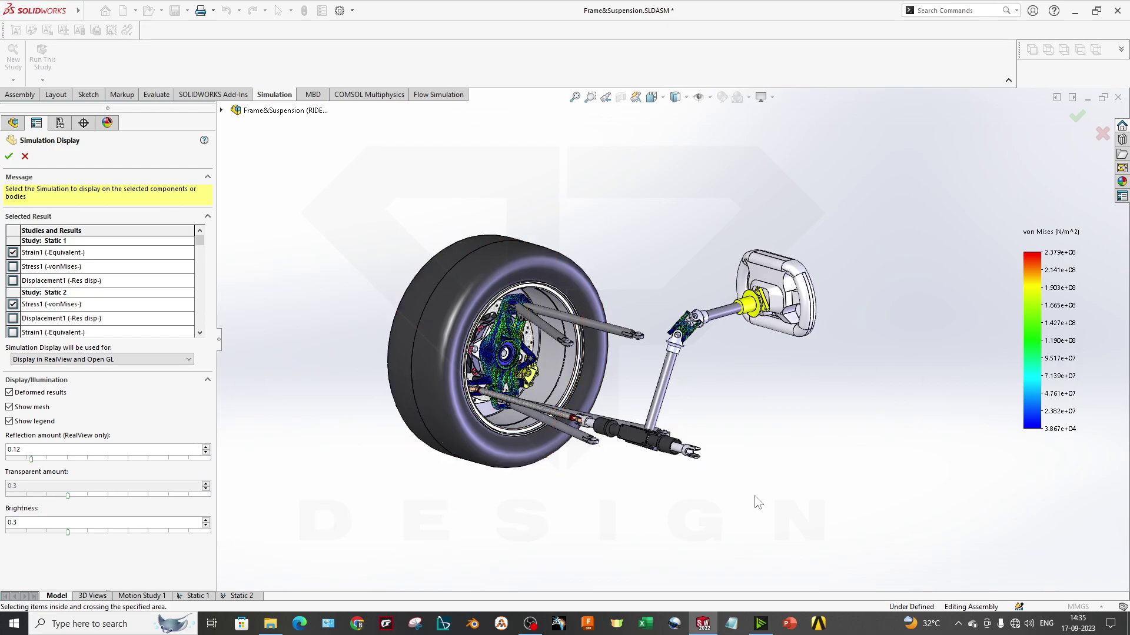
Remove the Static 2 von Mises stress overlay from the steering U-joint, keeping the Static 1 equivalent strain overlay on the upright
{"action": "scroll", "coordinate": [530, 259], "scroll_direction": "down", "scroll_amount": 3}
{"action": "middle_click_drag", "start_coordinate": [607, 412], "coordinate": [604, 389]}
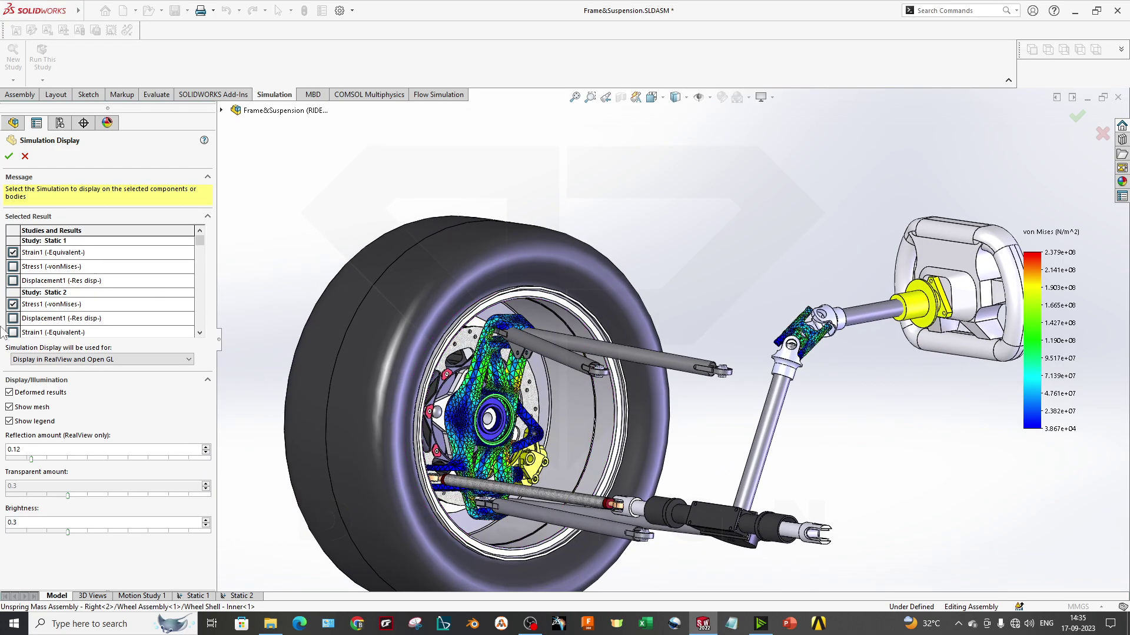
{"action": "left_click", "coordinate": [13, 305]}
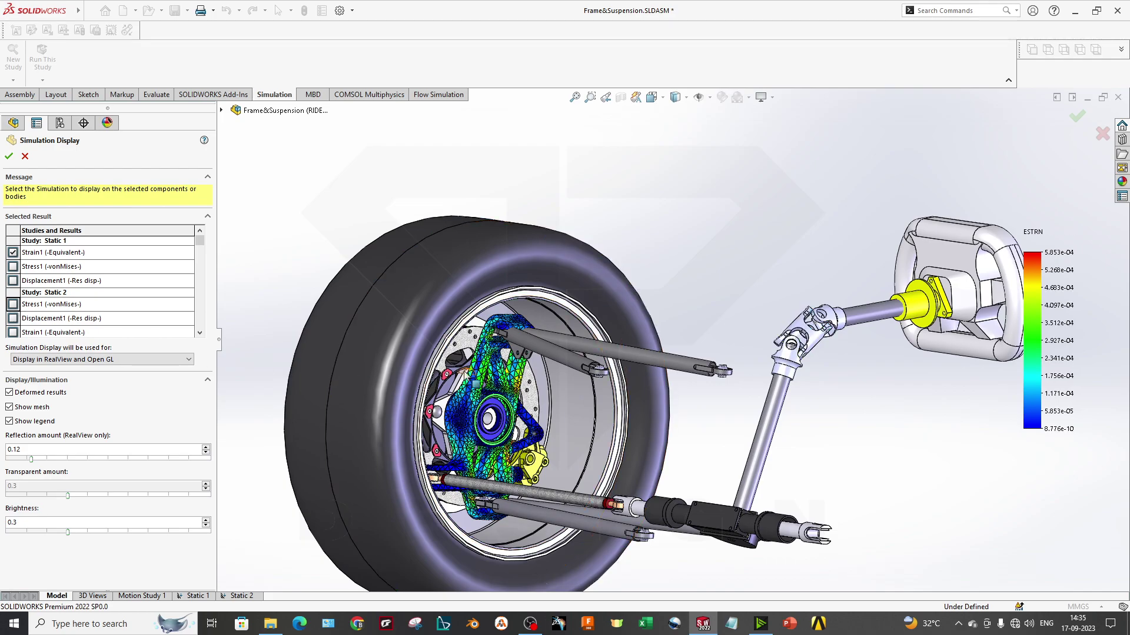
{"action": "scroll", "coordinate": [464, 371], "scroll_direction": "up", "scroll_amount": 2}
{"action": "scroll", "coordinate": [464, 371], "scroll_direction": "up", "scroll_amount": 1}
{"action": "scroll", "coordinate": [562, 373], "scroll_direction": "down", "scroll_amount": 1}
{"action": "middle_click_drag", "start_coordinate": [561, 372], "coordinate": [564, 393]}
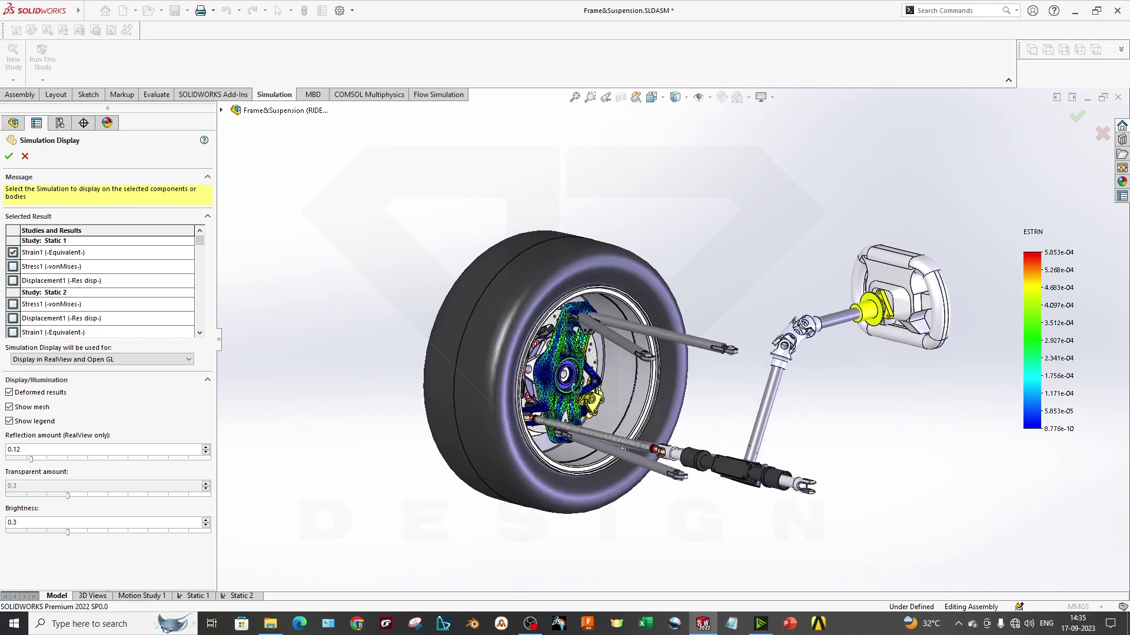
Replace the Static 1 equivalent strain overlay with its von Mises stress result, toggling the Static 2 von Mises stress on and off again
{"action": "left_click", "coordinate": [13, 253]}
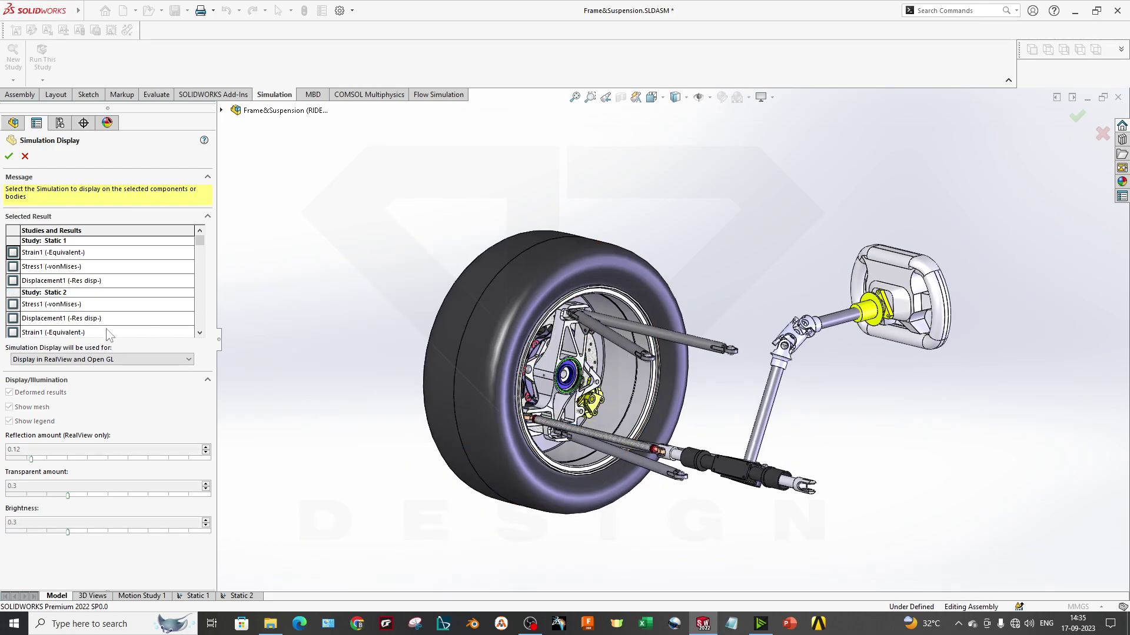
{"action": "left_click", "coordinate": [13, 266]}
{"action": "left_click", "coordinate": [13, 304]}
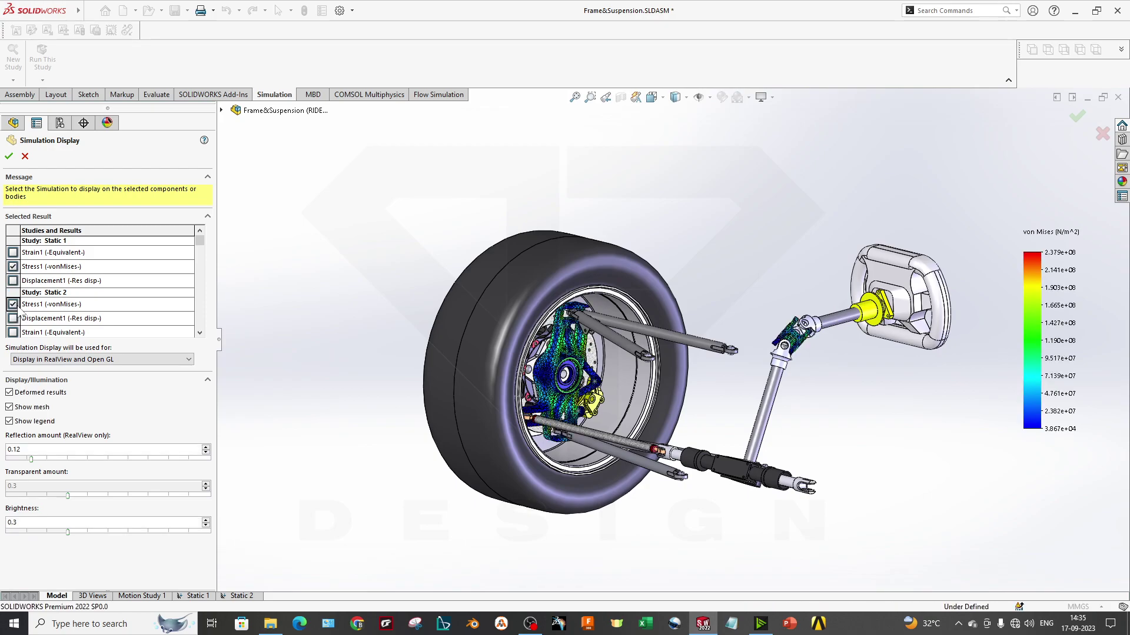
{"action": "left_click", "coordinate": [13, 304]}
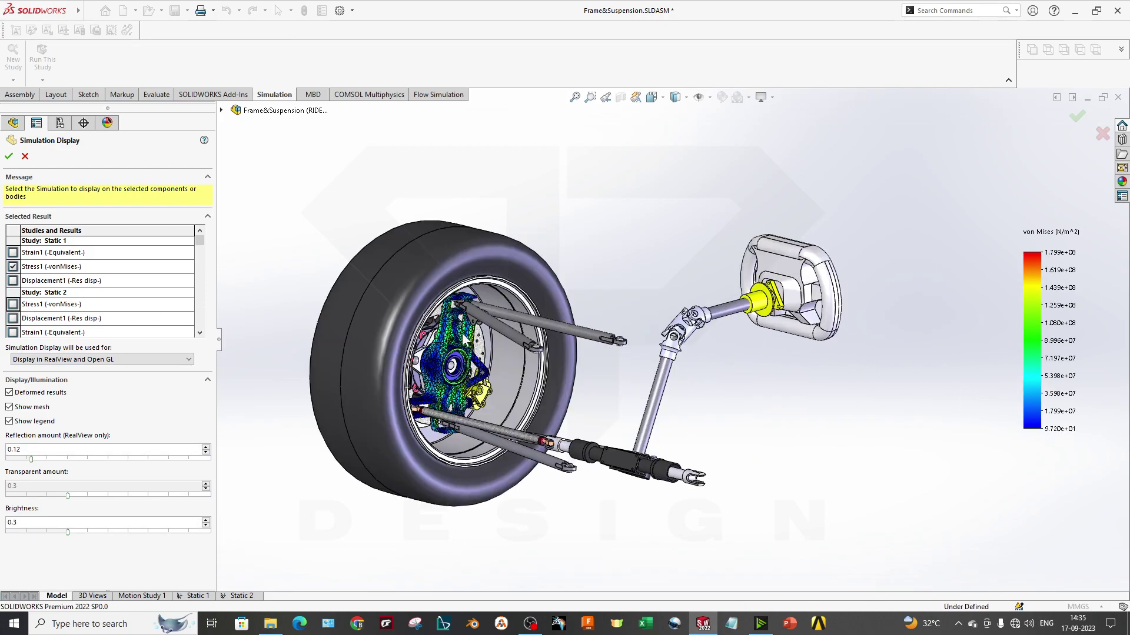
Examine the Static 1 von Mises stress overlay on the upright within the wheel and steering assembly from several angles
{"action": "middle_click_drag", "start_coordinate": [402, 323], "coordinate": [664, 397]}
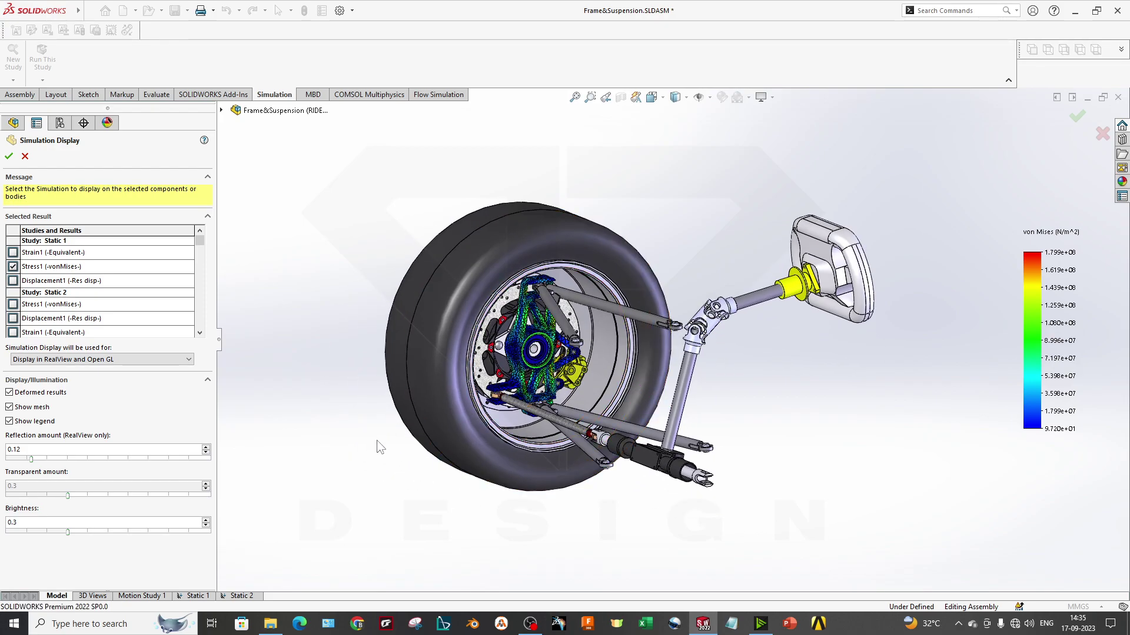
{"action": "scroll", "coordinate": [554, 327], "scroll_direction": "down", "scroll_amount": 1}
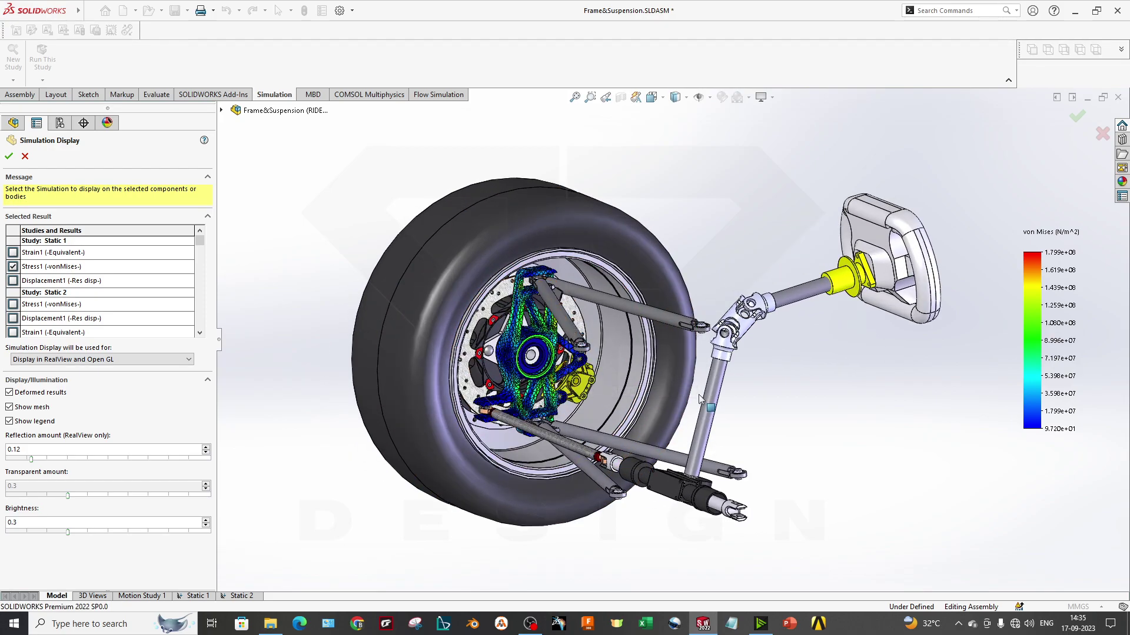
{"action": "middle_click_drag", "start_coordinate": [700, 475], "coordinate": [696, 444]}
{"action": "scroll", "coordinate": [694, 374], "scroll_direction": "down", "scroll_amount": 2}
{"action": "scroll", "coordinate": [695, 375], "scroll_direction": "up", "scroll_amount": 2}
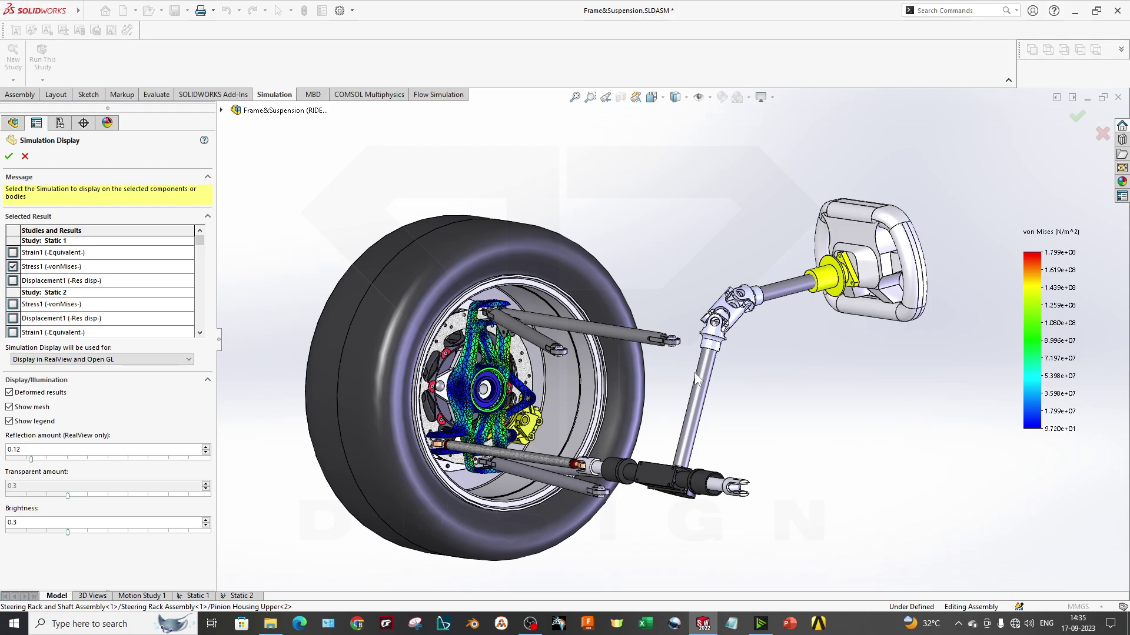
{"action": "scroll", "coordinate": [692, 373], "scroll_direction": "up", "scroll_amount": 1}
{"action": "scroll", "coordinate": [684, 372], "scroll_direction": "down", "scroll_amount": 2}
{"action": "middle_click_drag", "start_coordinate": [682, 372], "coordinate": [676, 391]}
{"action": "scroll", "coordinate": [659, 343], "scroll_direction": "up", "scroll_amount": 2}
{"action": "scroll", "coordinate": [715, 312], "scroll_direction": "down", "scroll_amount": 1}
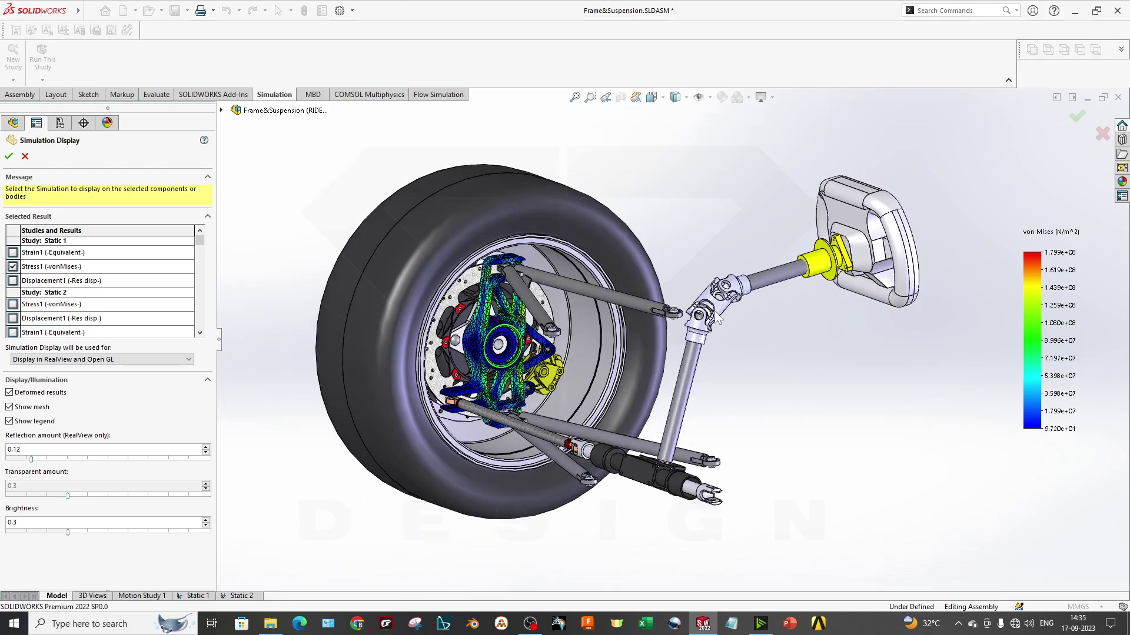
{"action": "middle_click_drag", "start_coordinate": [718, 317], "coordinate": [725, 346]}
{"action": "scroll", "coordinate": [660, 297], "scroll_direction": "down", "scroll_amount": 3}
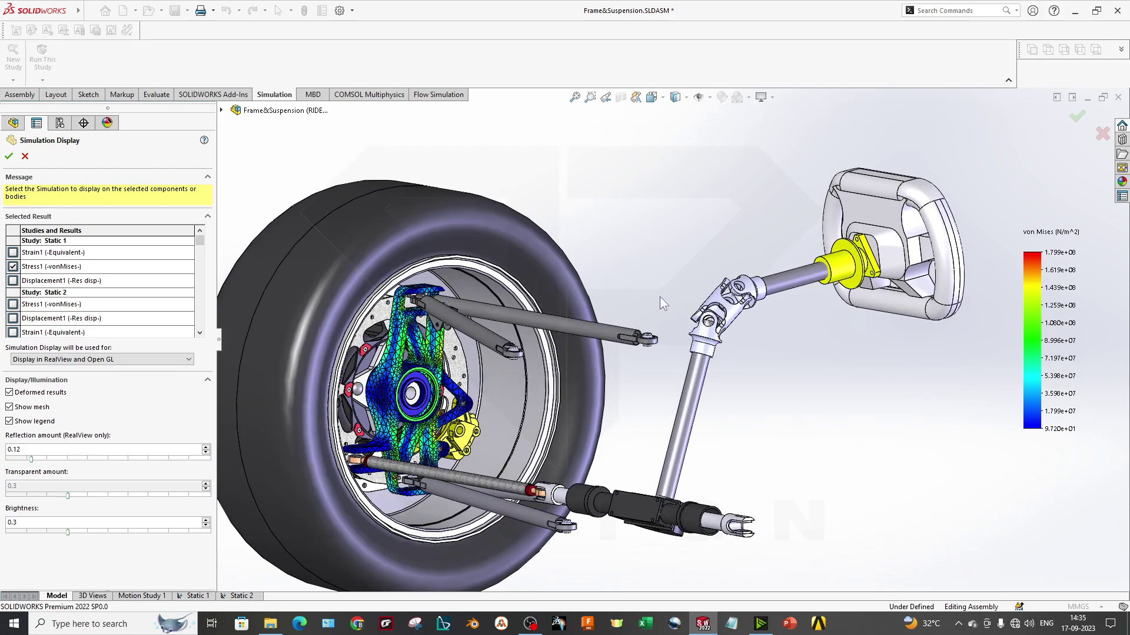